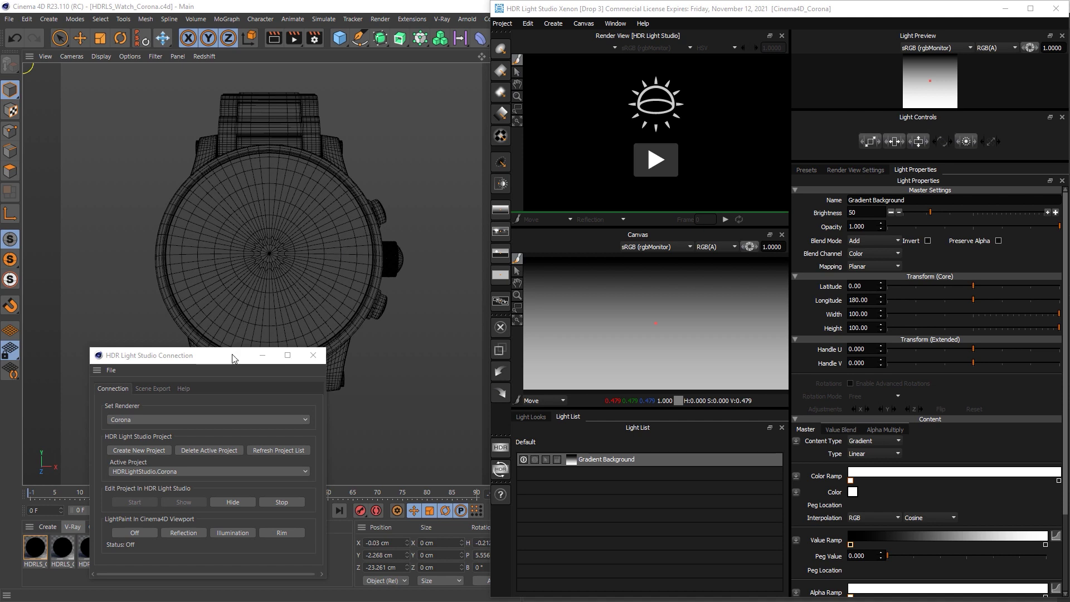
Step: Examine the light presets library, the Gradient Background light's properties and the Always On Top window setting
{"action": "left_click_drag", "start_coordinate": [232, 355], "coordinate": [280, 486]}
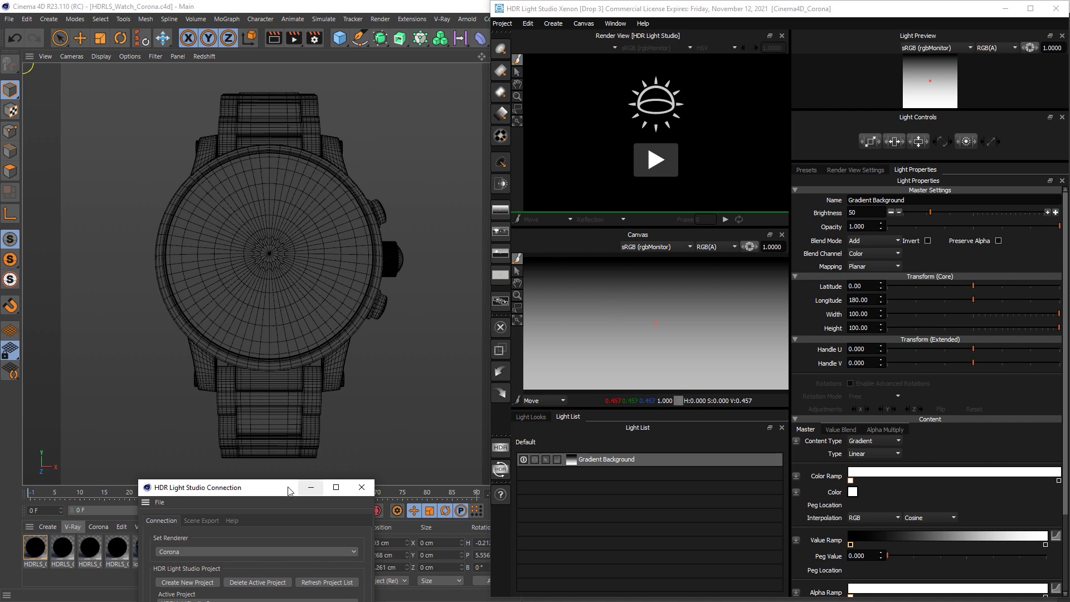
{"action": "left_click_drag", "start_coordinate": [288, 487], "coordinate": [175, 568]}
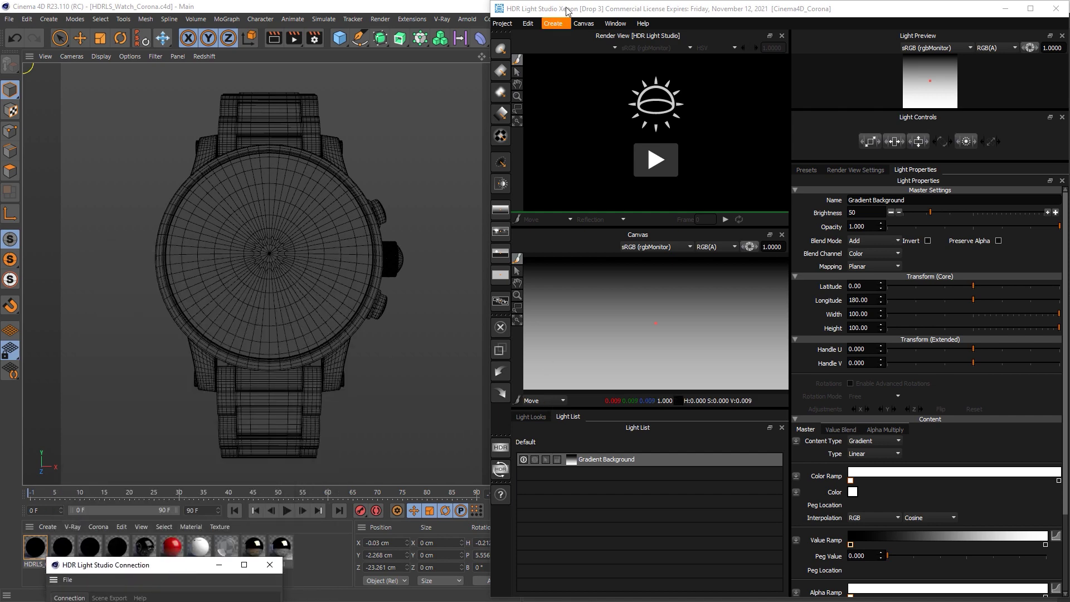
{"action": "left_click", "coordinate": [659, 12]}
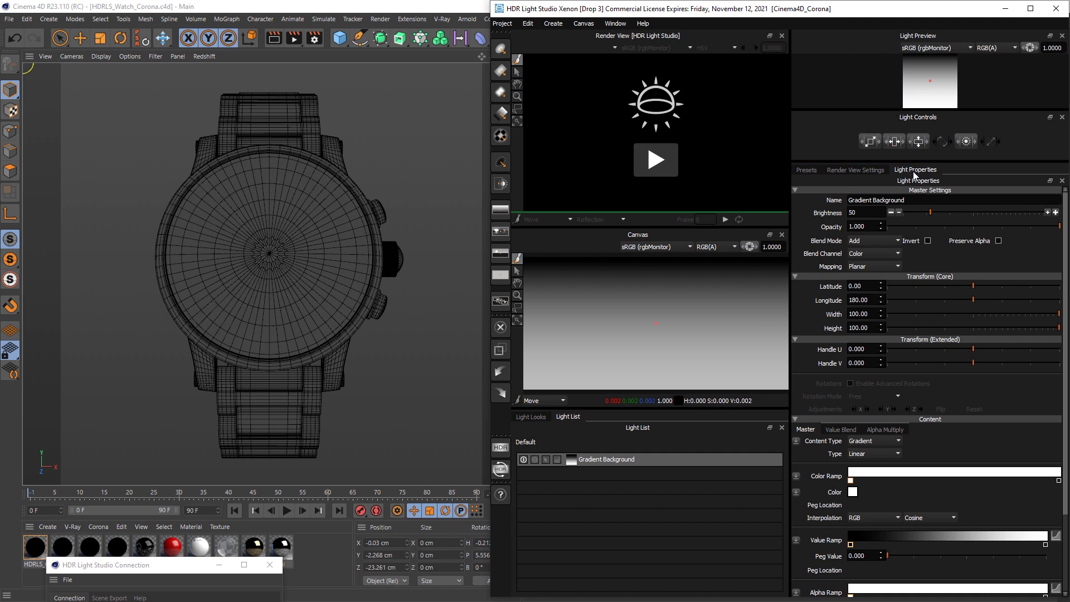
{"action": "left_click", "coordinate": [808, 170]}
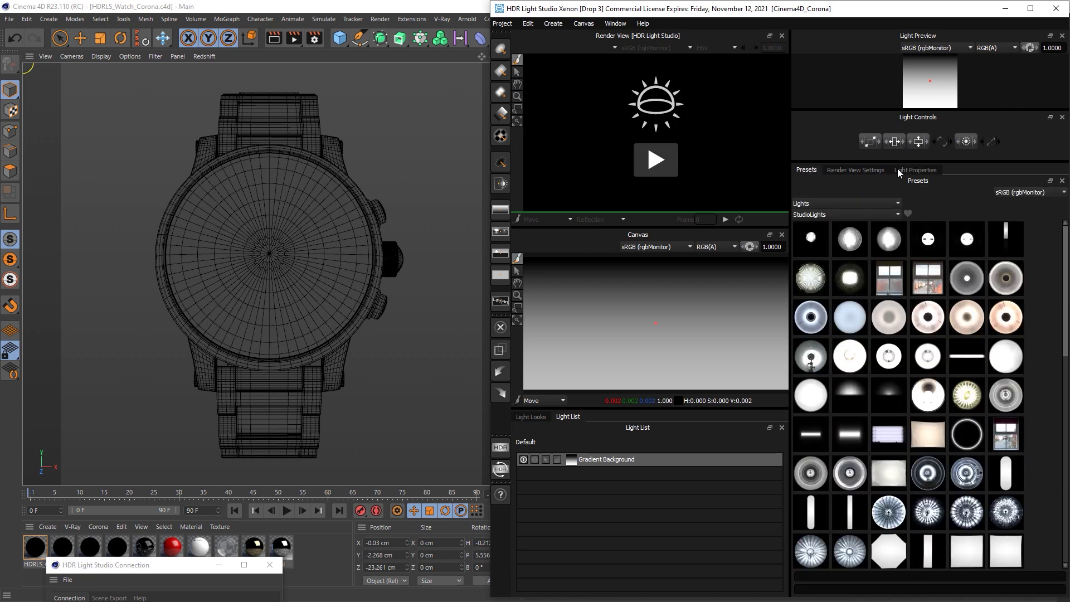
{"action": "left_click", "coordinate": [899, 170]}
{"action": "left_click", "coordinate": [808, 169]}
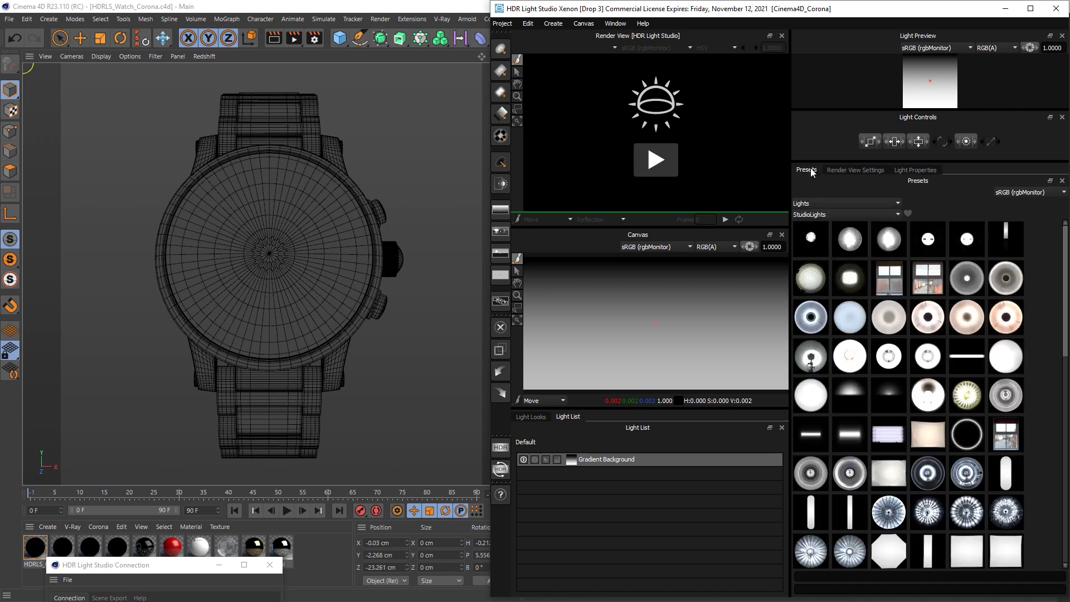
{"action": "left_click", "coordinate": [912, 171]}
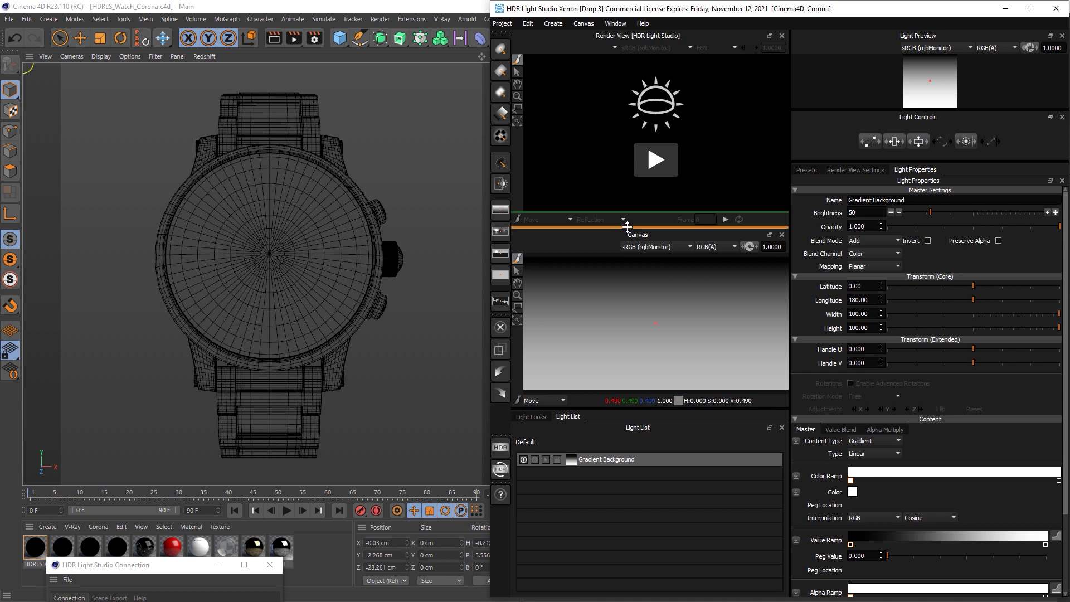
{"action": "left_click_drag", "start_coordinate": [180, 570], "coordinate": [197, 439]}
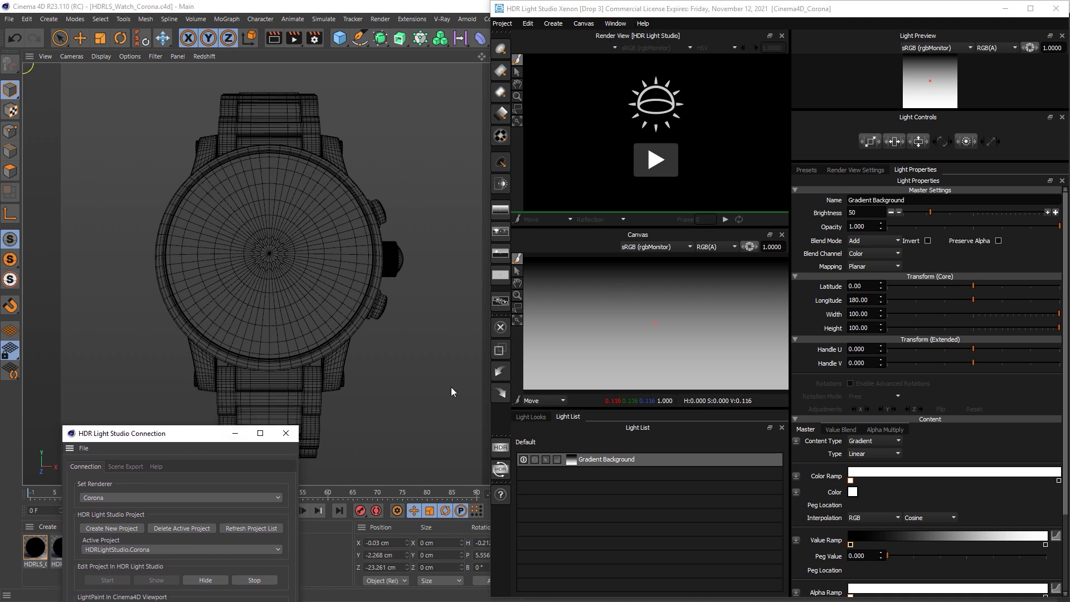
{"action": "left_click", "coordinate": [624, 23]}
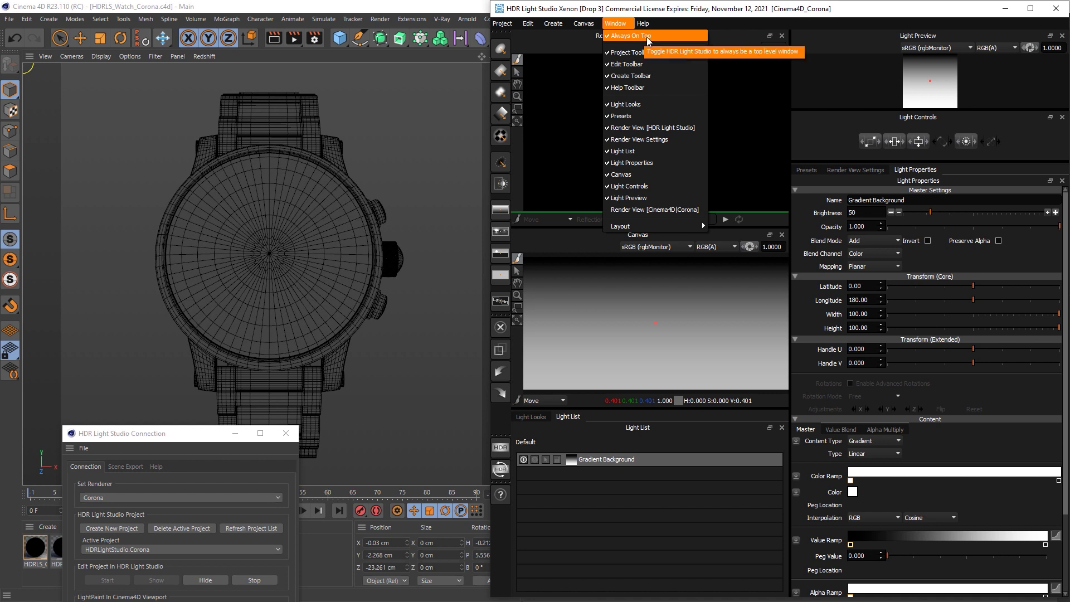
{"action": "left_click", "coordinate": [637, 12]}
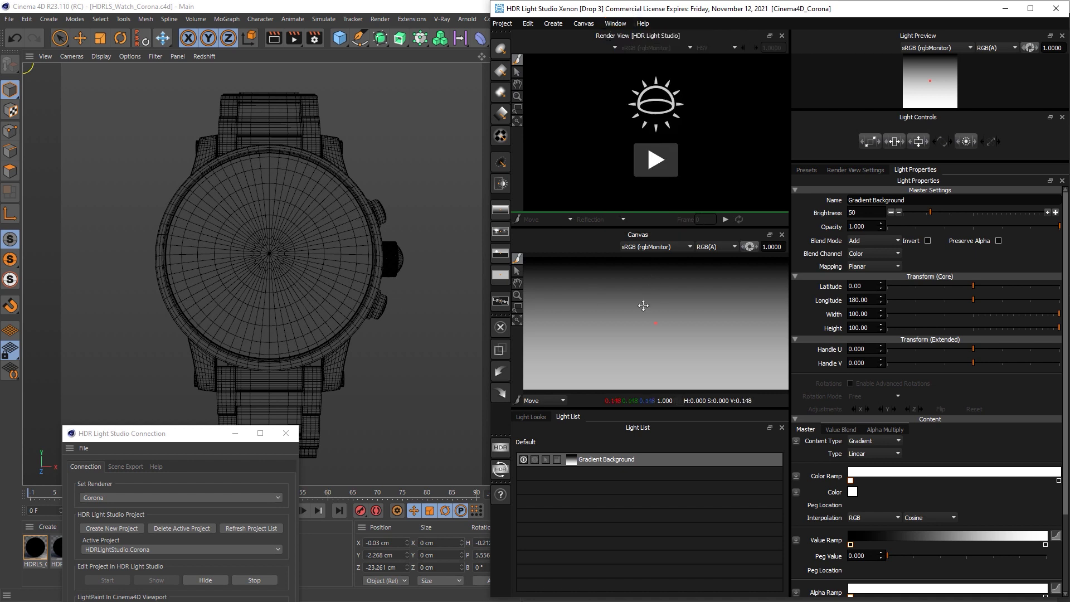
Step: Set LightPaint in the Cinema4D viewport to Reflection and move the connection window down, clear of the watch
{"action": "left_click_drag", "start_coordinate": [187, 440], "coordinate": [237, 371]}
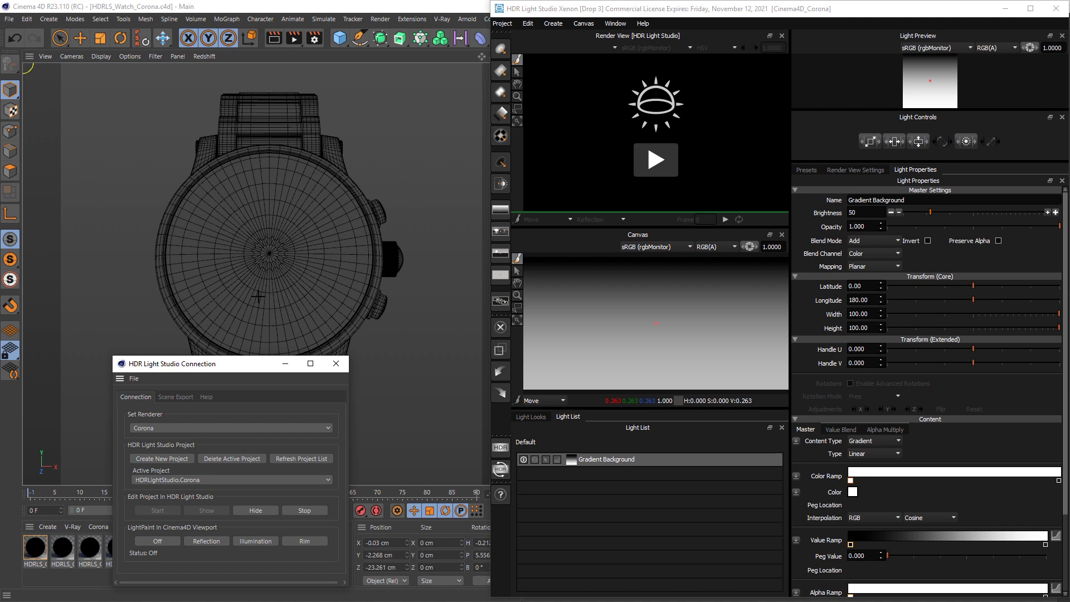
{"action": "left_click_drag", "start_coordinate": [215, 364], "coordinate": [218, 302]}
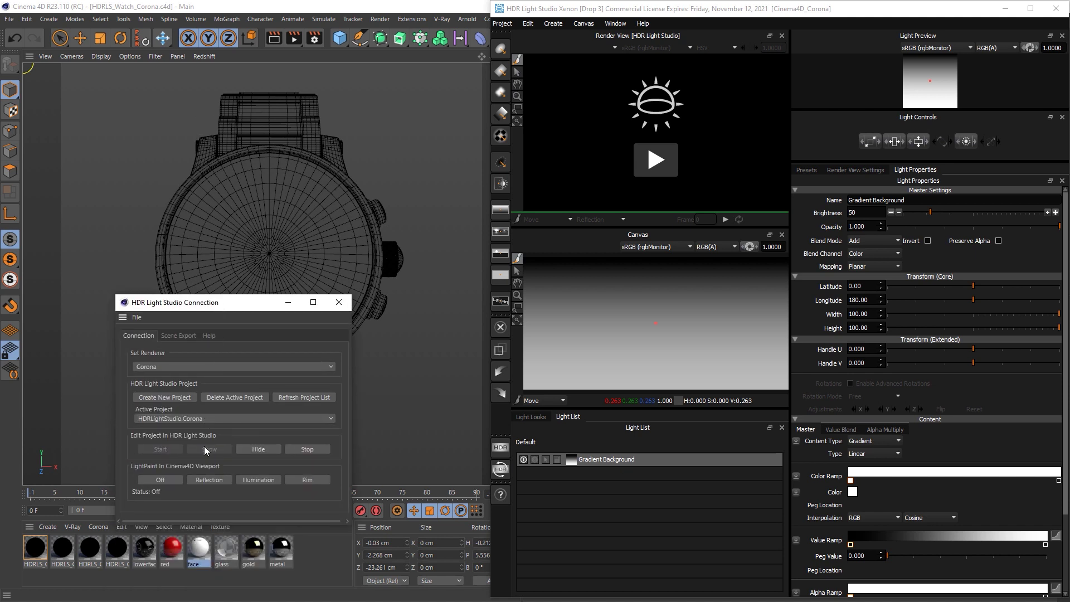
{"action": "left_click", "coordinate": [204, 480]}
{"action": "left_click_drag", "start_coordinate": [250, 307], "coordinate": [233, 527]}
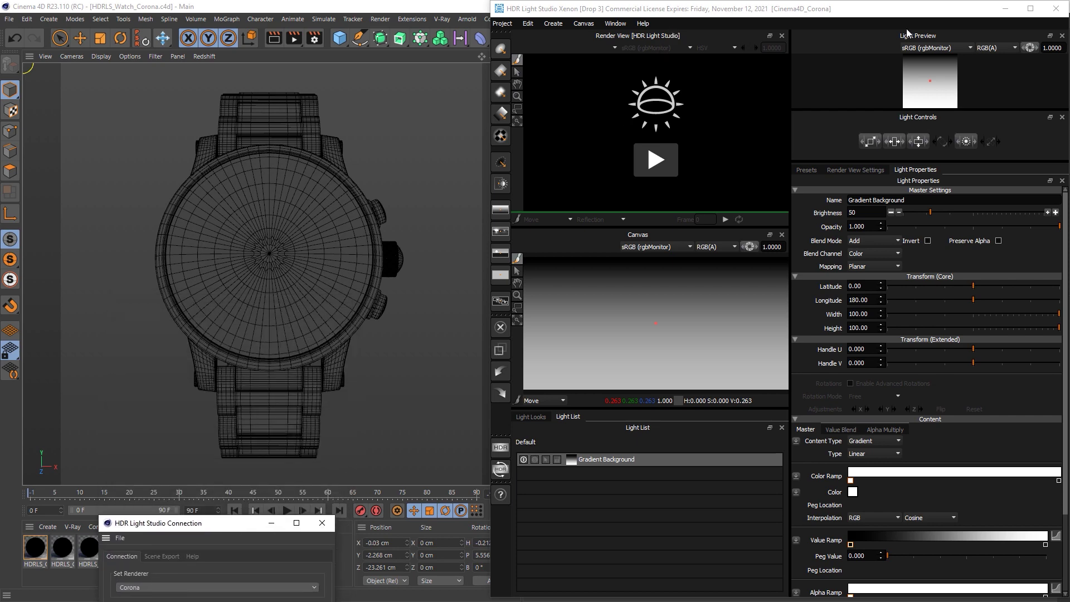
Step: Minimize HDR Light Studio and set the Corona interactive viewport's detail to 75% in its settings in Cinema 4D
{"action": "left_click", "coordinate": [1003, 10]}
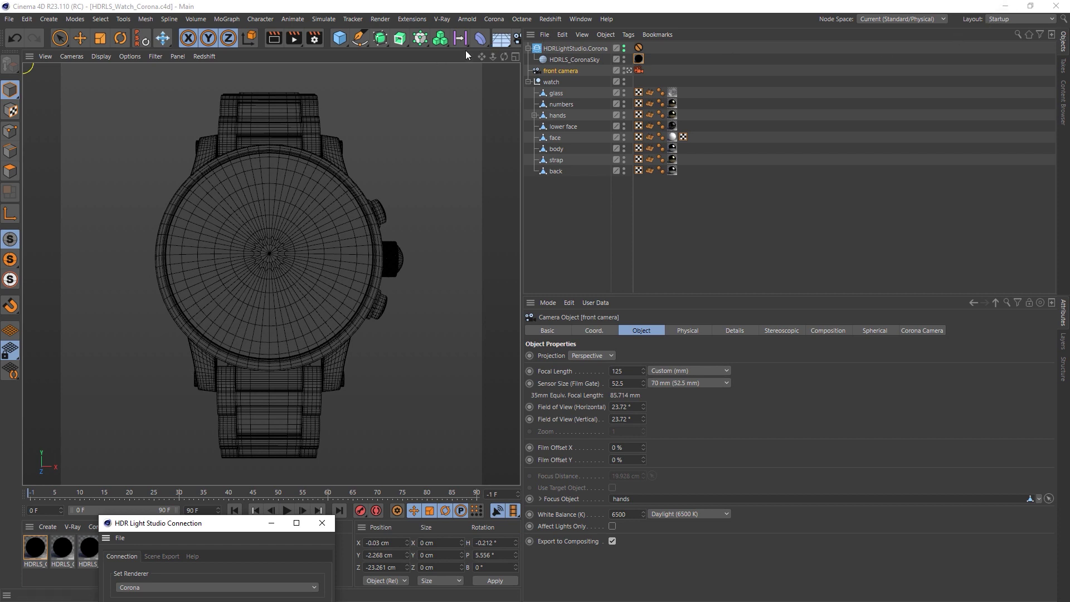
{"action": "left_click", "coordinate": [494, 19]}
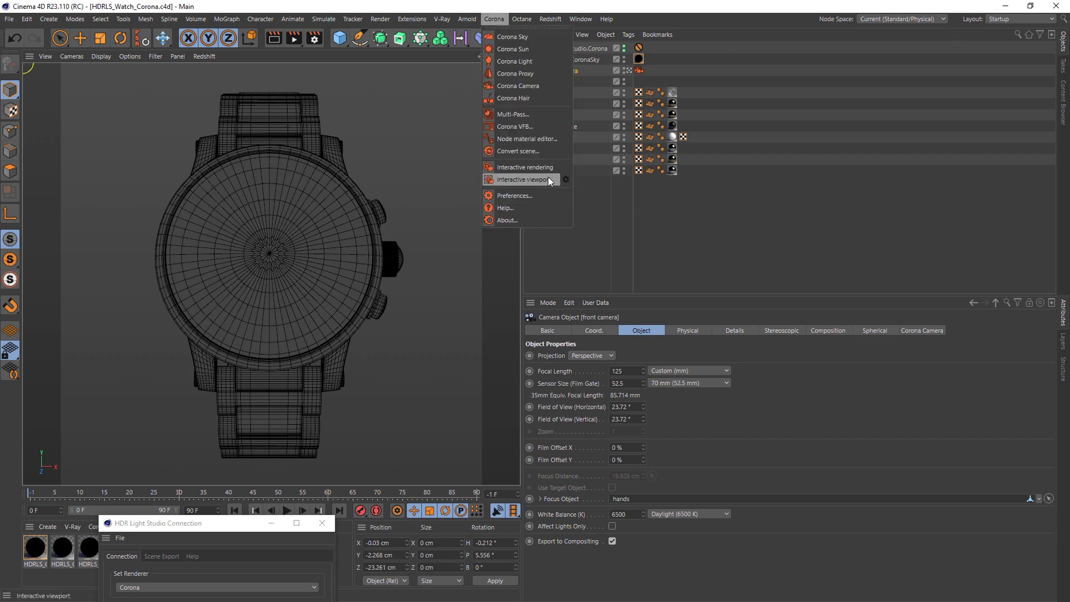
{"action": "left_click", "coordinate": [565, 179]}
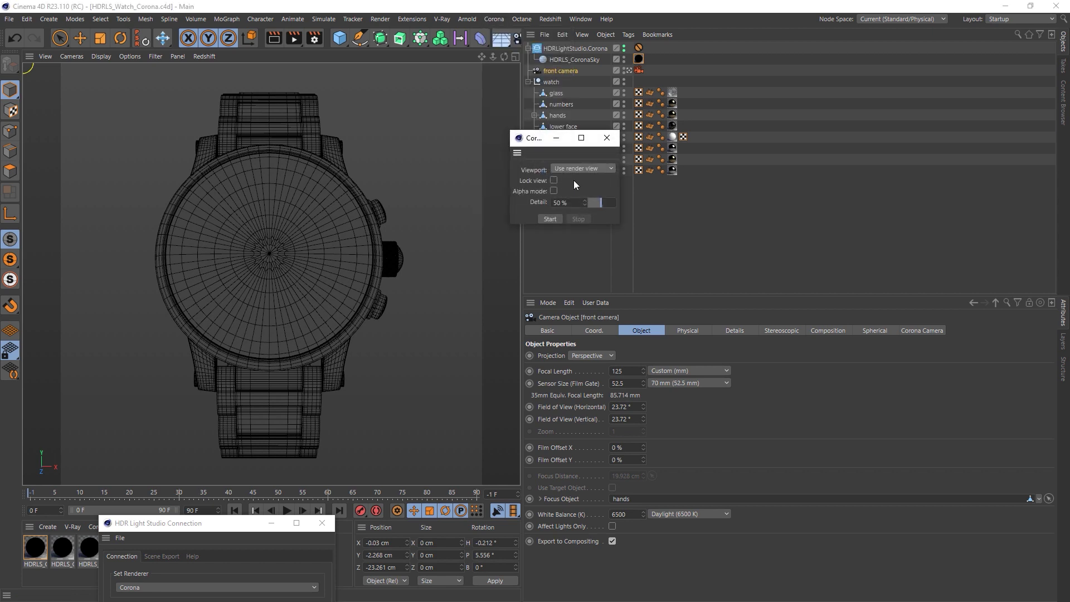
{"action": "left_click_drag", "start_coordinate": [577, 202], "coordinate": [531, 202]}
{"action": "key", "text": "Return"}
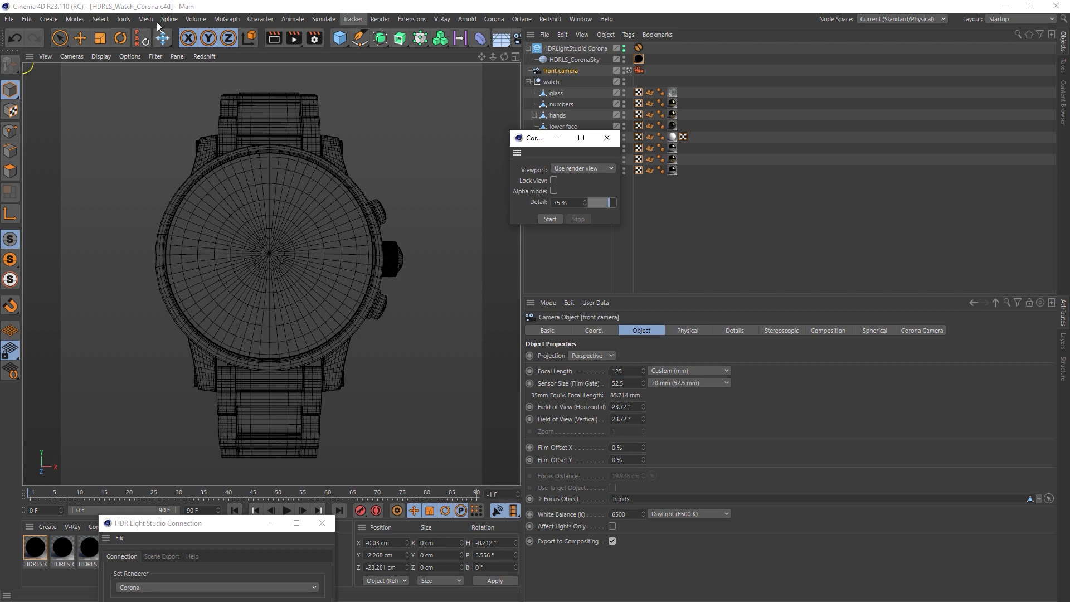
Step: Check the interactive rendering thread override in the Corona preferences
{"action": "left_click", "coordinate": [29, 19]}
{"action": "left_click", "coordinate": [99, 169]}
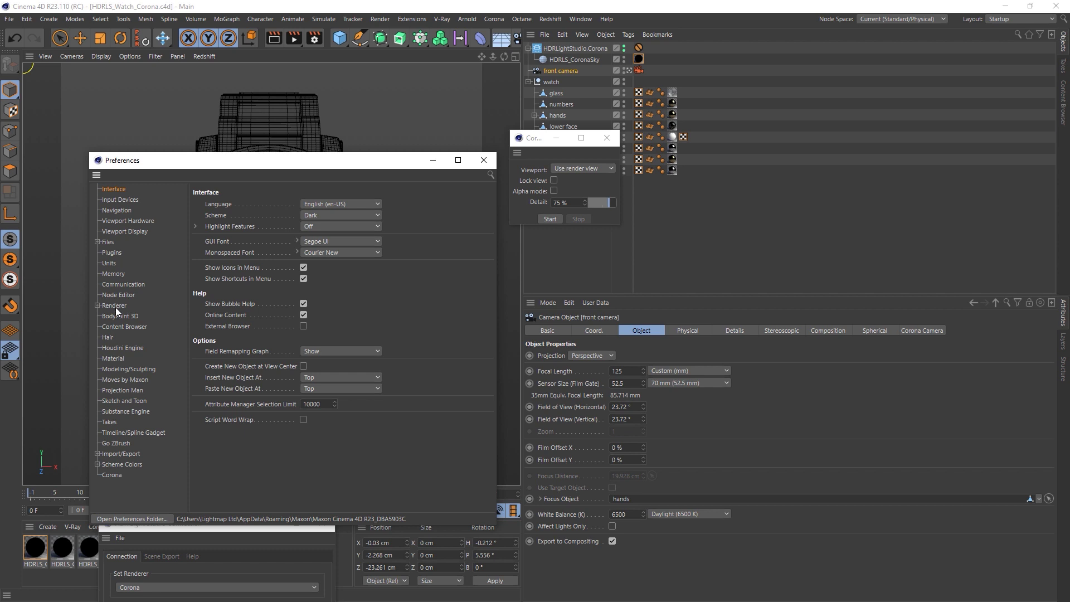
{"action": "left_click", "coordinate": [113, 475]}
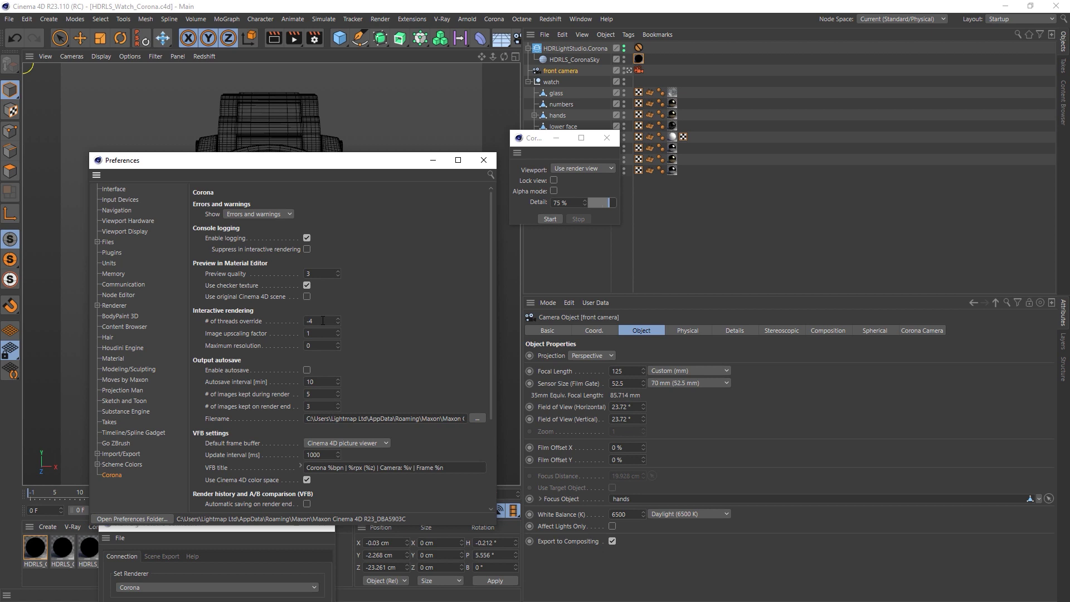
{"action": "left_click", "coordinate": [484, 162]}
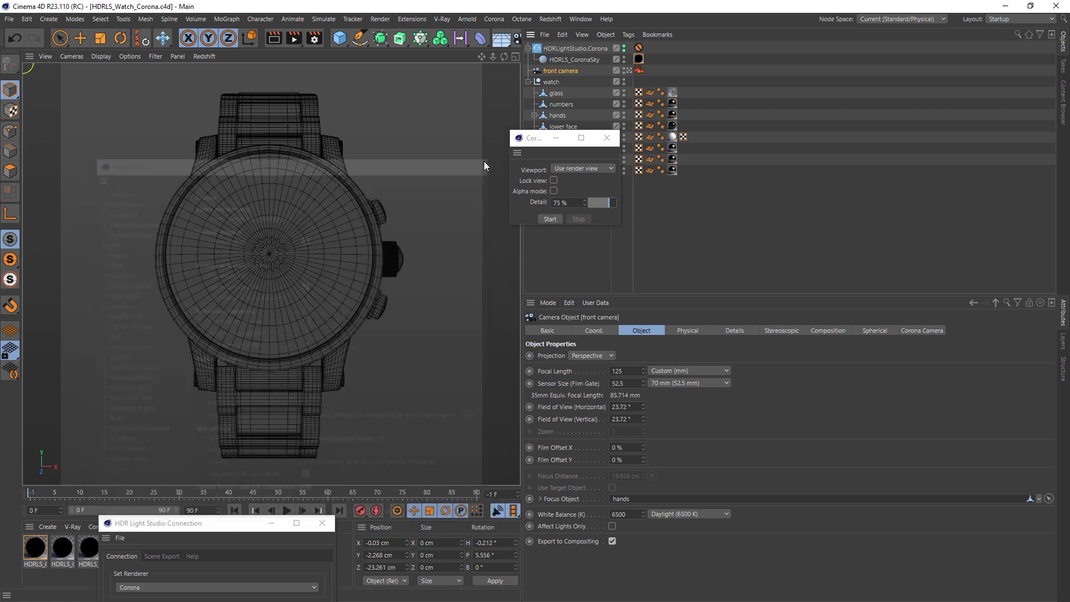
Step: Start Corona interactive rendering in the viewport and close its settings window
{"action": "left_click", "coordinate": [550, 219]}
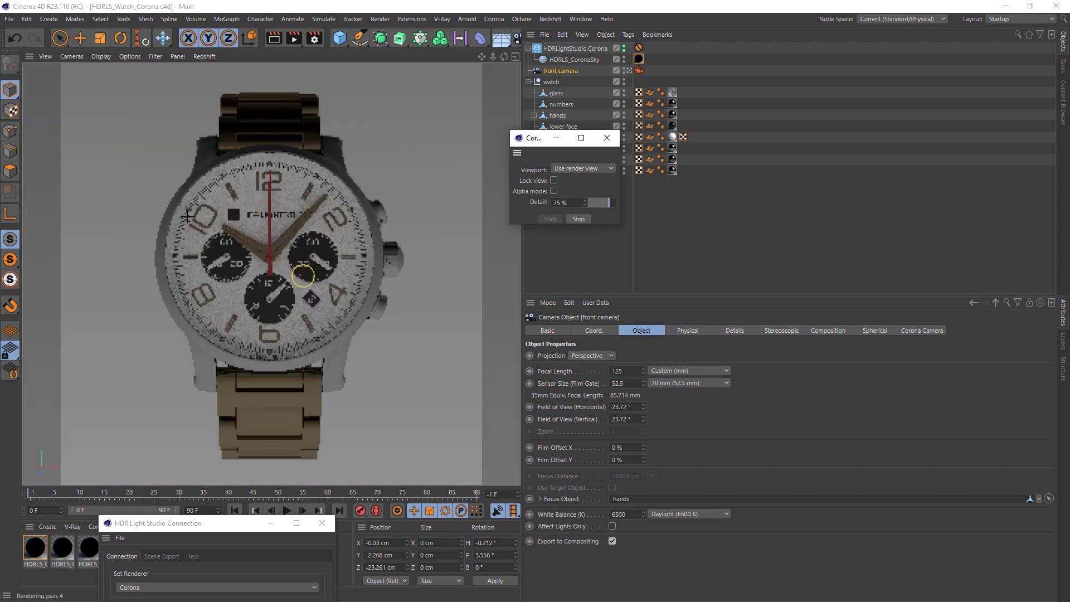
{"action": "left_click", "coordinate": [608, 140]}
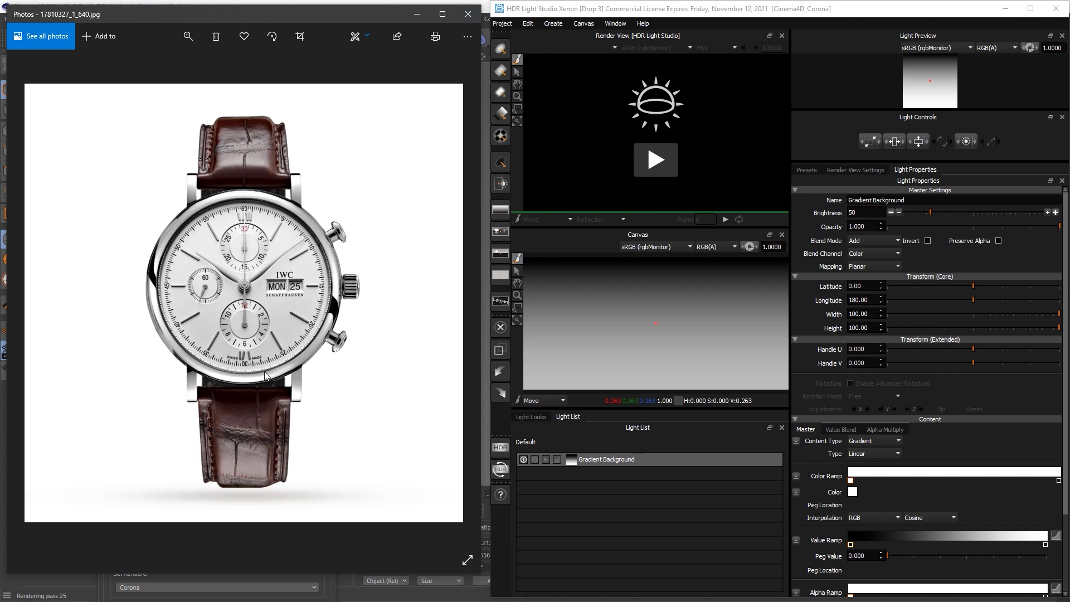
Step: View the Montblanc watch reference photo and minimize the photo viewer
{"action": "left_click", "coordinate": [455, 306]}
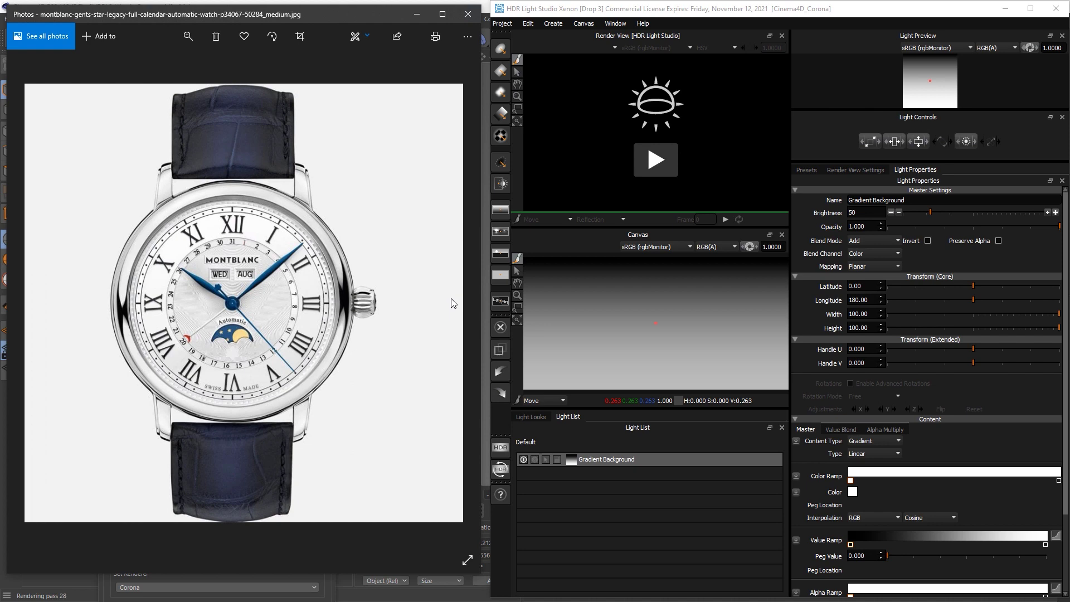
{"action": "left_click", "coordinate": [417, 15]}
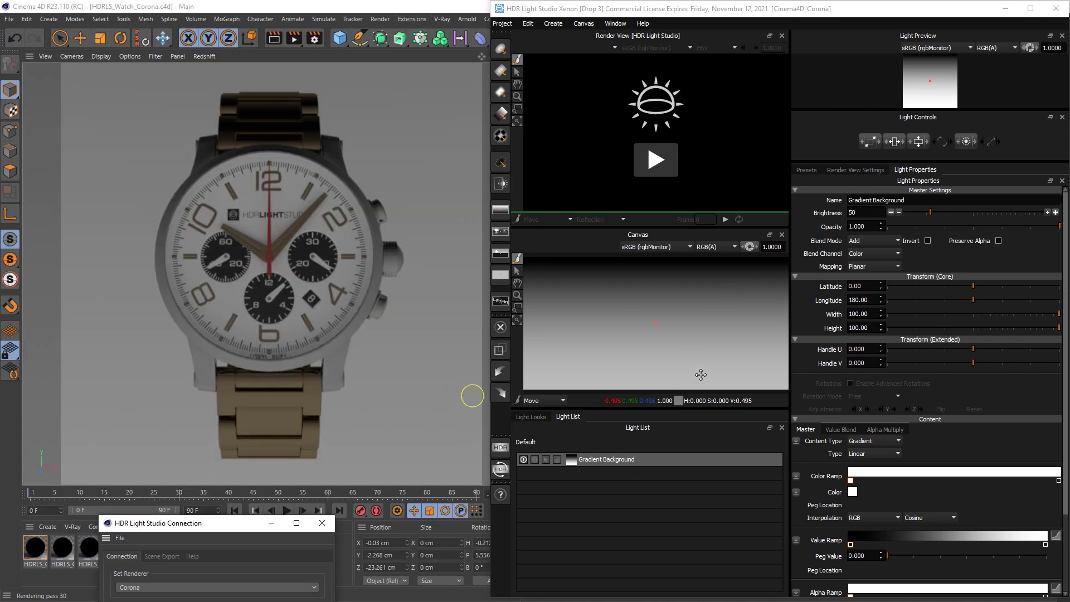
Step: Add the Medium Softbox Diffused preset from StudioLights to the upper-left area of the lighting canvas
{"action": "left_click", "coordinate": [807, 169]}
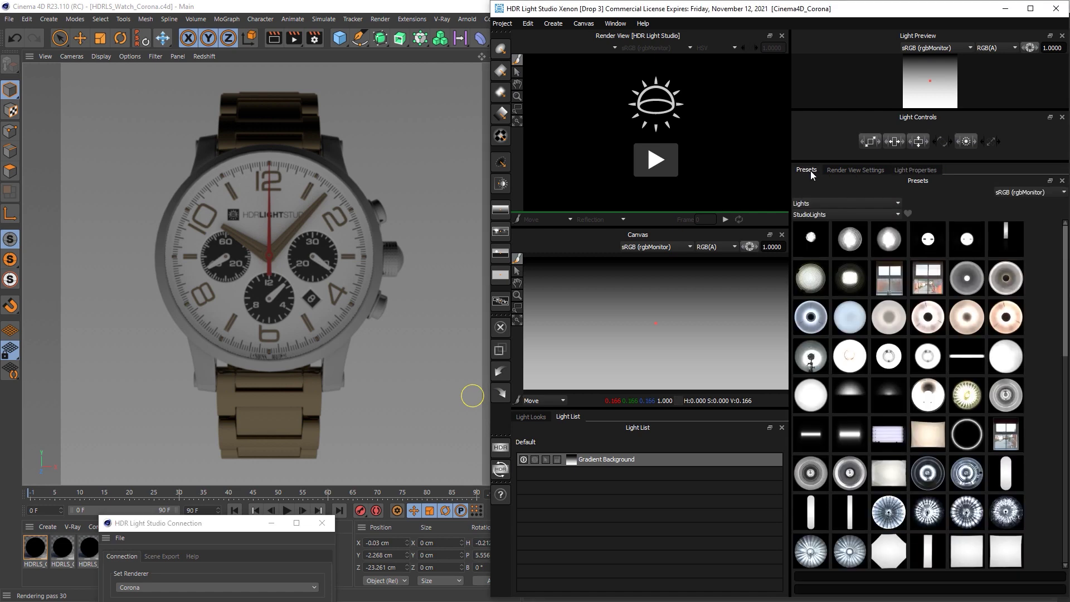
{"action": "scroll", "coordinate": [887, 400], "scroll_direction": "down", "scroll_amount": 2}
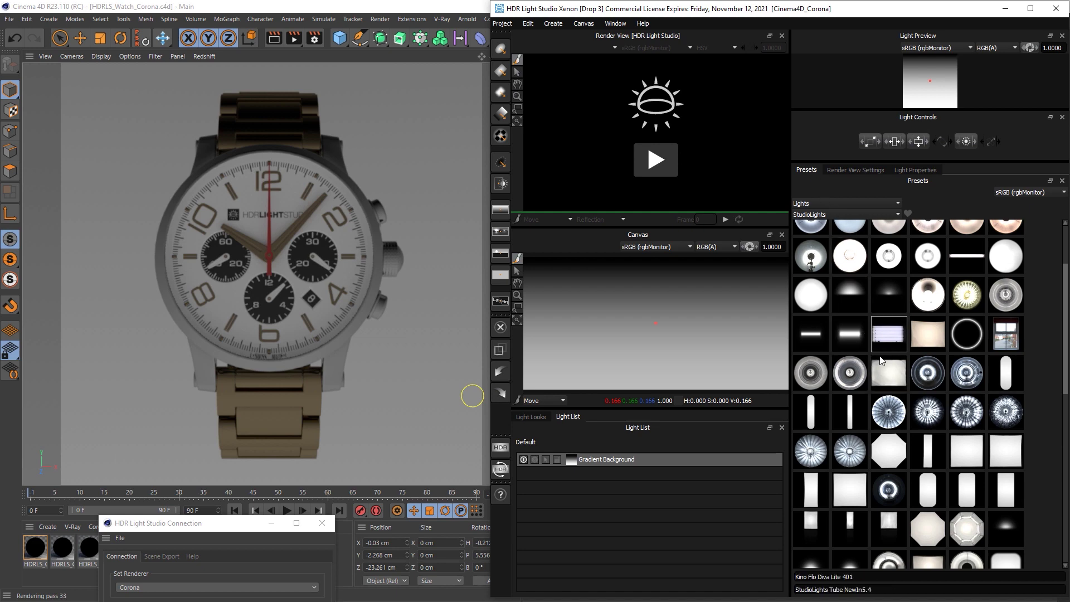
{"action": "left_click_drag", "start_coordinate": [889, 375], "coordinate": [571, 306]}
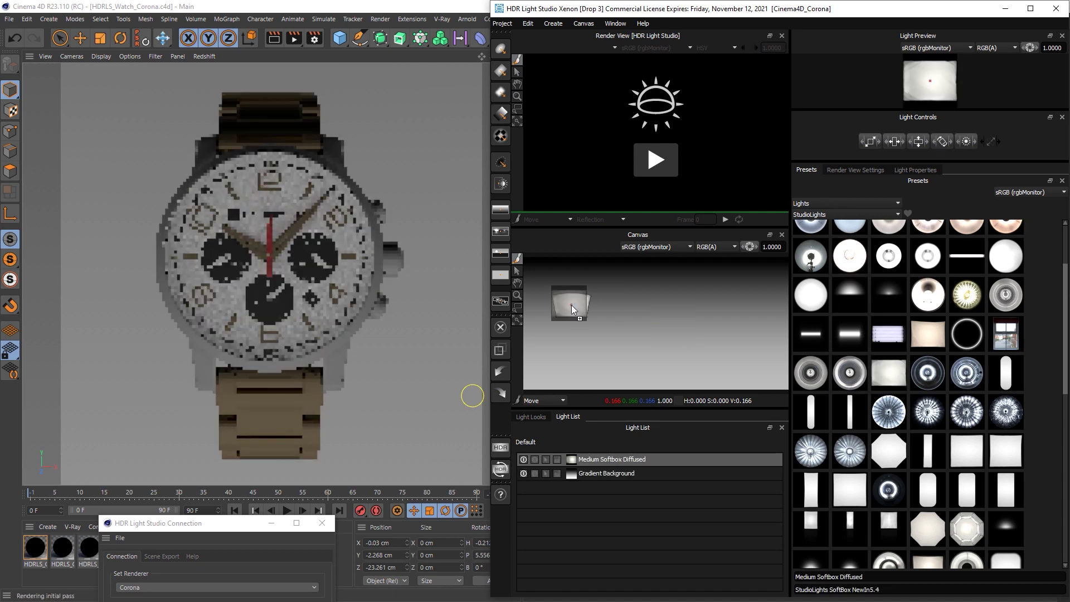
Step: Scale the softbox proportionally to 108 in width and height, and move its handle to the lower edge at Handle V -0.735
{"action": "left_click", "coordinate": [916, 169]}
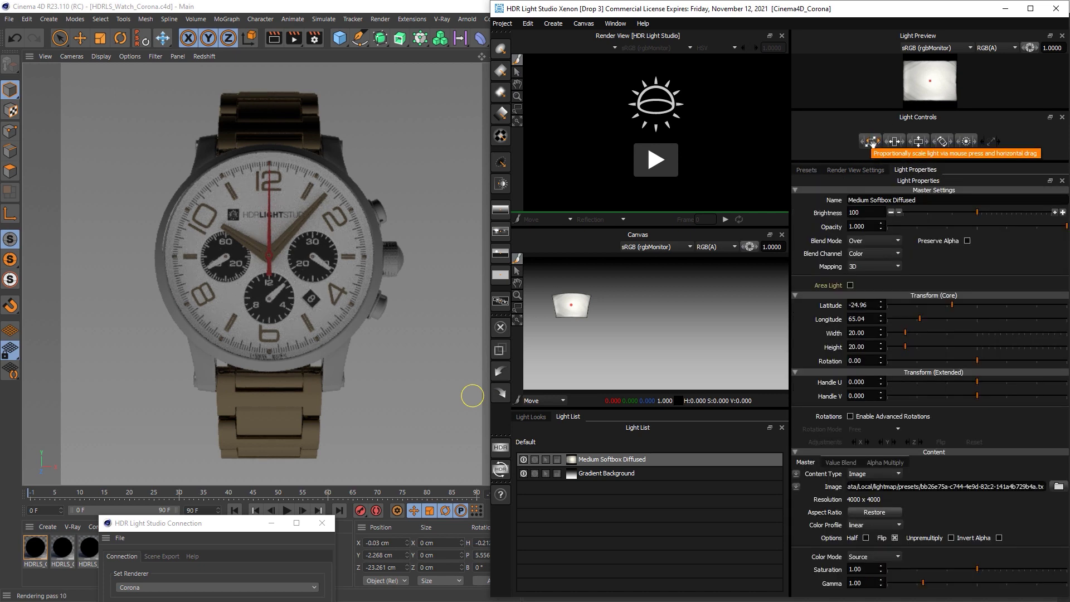
{"action": "left_click_drag", "start_coordinate": [873, 141], "coordinate": [925, 144]}
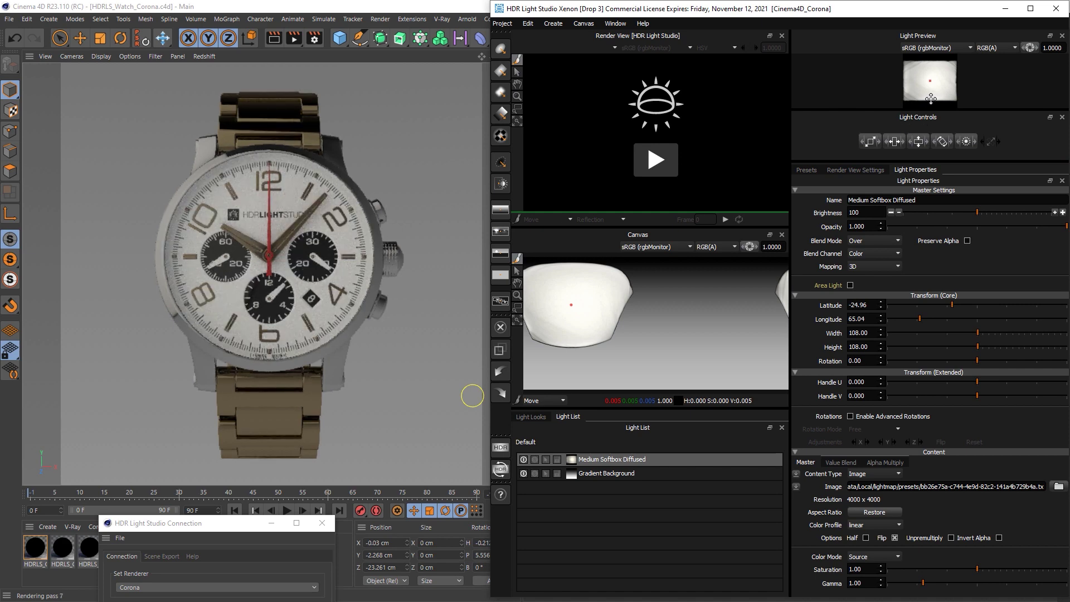
{"action": "left_click_drag", "start_coordinate": [931, 81], "coordinate": [931, 100]}
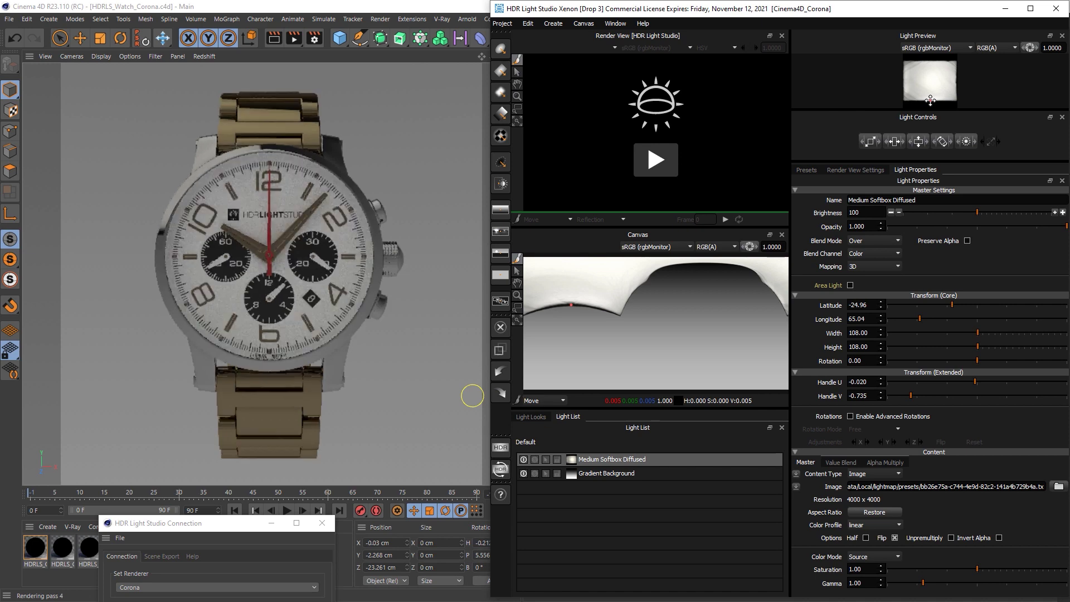
Step: Place the softbox by its reflection near the centre of the watch face and turn off the Gradient Background light
{"action": "left_click", "coordinate": [270, 243]}
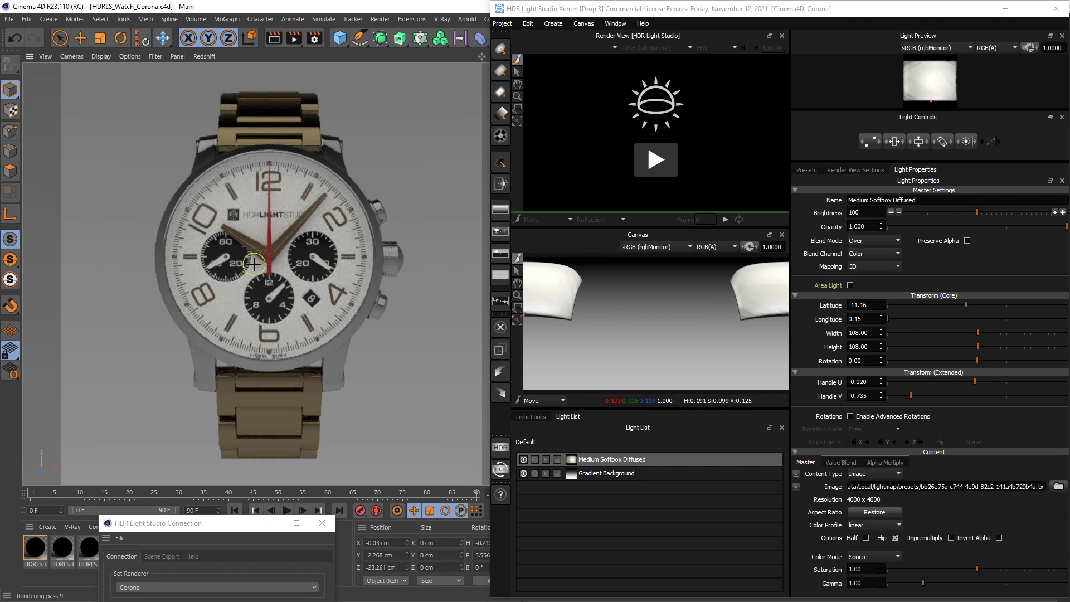
{"action": "left_click", "coordinate": [524, 474]}
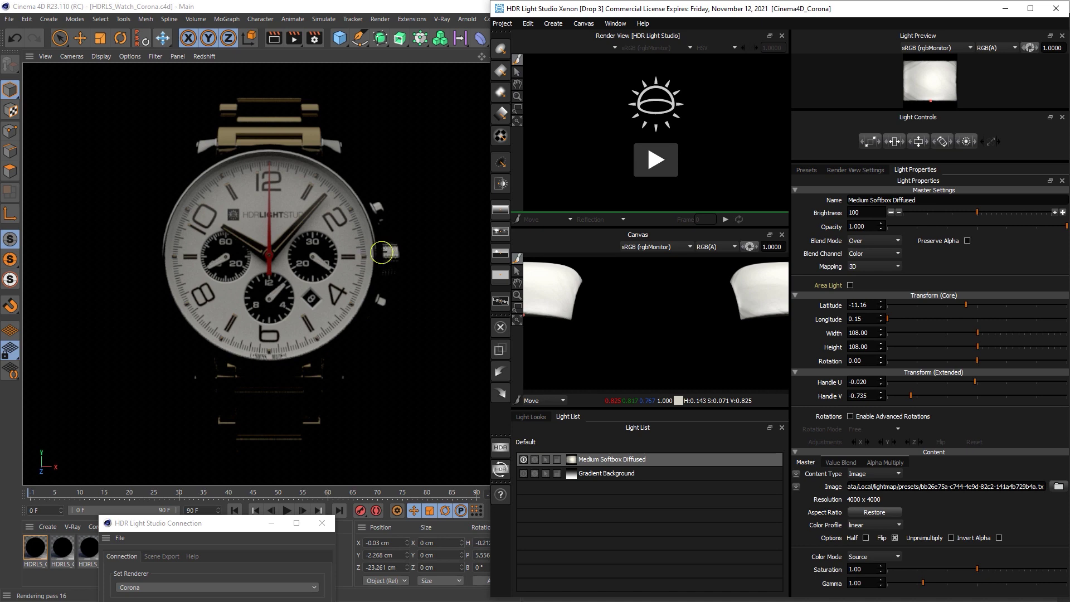
Step: Add a round light reflecting on the watch case beside the crown, and duplicate it to reflect on the opposite case edge
{"action": "left_click", "coordinate": [500, 51]}
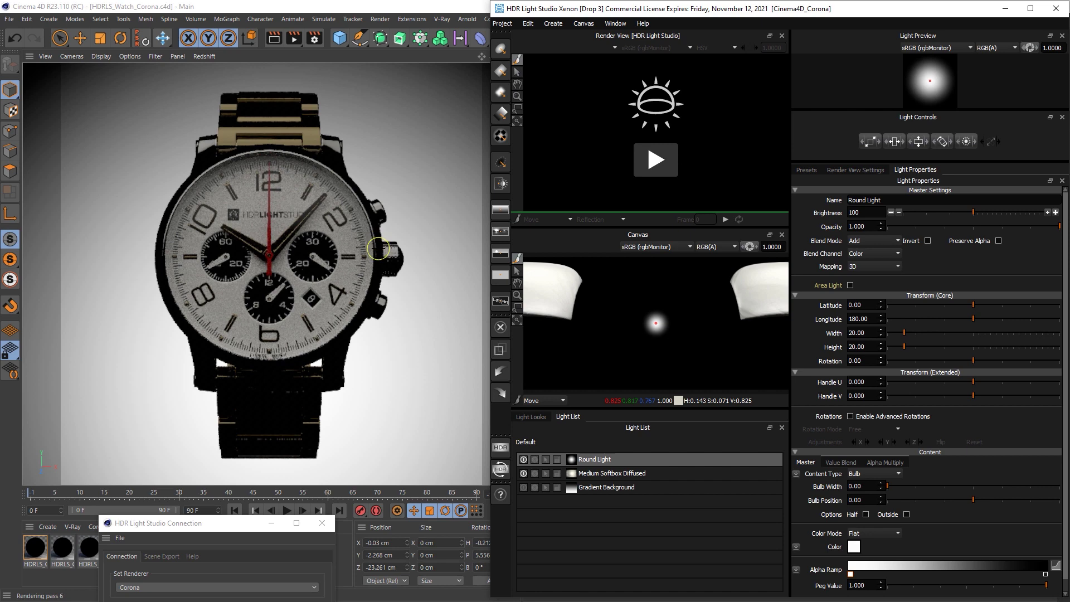
{"action": "left_click", "coordinate": [378, 242]}
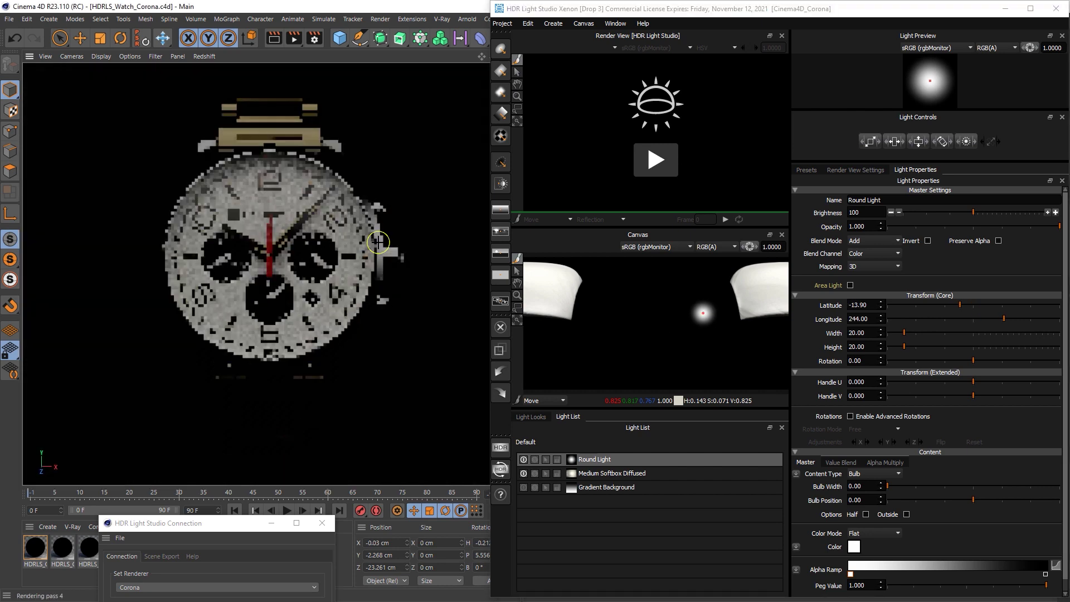
{"action": "left_click", "coordinate": [532, 27]}
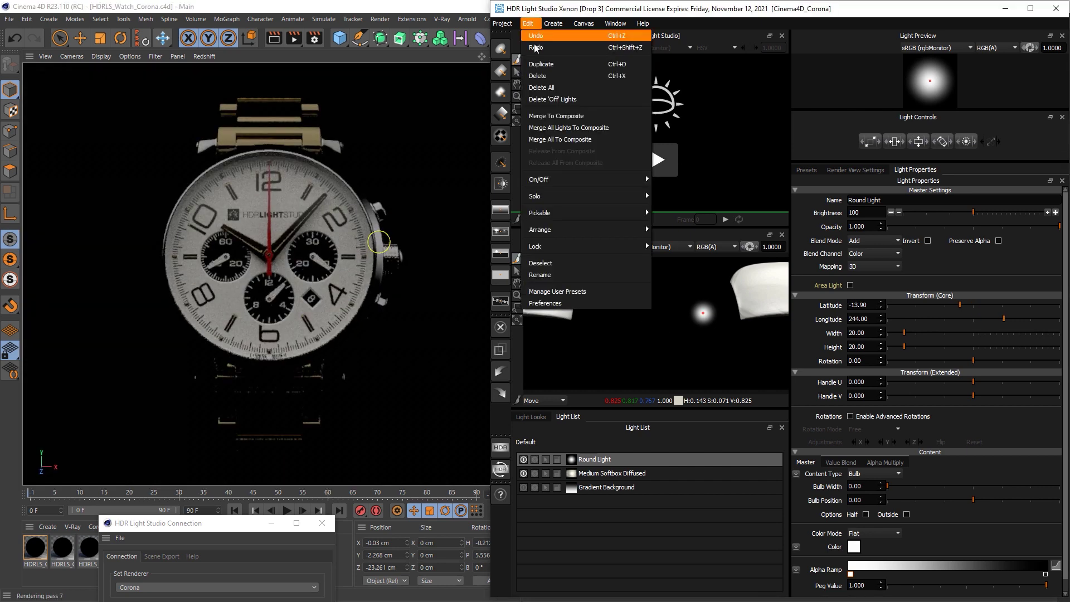
{"action": "left_click", "coordinate": [552, 68]}
{"action": "left_click", "coordinate": [774, 332]}
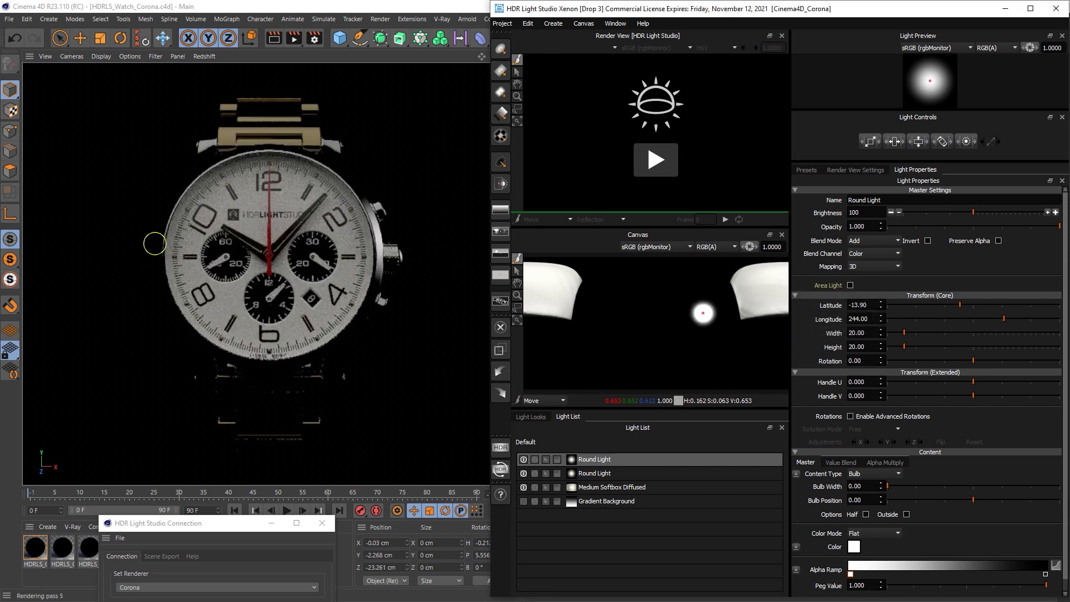
Step: Reflect the duplicated round light on the watch case edge opposite the crown, and set the Medium Softbox Diffused light's width to 1000
{"action": "left_click", "coordinate": [159, 246]}
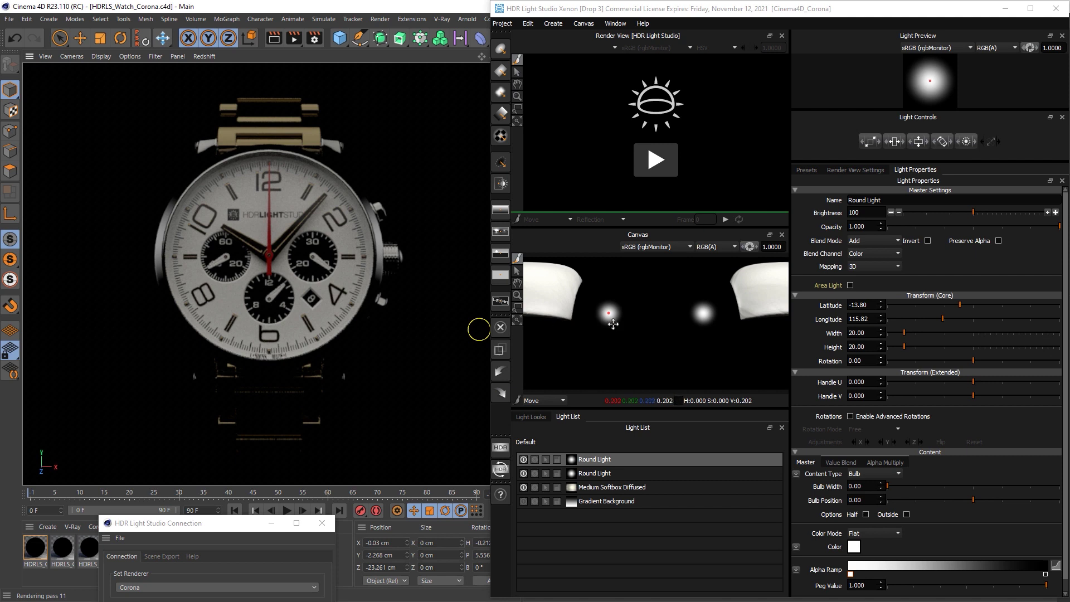
{"action": "left_click", "coordinate": [607, 487]}
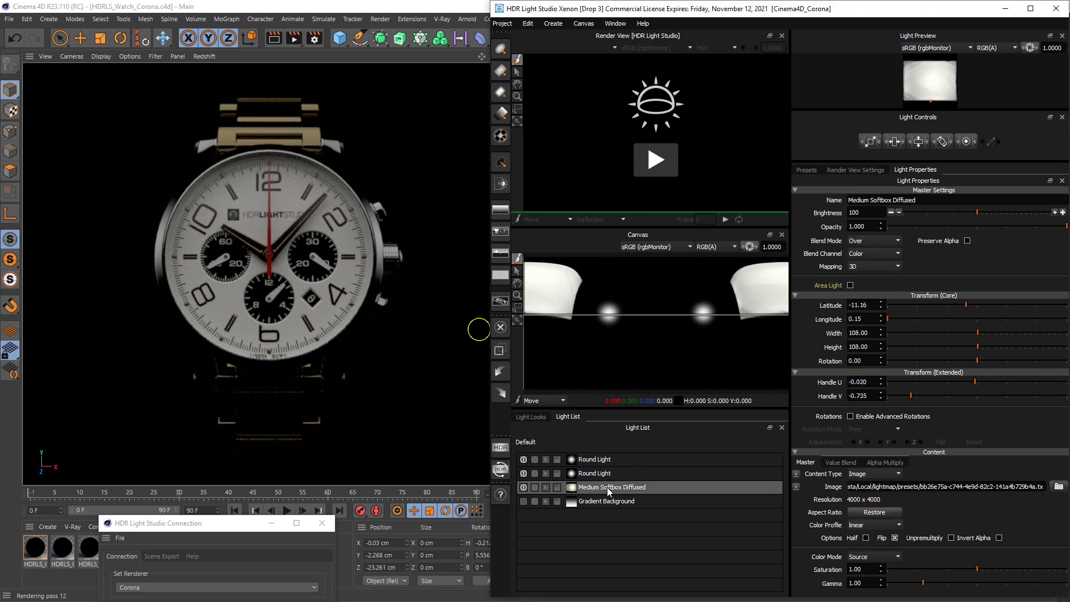
{"action": "left_click_drag", "start_coordinate": [978, 332], "coordinate": [1068, 338]}
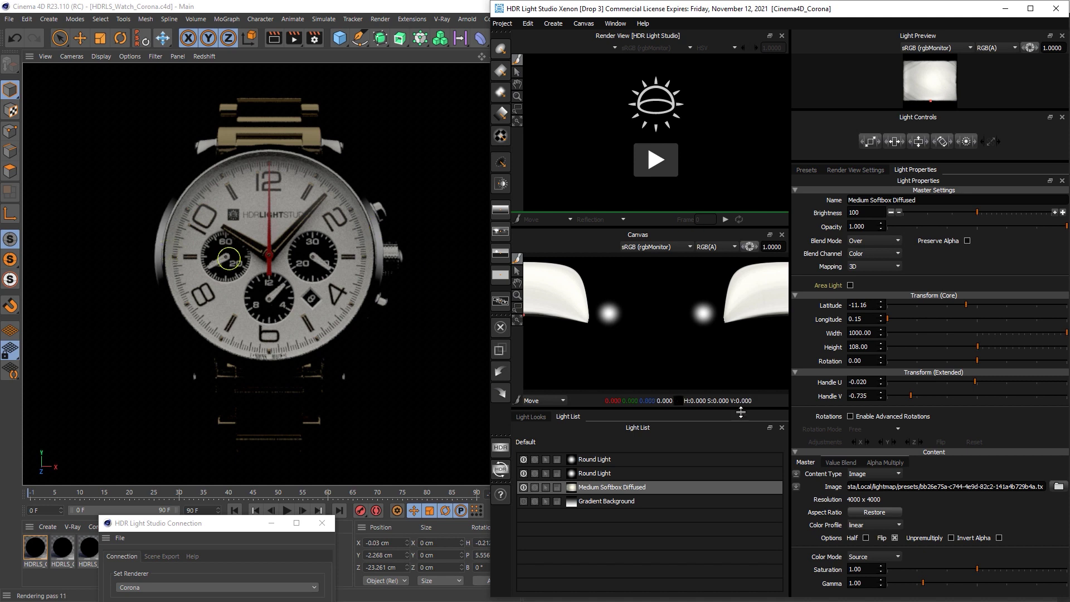
Step: Delete both round lights and the Medium Softbox Diffused light, and turn the Gradient Background light back on
{"action": "left_click", "coordinate": [611, 460], "text": "shift"}
{"action": "right_click", "coordinate": [611, 459]}
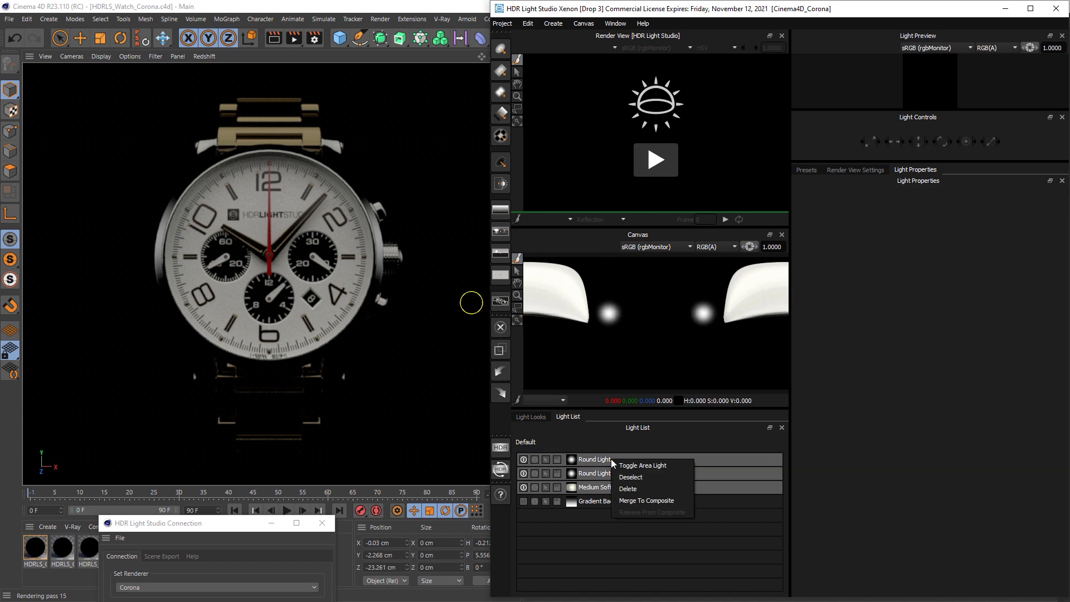
{"action": "left_click", "coordinate": [632, 489]}
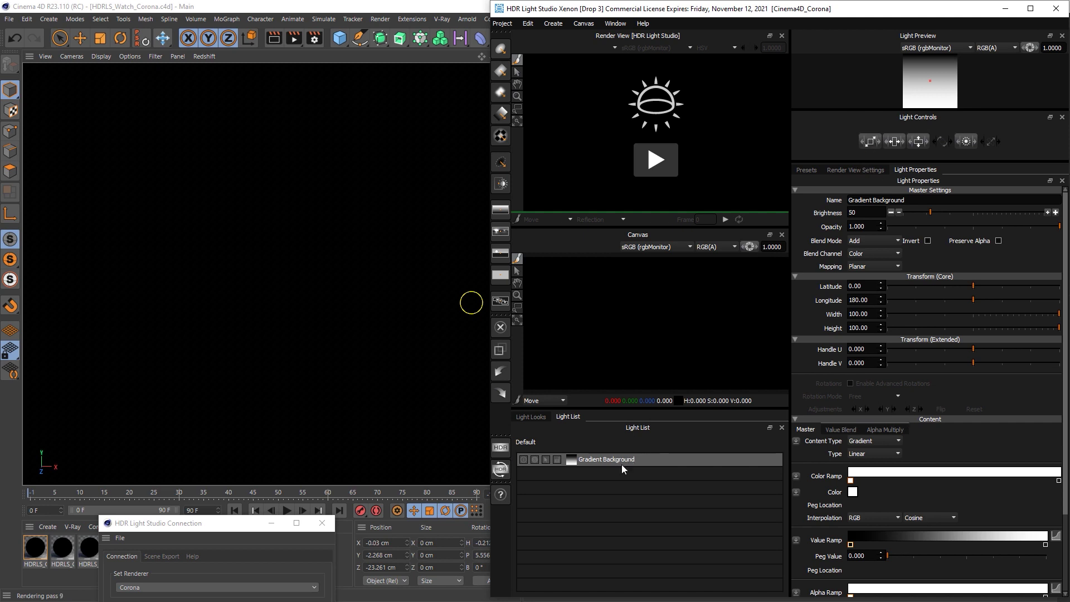
{"action": "left_click", "coordinate": [524, 458]}
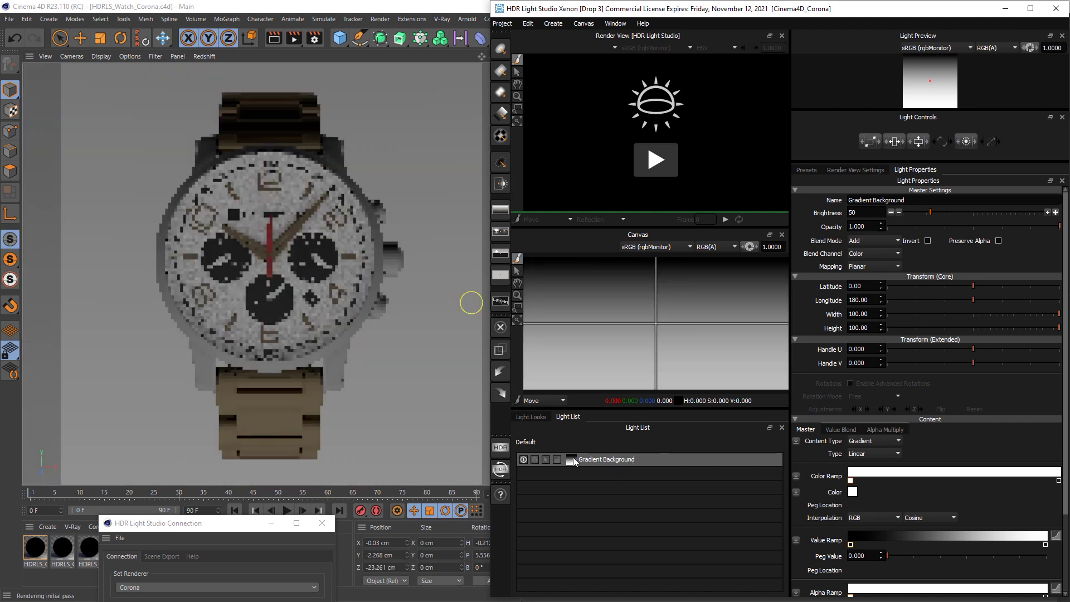
Step: Add black pegs at 0.462 and 0.520 to the Gradient Background's Value Ramp, and switch the curve to Bezier mode
{"action": "left_click_drag", "start_coordinate": [899, 162], "coordinate": [901, 156]}
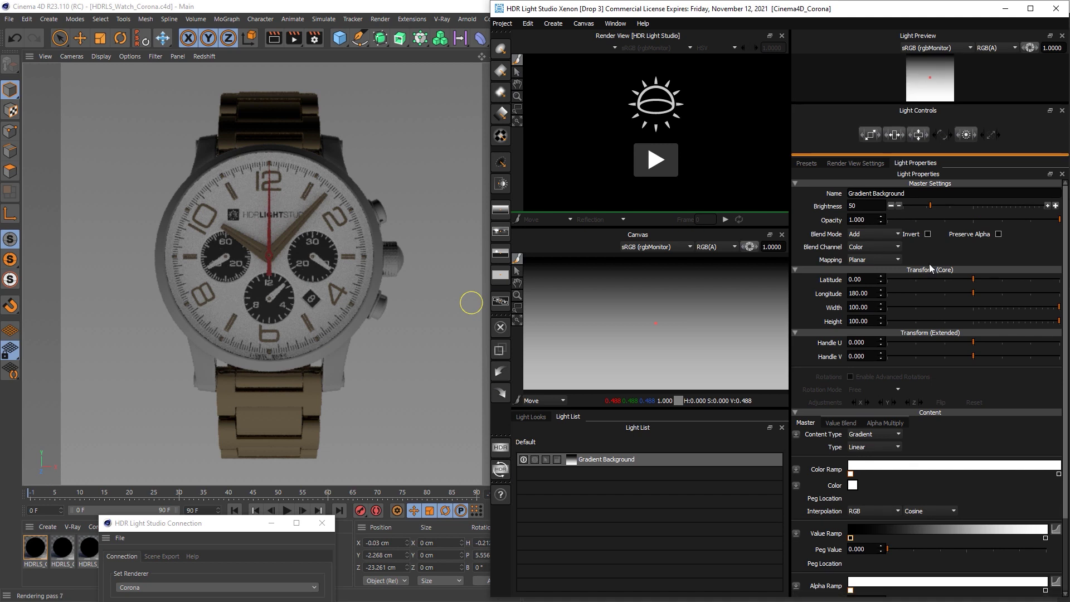
{"action": "left_click", "coordinate": [1057, 529]}
{"action": "left_click_drag", "start_coordinate": [648, 159], "coordinate": [688, 188]}
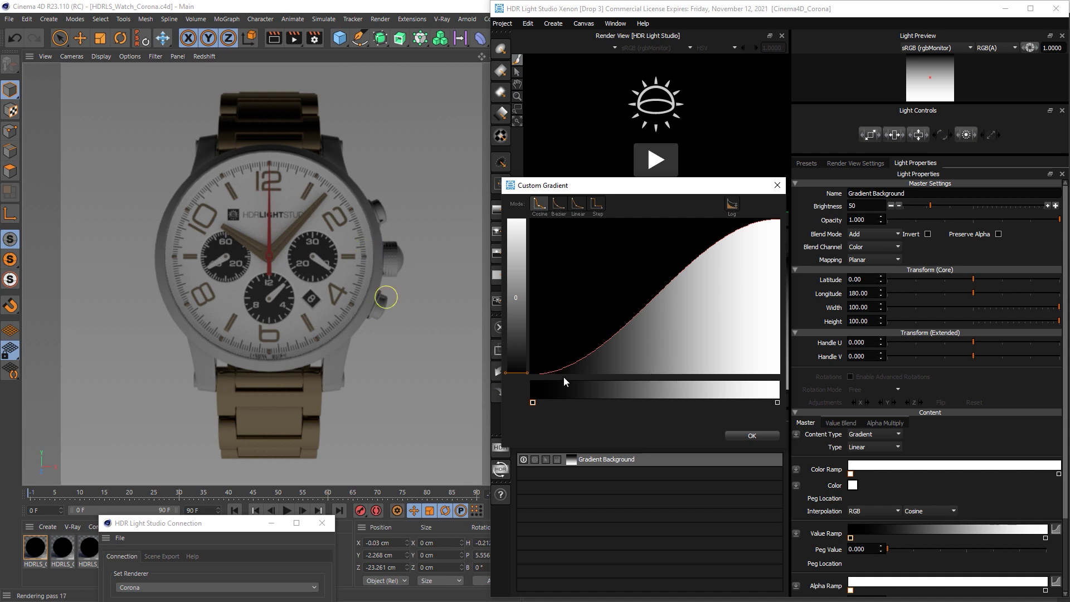
{"action": "left_click", "coordinate": [645, 391]}
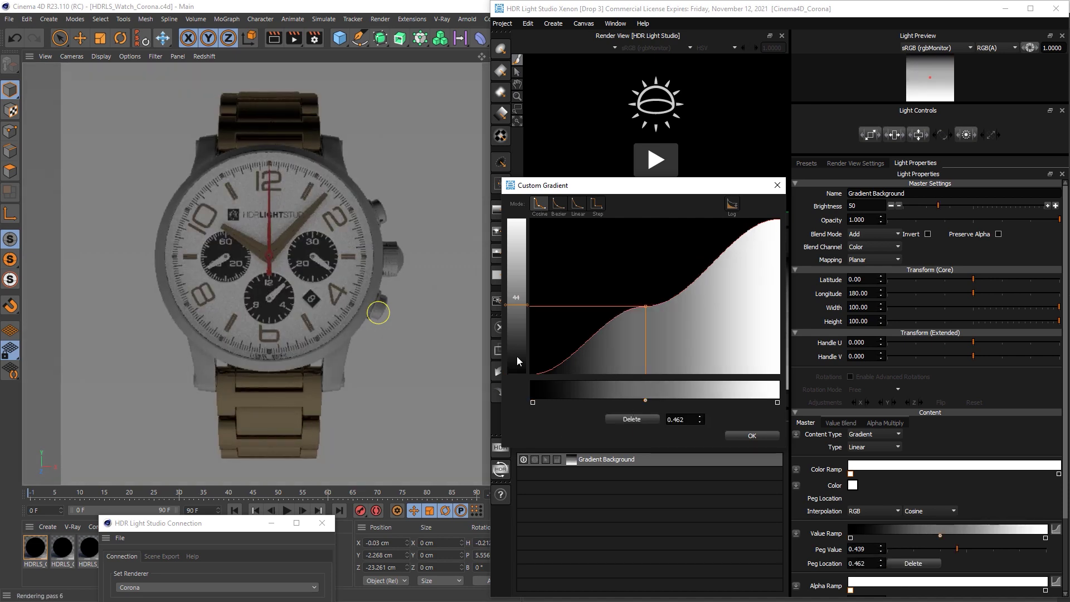
{"action": "left_click_drag", "start_coordinate": [518, 345], "coordinate": [517, 374]}
{"action": "left_click", "coordinate": [660, 393]}
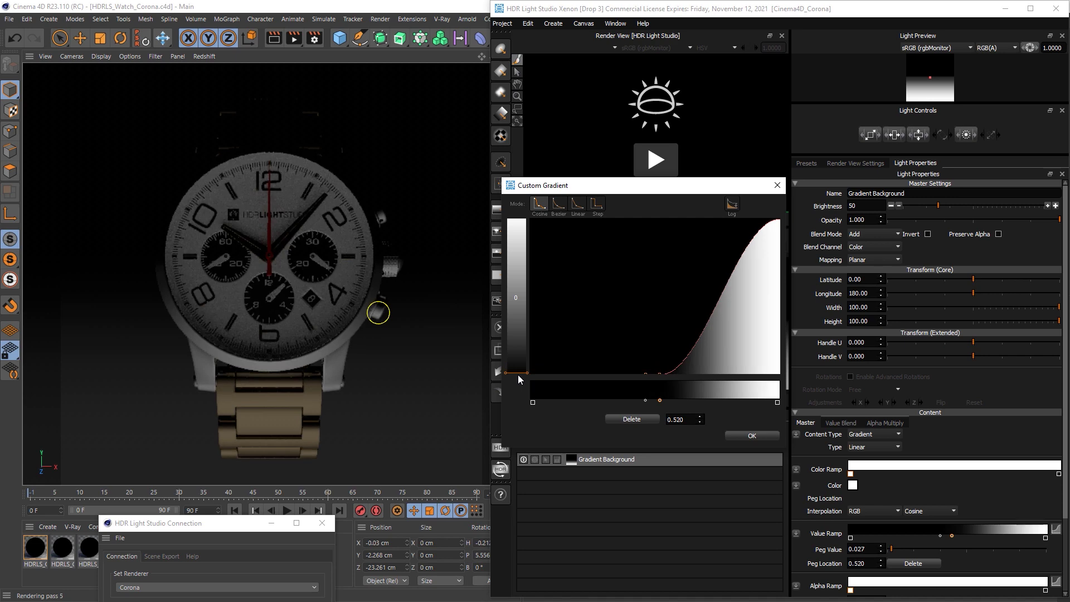
{"action": "left_click", "coordinate": [559, 207]}
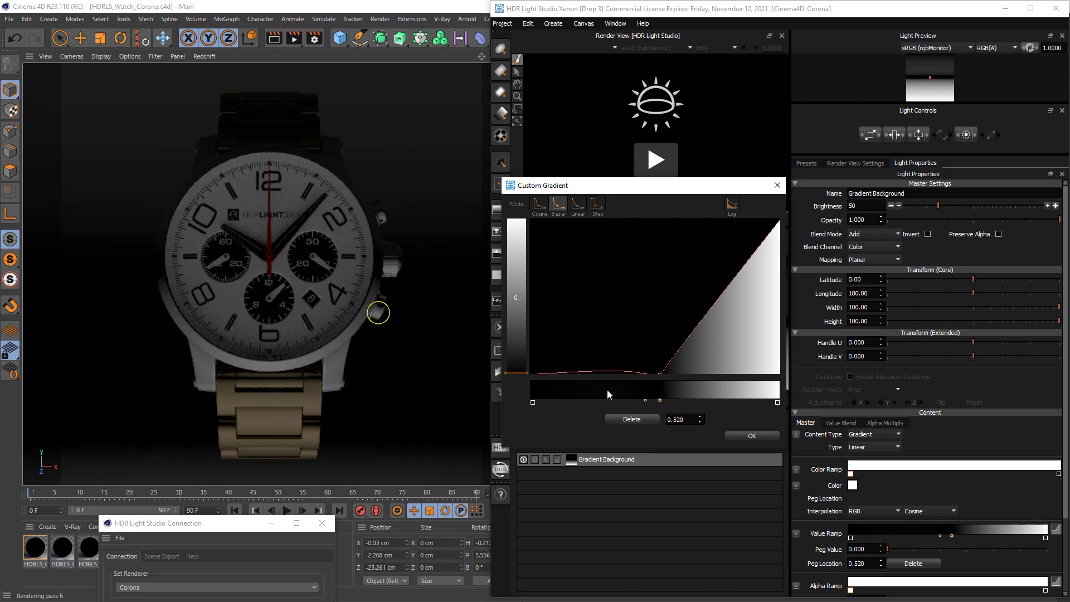
Step: Add a bright ramp peg at 0.387 with value 0.984, and move the adjacent dark peg to 0.449 at value 0.114
{"action": "left_click", "coordinate": [607, 394]}
{"action": "left_click_drag", "start_coordinate": [608, 372], "coordinate": [626, 222]}
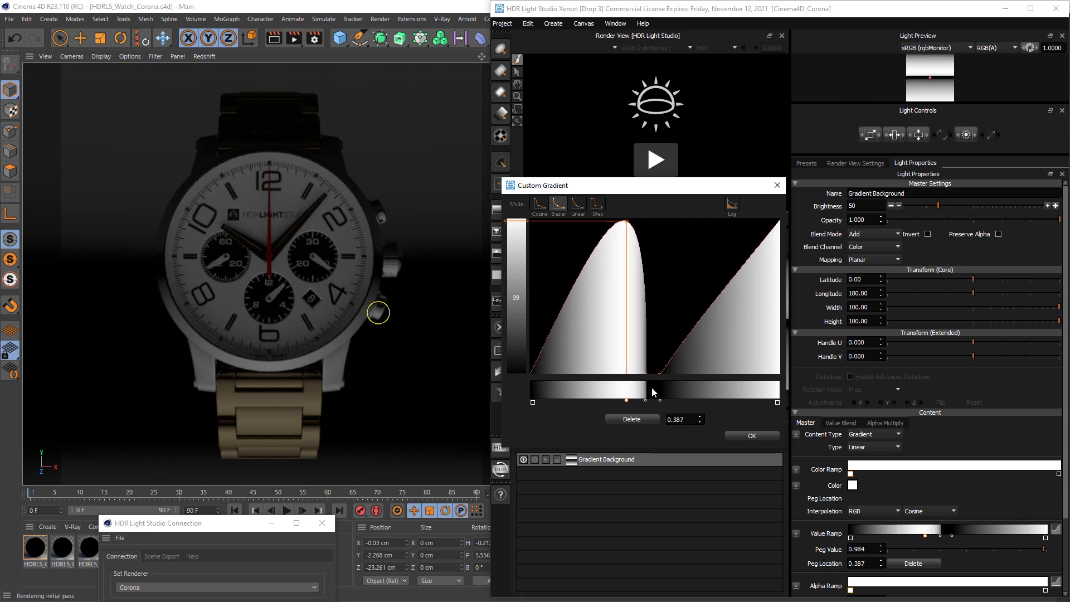
{"action": "left_click_drag", "start_coordinate": [646, 373], "coordinate": [642, 356]}
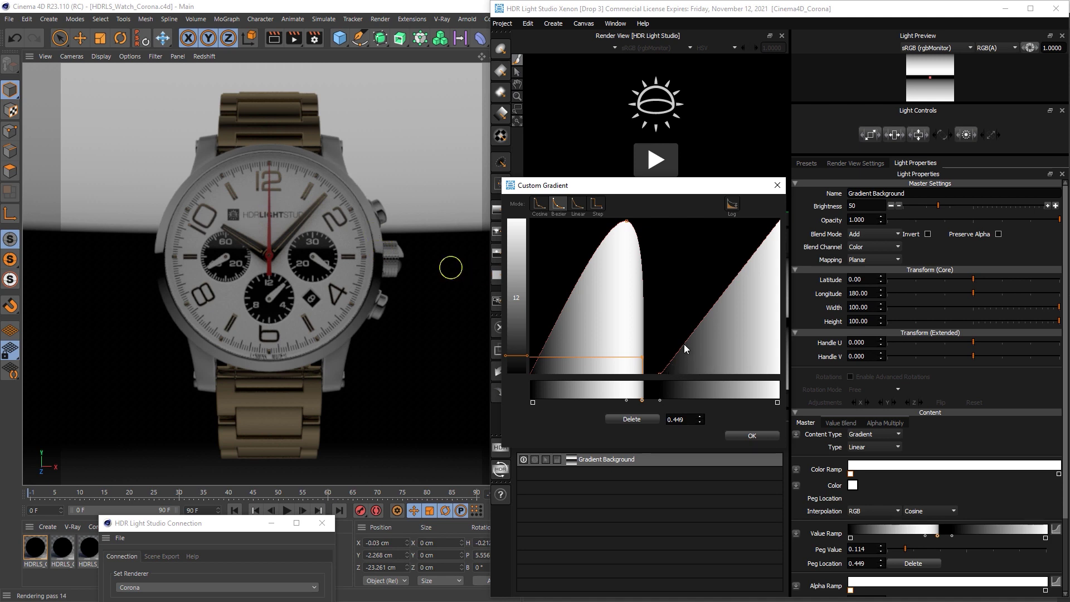
Step: Add ramp pegs at 0.560, 0.704 and 0.273 with values of about 80, 32 and 36, and lower the end peg's value
{"action": "left_click_drag", "start_coordinate": [682, 347], "coordinate": [670, 249]}
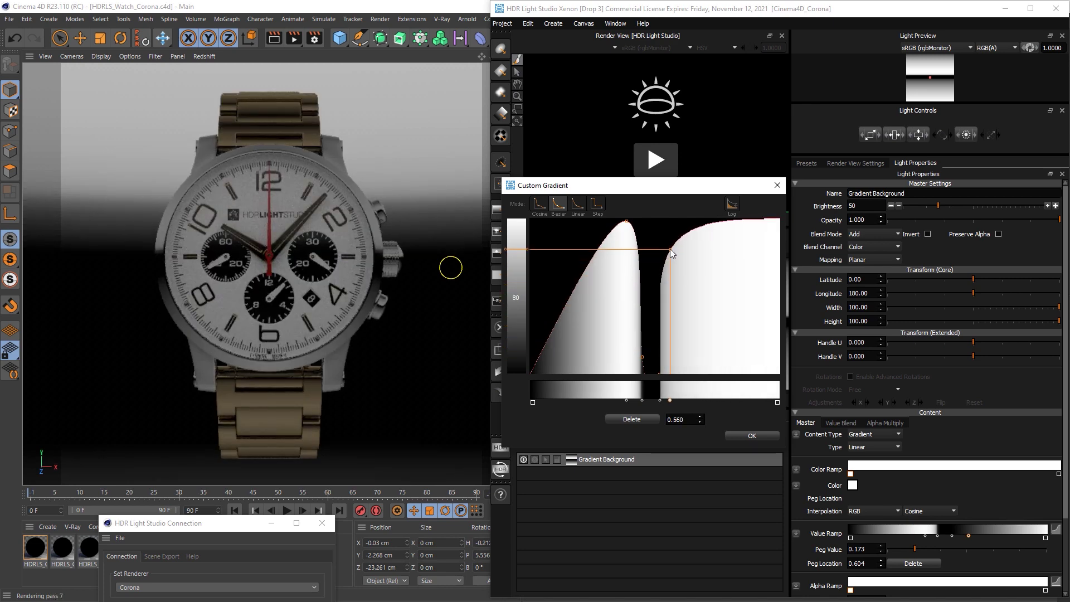
{"action": "left_click", "coordinate": [778, 403]}
{"action": "left_click_drag", "start_coordinate": [513, 341], "coordinate": [516, 350]}
{"action": "left_click_drag", "start_coordinate": [731, 293], "coordinate": [706, 323]}
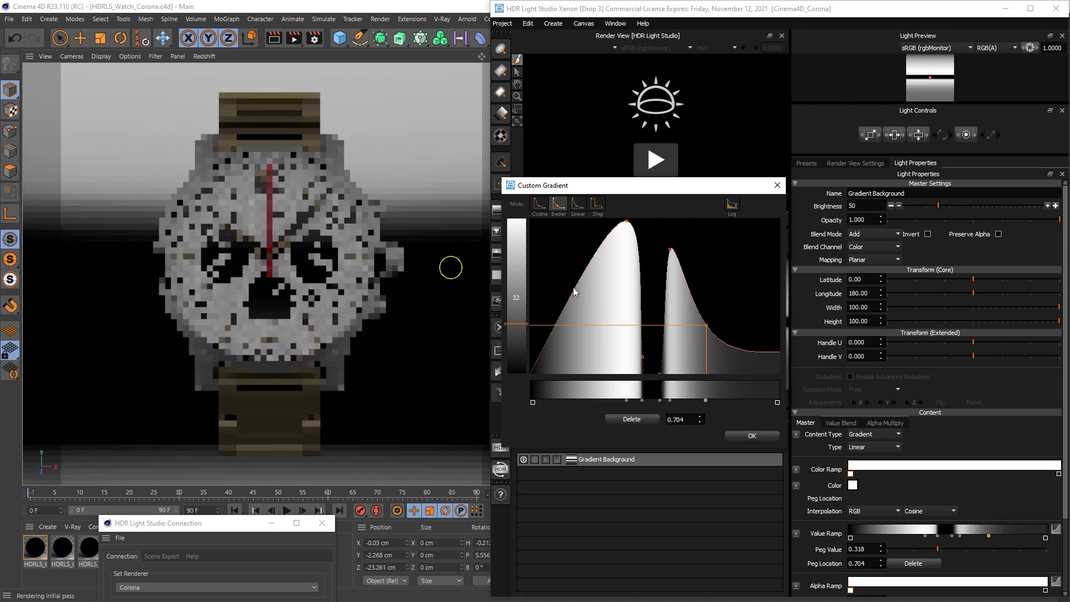
{"action": "left_click_drag", "start_coordinate": [572, 293], "coordinate": [597, 319]}
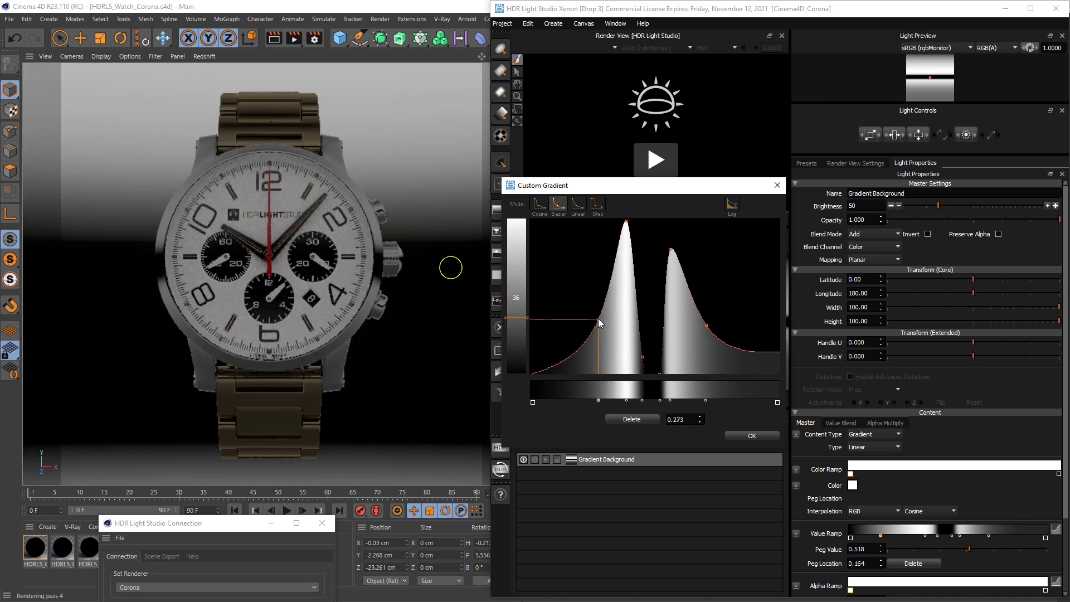
Step: Refine the gradient falloff by moving the dark peg to 0.507 at 0.063, the slope peg to 0.447 at 39, and the peak to 0.404 at 0.980
{"action": "left_click_drag", "start_coordinate": [643, 356], "coordinate": [638, 312]}
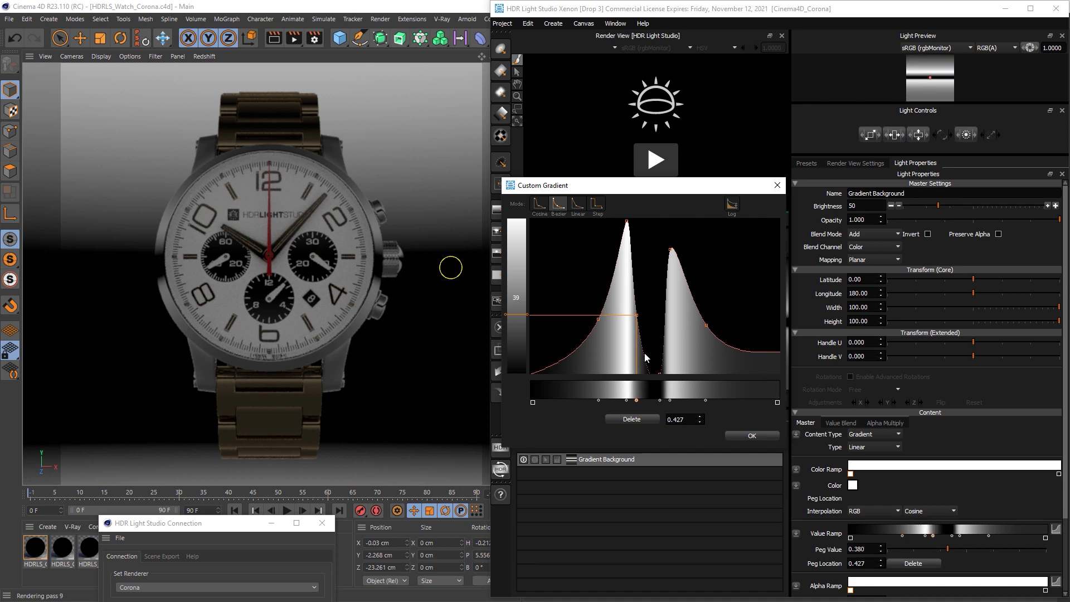
{"action": "left_click_drag", "start_coordinate": [660, 373], "coordinate": [658, 365]}
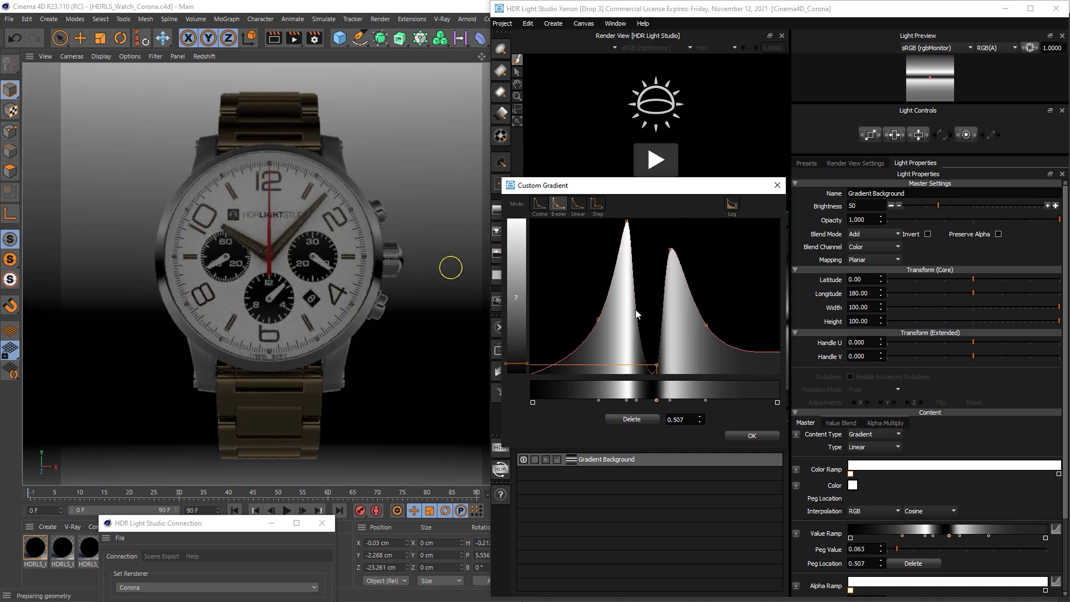
{"action": "left_click_drag", "start_coordinate": [635, 310], "coordinate": [641, 314]}
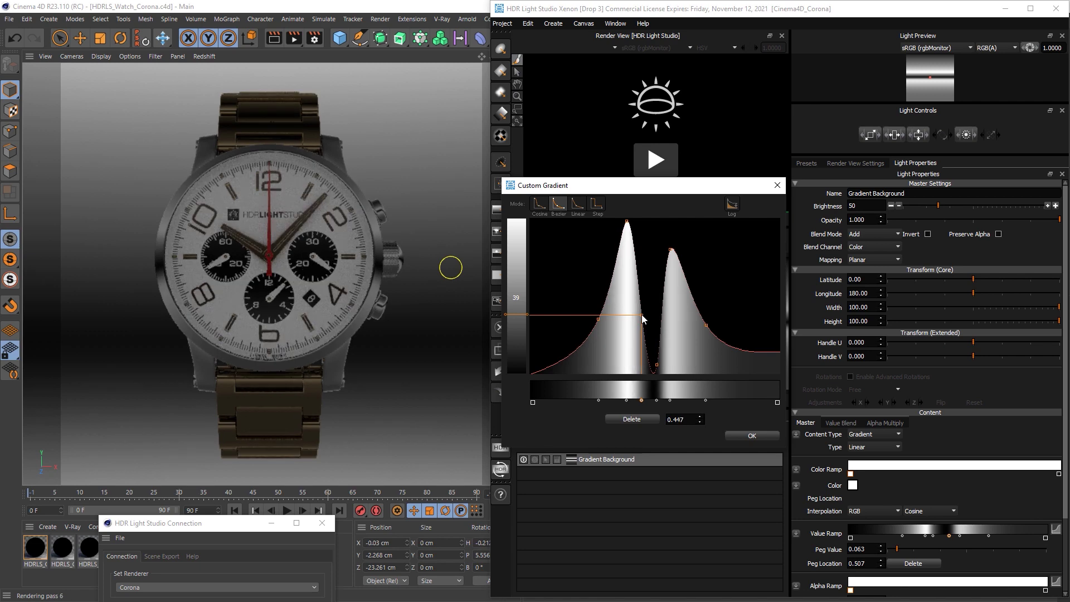
{"action": "left_click_drag", "start_coordinate": [627, 221], "coordinate": [632, 224]}
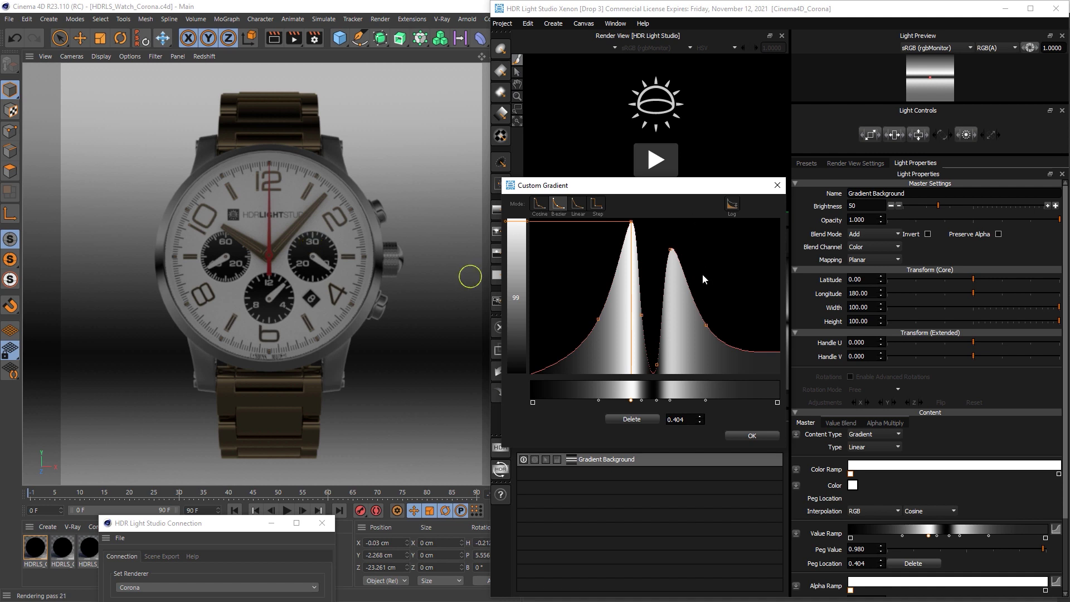
Step: Enable the Log option for the gradient, raise the Gradient Background's brightness to 200, and accept the custom gradient
{"action": "left_click", "coordinate": [733, 205]}
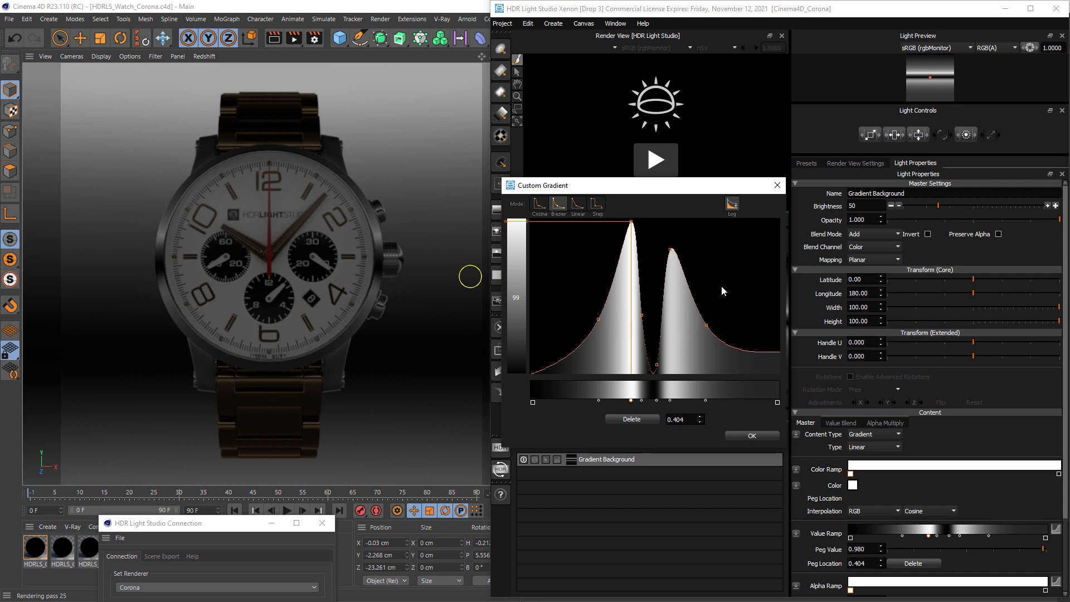
{"action": "left_click_drag", "start_coordinate": [667, 188], "coordinate": [659, 188]}
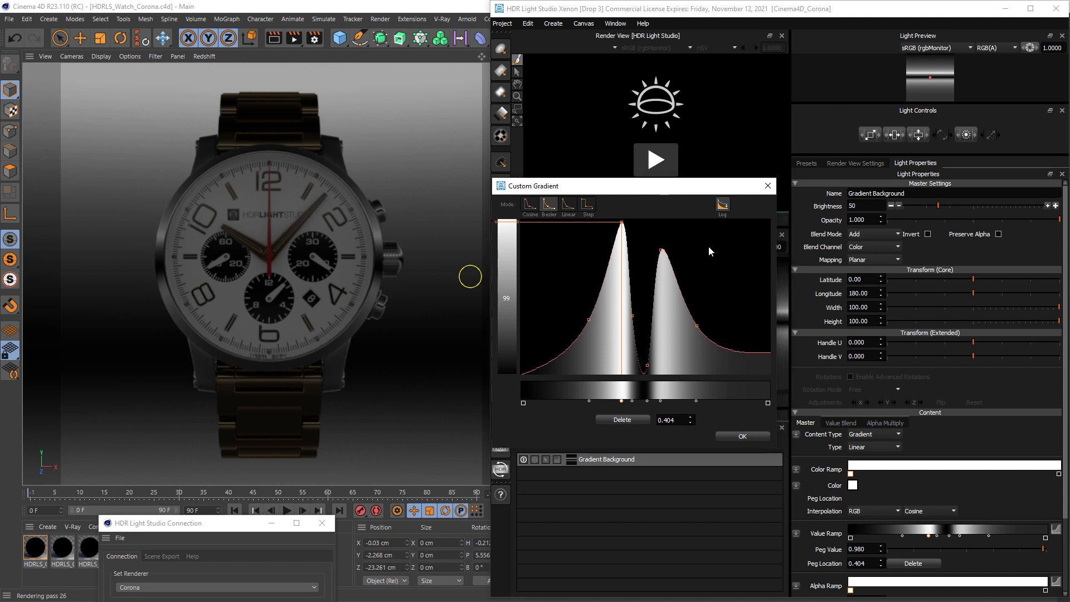
{"action": "left_click_drag", "start_coordinate": [586, 190], "coordinate": [597, 190]}
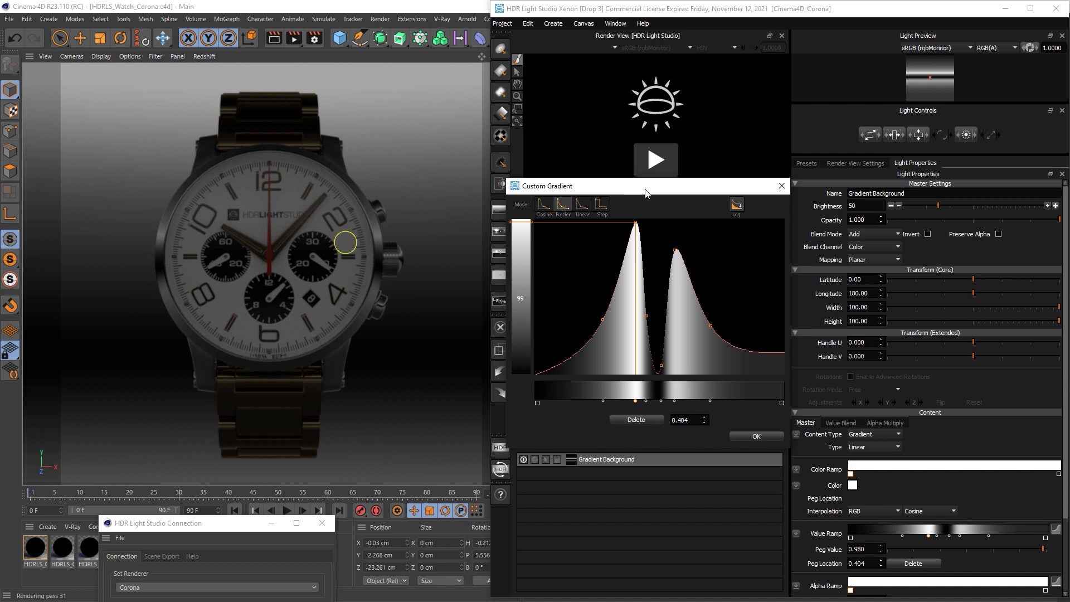
{"action": "left_click_drag", "start_coordinate": [646, 193], "coordinate": [607, 202]}
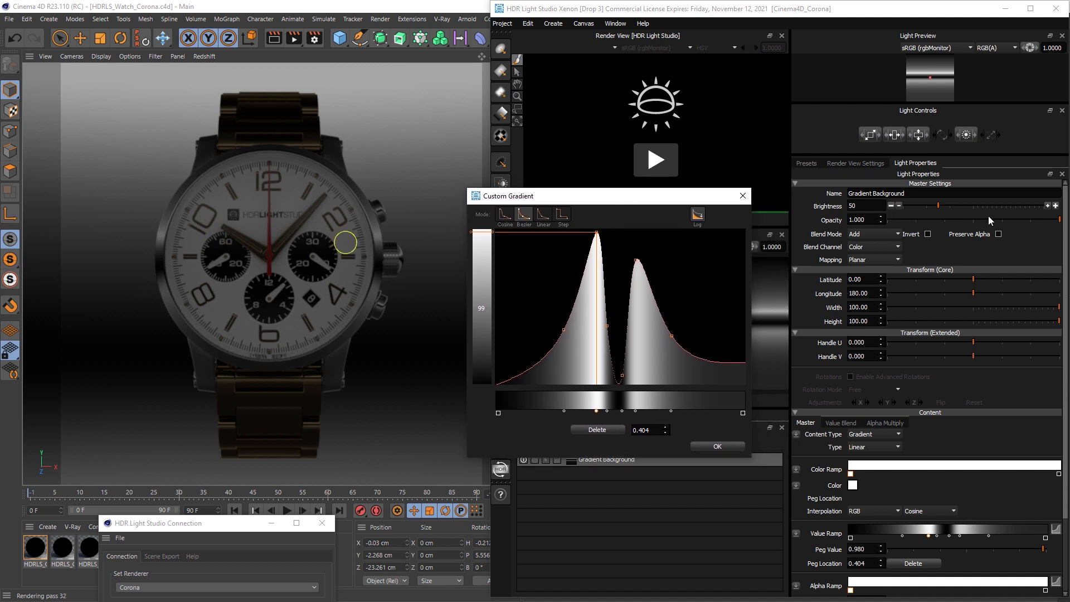
{"action": "left_click", "coordinate": [1055, 207]}
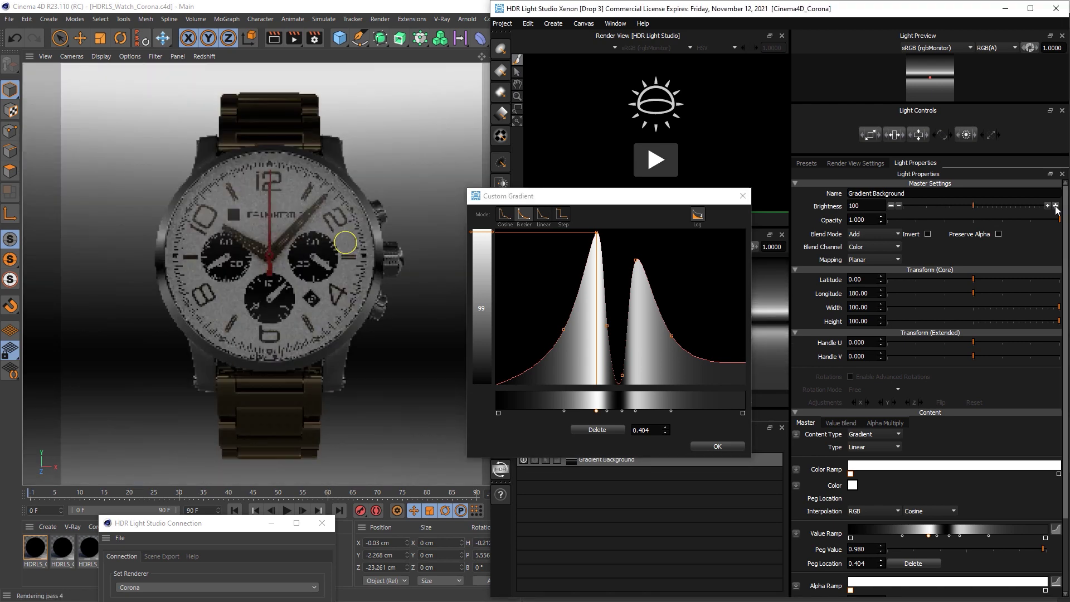
{"action": "left_click", "coordinate": [1056, 207]}
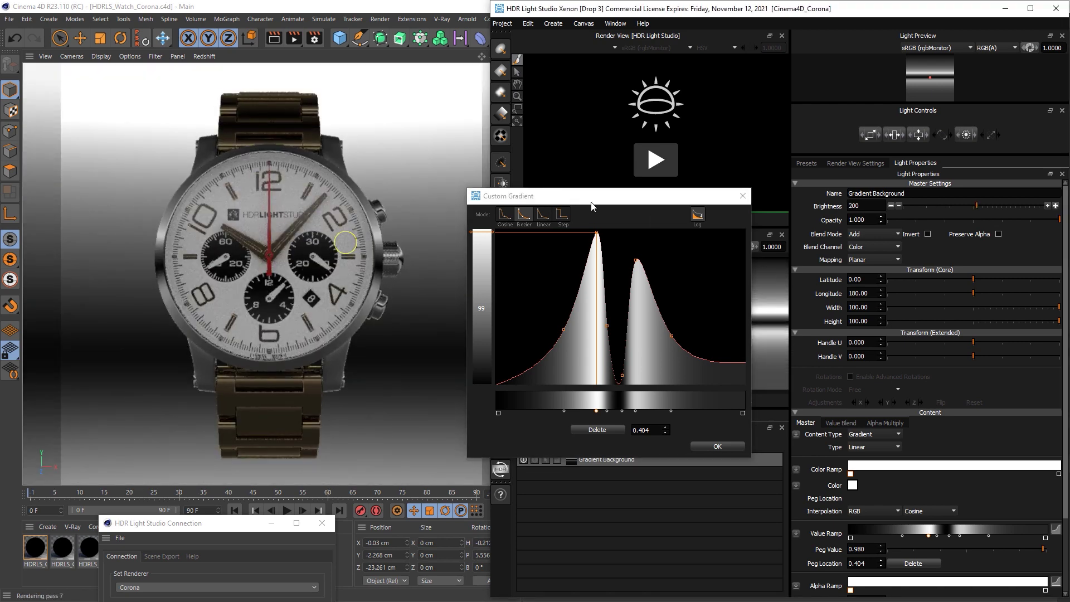
{"action": "left_click_drag", "start_coordinate": [592, 202], "coordinate": [662, 160]}
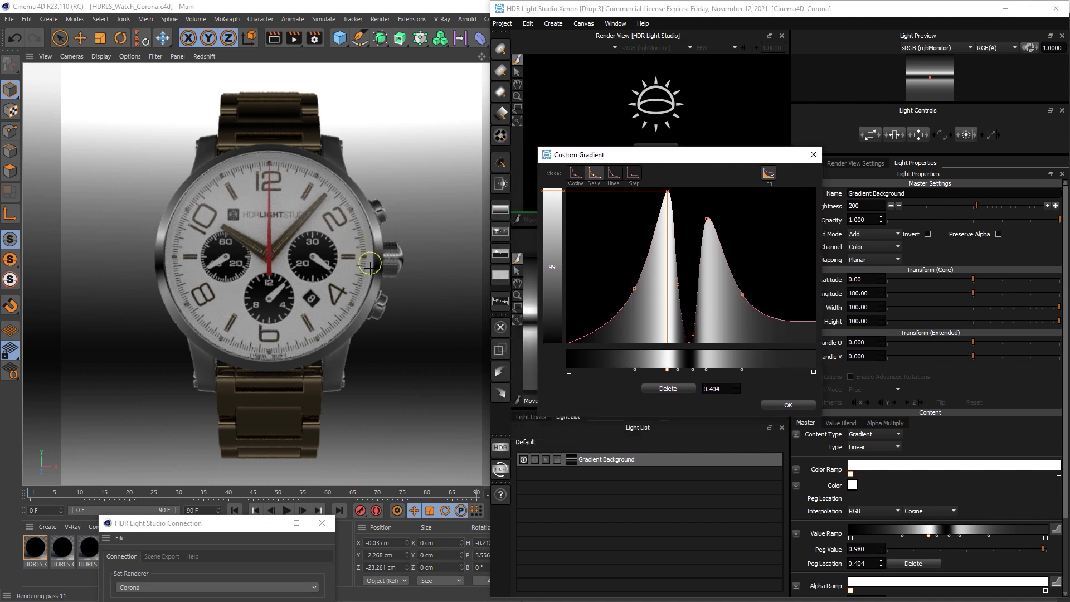
{"action": "left_click", "coordinate": [788, 406]}
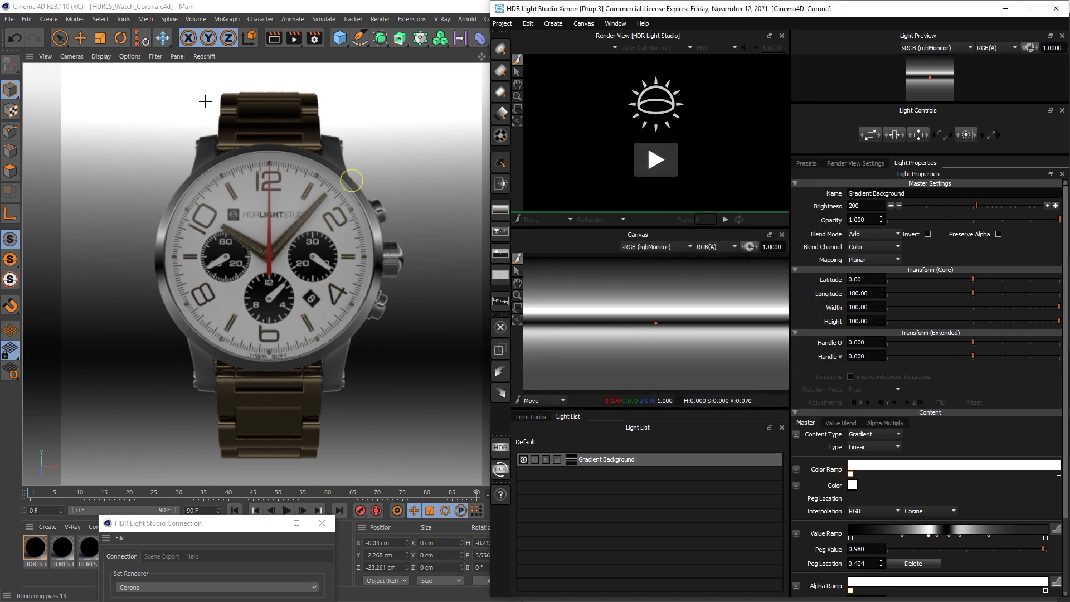
Step: Add the Soft Square preset from StudioLights at the centre of the lighting canvas and enlarge it behind the watch
{"action": "left_click", "coordinate": [809, 165]}
{"action": "scroll", "coordinate": [864, 387], "scroll_direction": "down", "scroll_amount": 5}
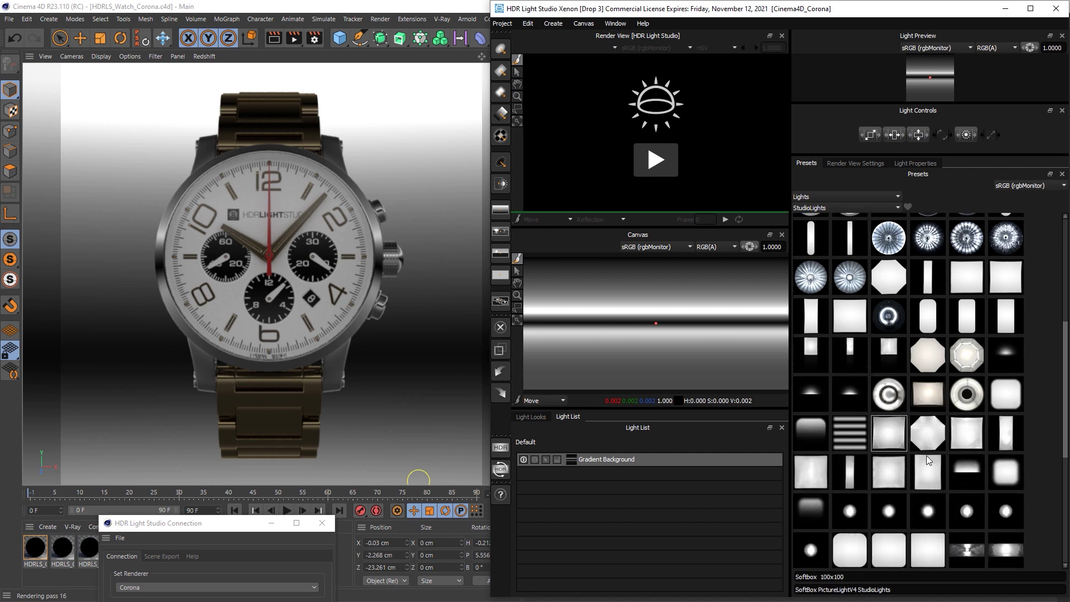
{"action": "left_click", "coordinate": [1003, 395]}
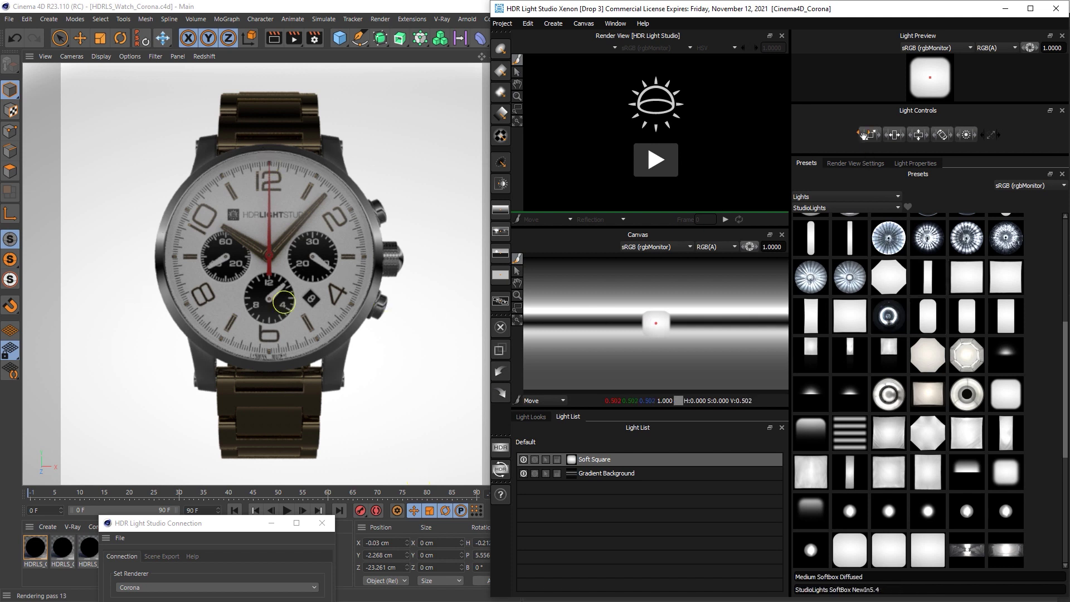
{"action": "left_click_drag", "start_coordinate": [895, 134], "coordinate": [901, 134]}
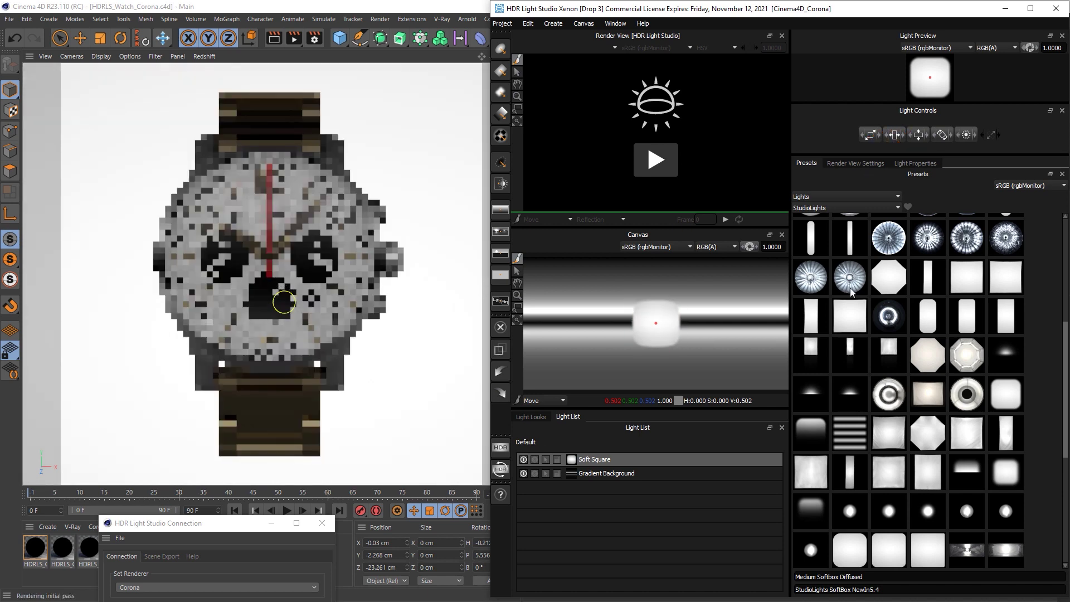
Step: Solo the Soft Square light to check its contribution to the render, and restore all lights
{"action": "left_click", "coordinate": [536, 459]}
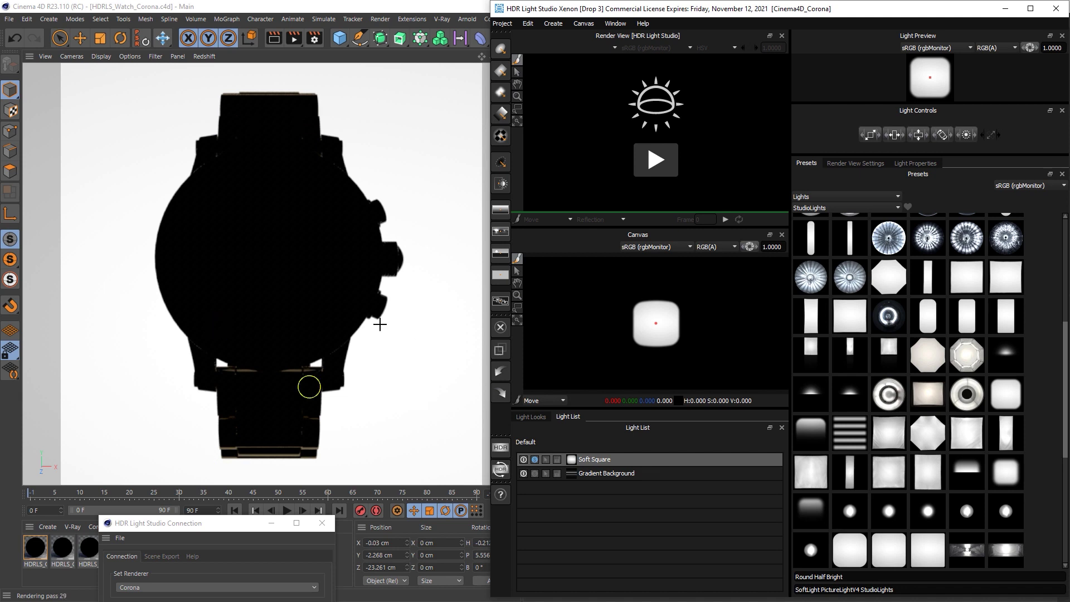
{"action": "left_click", "coordinate": [536, 460]}
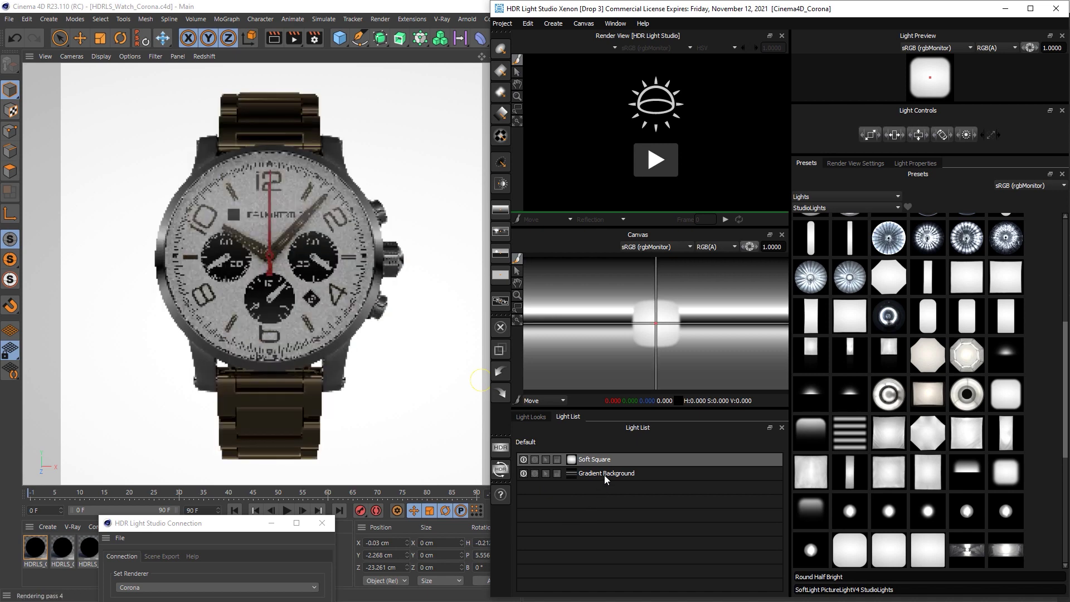
Step: Select the Gradient Background light, enlarge the light preview slightly, and show the light's properties
{"action": "left_click", "coordinate": [604, 475]}
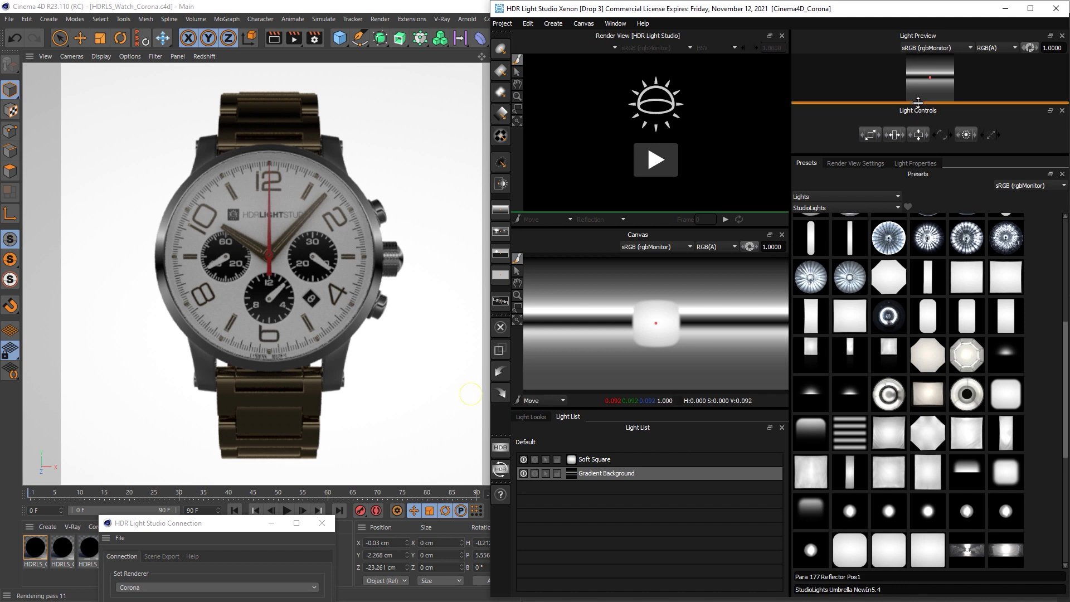
{"action": "left_click_drag", "start_coordinate": [920, 108], "coordinate": [920, 116]}
{"action": "left_click", "coordinate": [920, 172]}
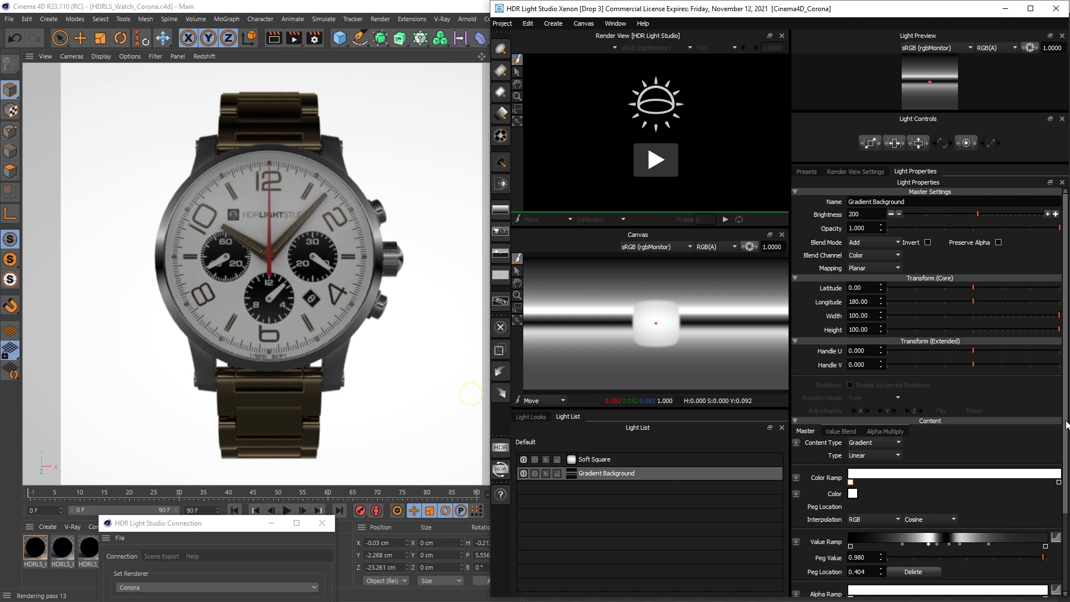
Step: Open the Gradient Background's value ramp in the Custom Gradient editor and raise the light's brightness to 356
{"action": "left_click_drag", "start_coordinate": [1066, 425], "coordinate": [1063, 474]}
{"action": "left_click", "coordinate": [1056, 504]}
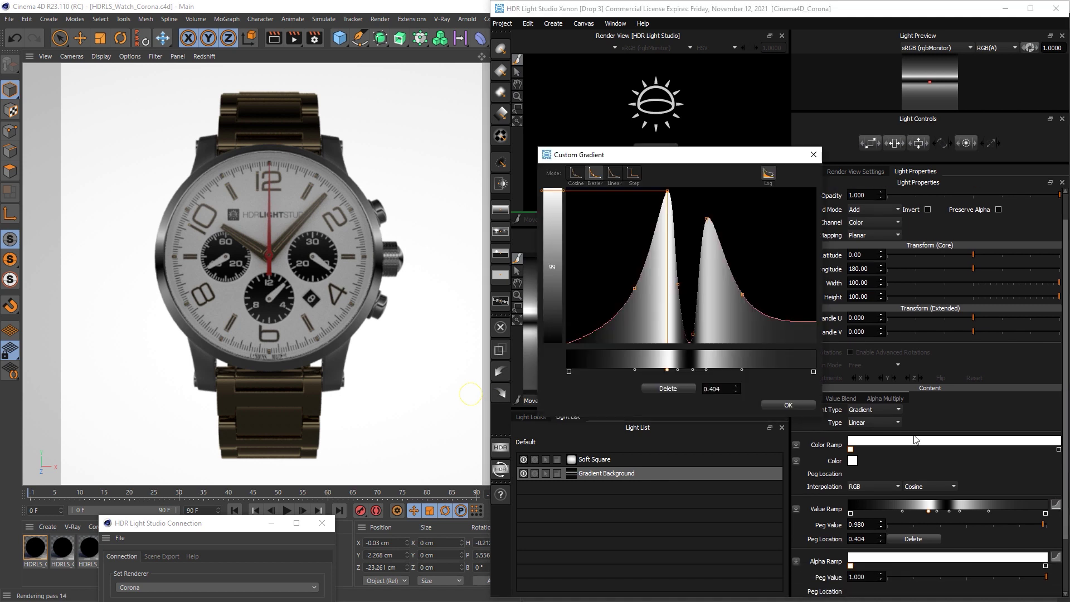
{"action": "left_click_drag", "start_coordinate": [676, 161], "coordinate": [665, 205]}
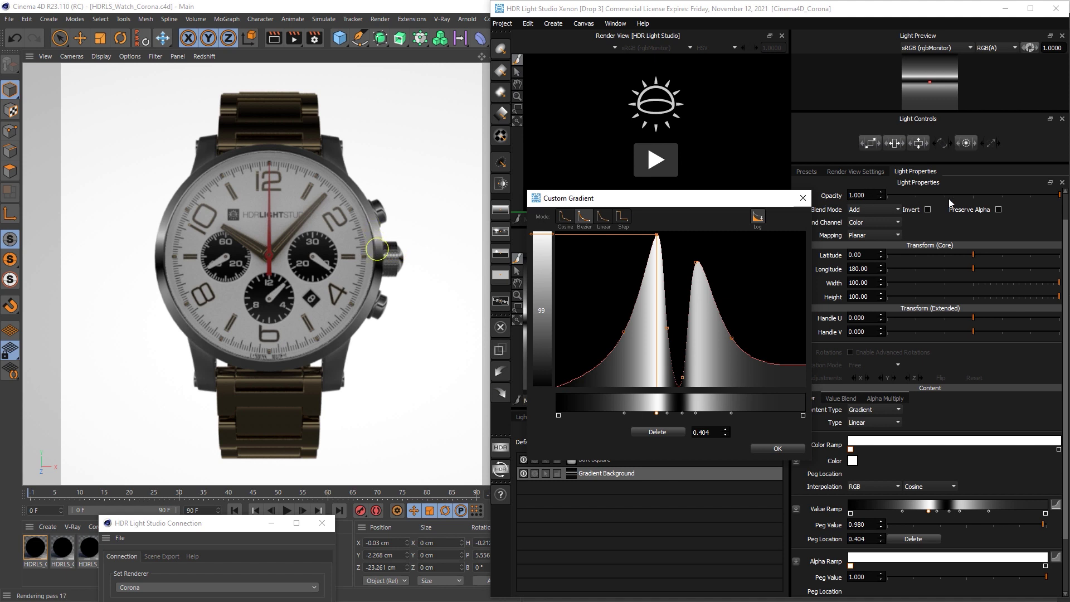
{"action": "scroll", "coordinate": [1065, 208], "scroll_direction": "up", "scroll_amount": 2}
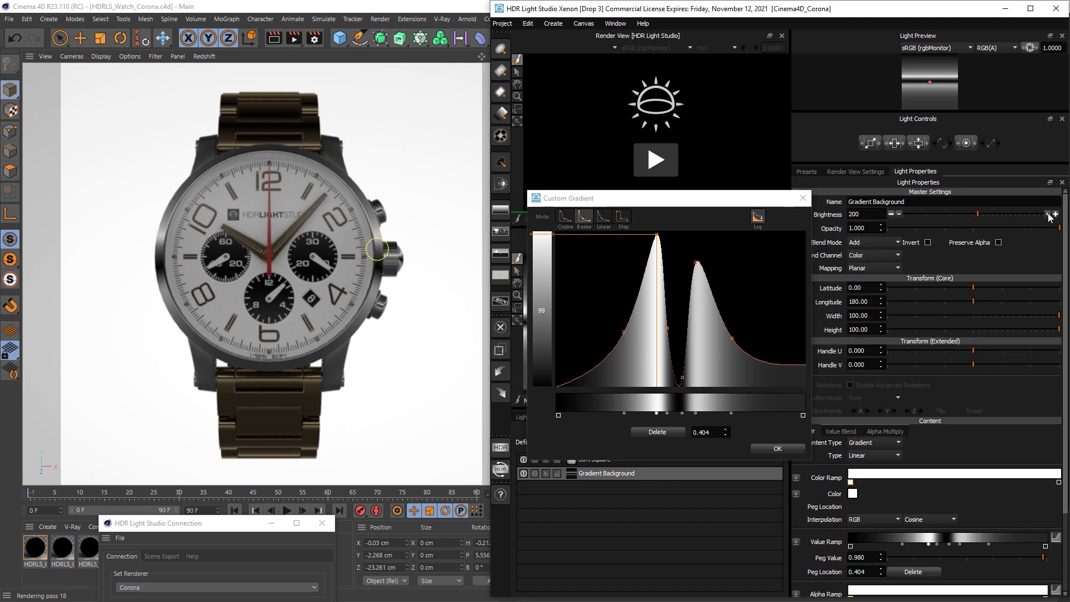
{"action": "left_click", "coordinate": [1049, 215]}
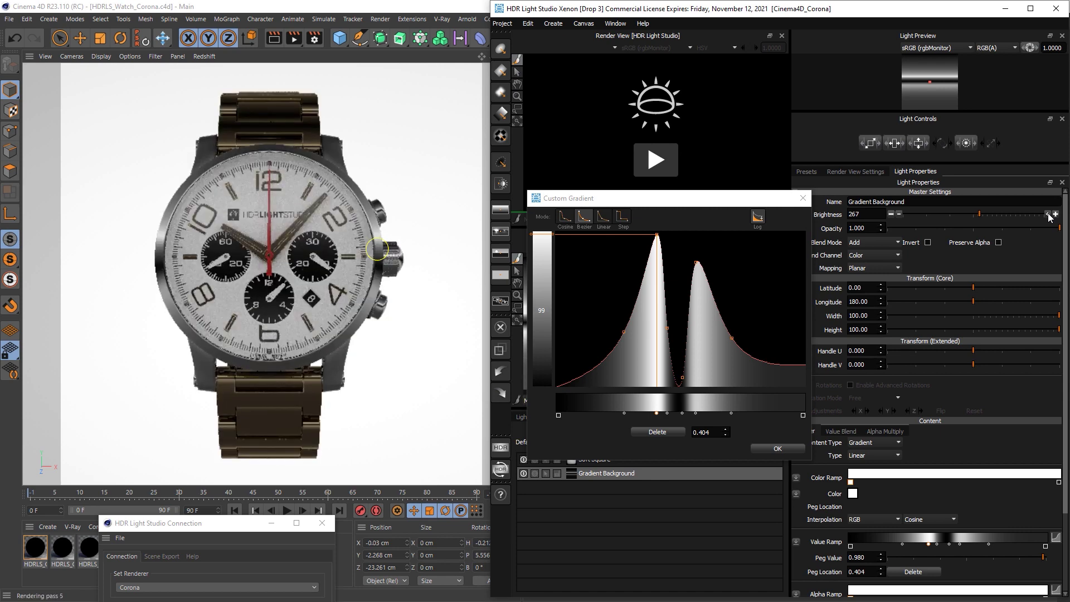
{"action": "left_click", "coordinate": [1049, 215]}
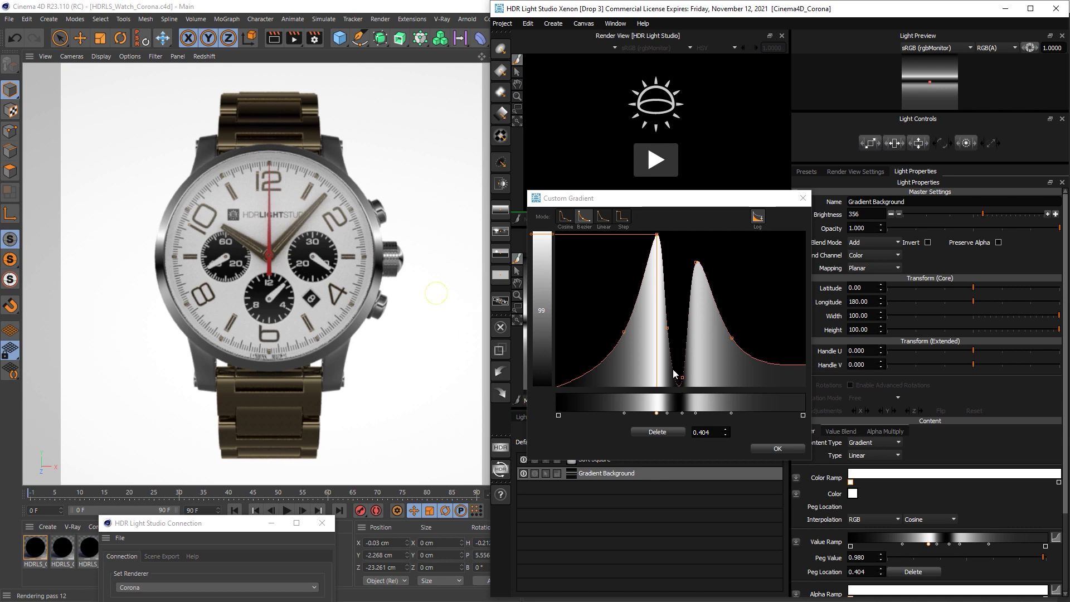
Step: Lower the gradient's dark peg to 0 and reshape the first bright band with its peak at 0.427 and falloff pegs at 0.456 and about 0.251
{"action": "left_click_drag", "start_coordinate": [674, 370], "coordinate": [682, 387]}
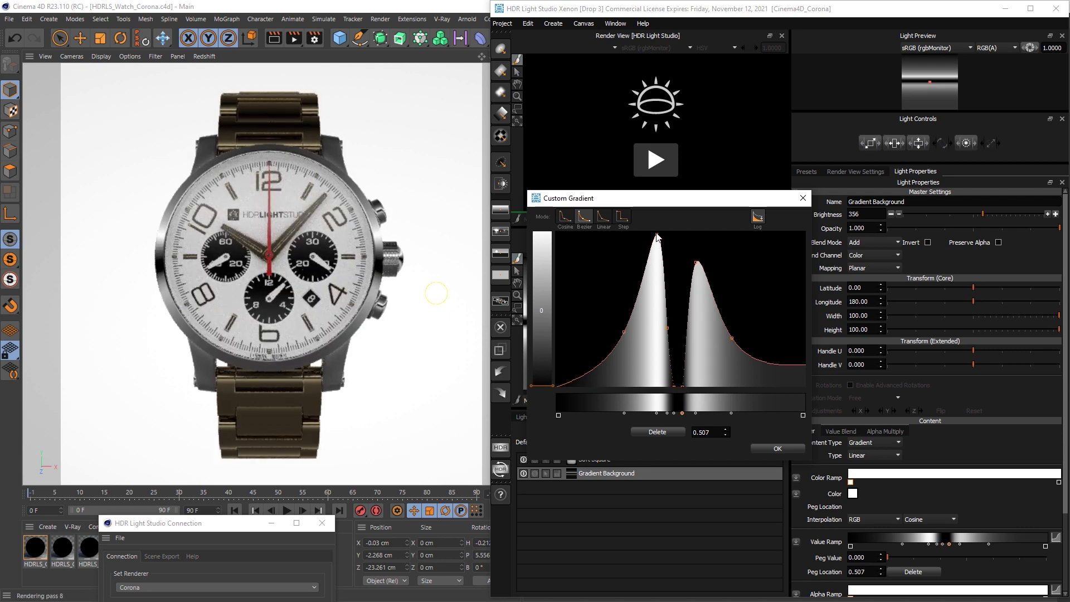
{"action": "left_click_drag", "start_coordinate": [657, 237], "coordinate": [659, 233]}
{"action": "left_click", "coordinate": [668, 328]}
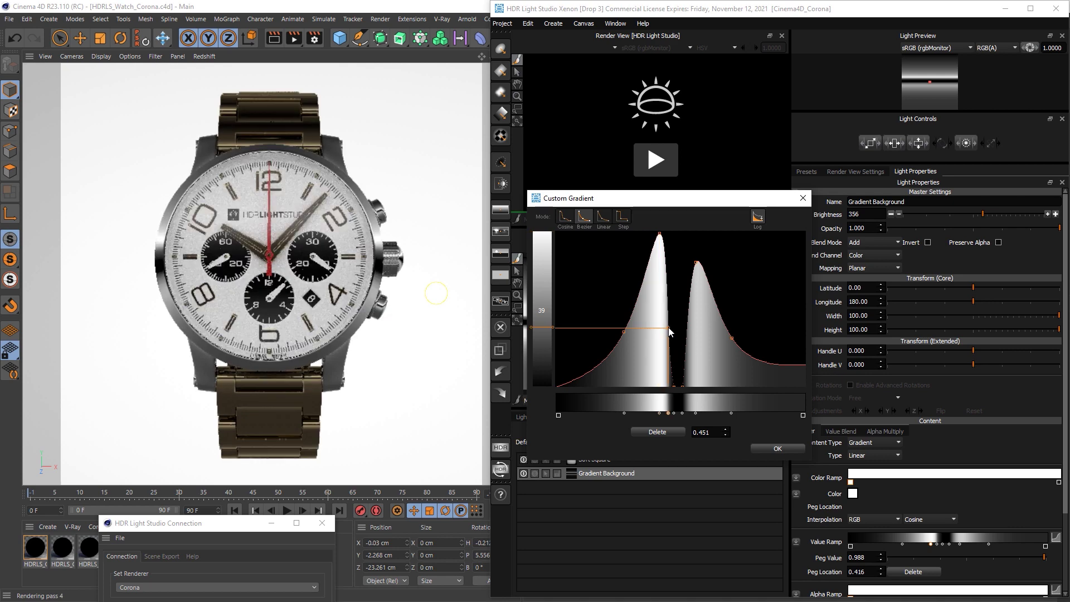
{"action": "left_click_drag", "start_coordinate": [667, 327], "coordinate": [670, 326]}
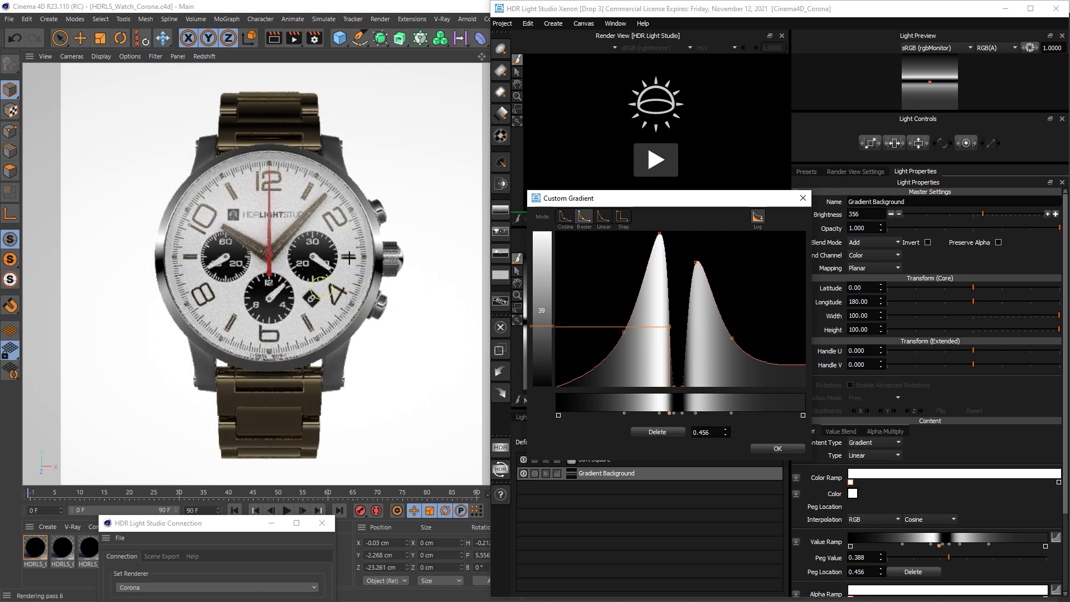
{"action": "left_click", "coordinate": [660, 234]}
{"action": "left_click_drag", "start_coordinate": [660, 235], "coordinate": [663, 236]}
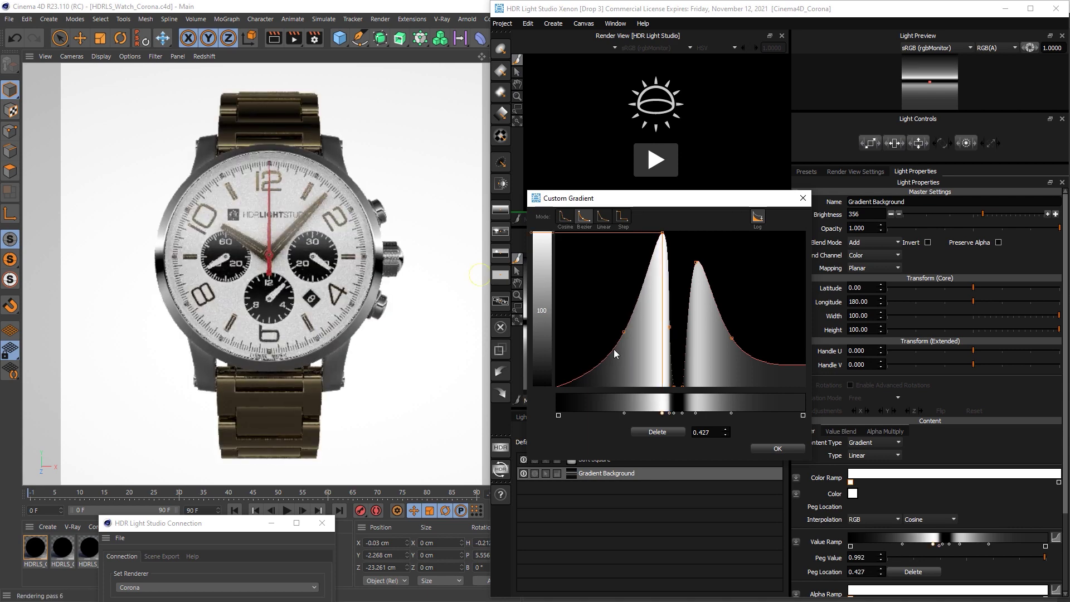
{"action": "left_click_drag", "start_coordinate": [624, 331], "coordinate": [619, 325]}
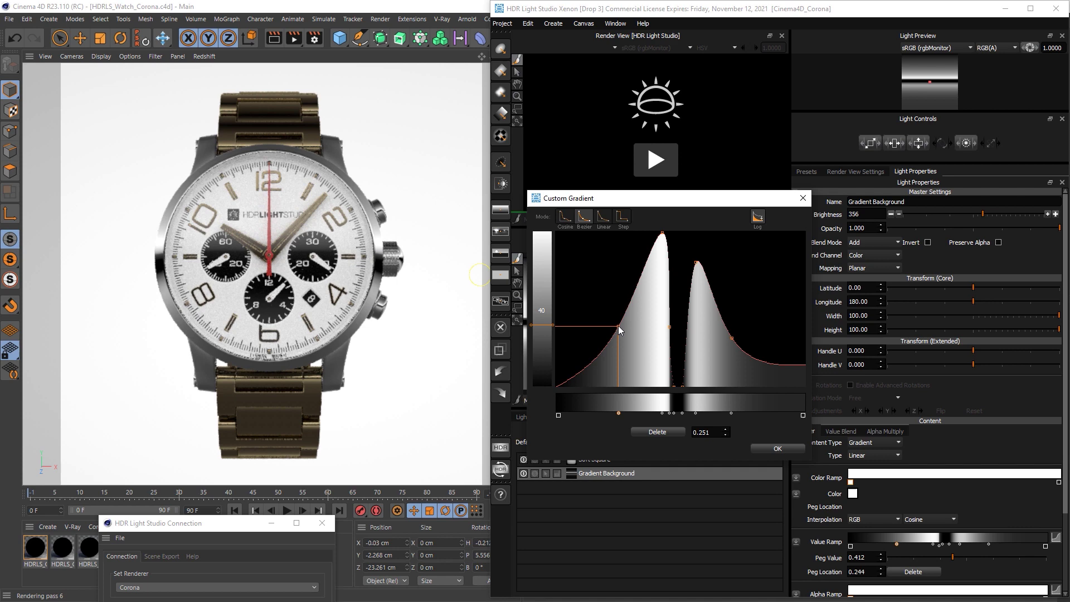
{"action": "left_click", "coordinate": [663, 234]}
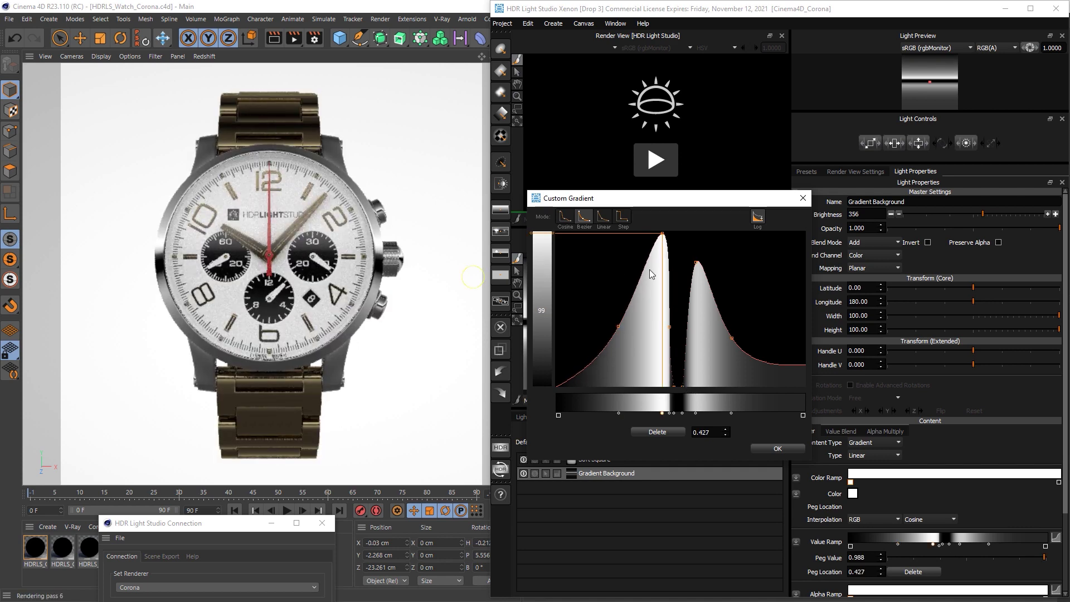
Step: Reshape the gradient's second bright band with its peak at 0.522 and shoulder peg at 0.704, and lower the end peg's value to 0.106
{"action": "left_click_drag", "start_coordinate": [697, 266], "coordinate": [687, 240]}
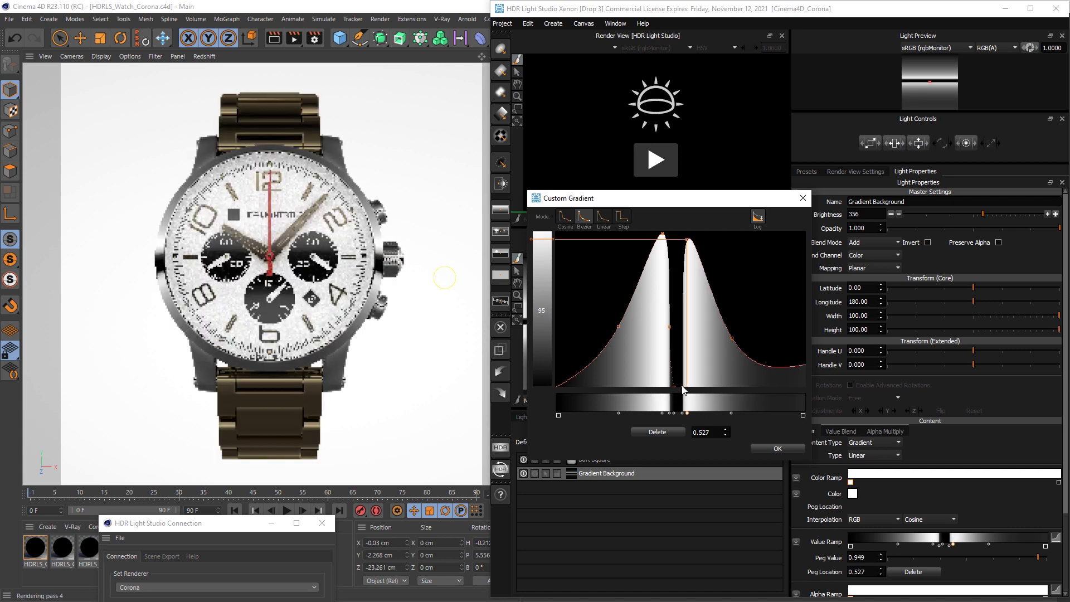
{"action": "left_click", "coordinate": [679, 386]}
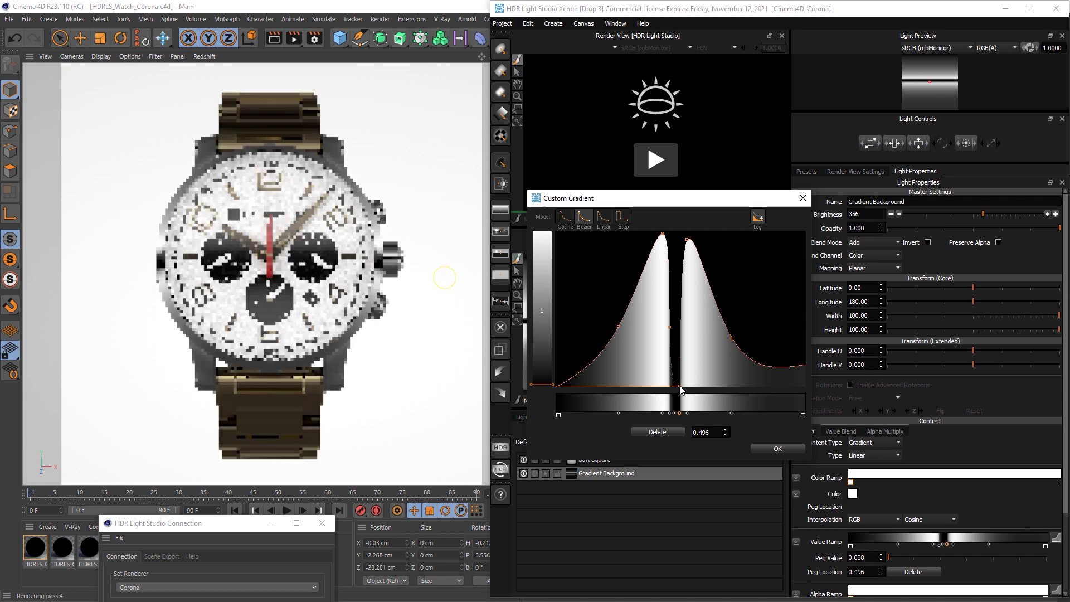
{"action": "left_click_drag", "start_coordinate": [690, 243], "coordinate": [690, 242]}
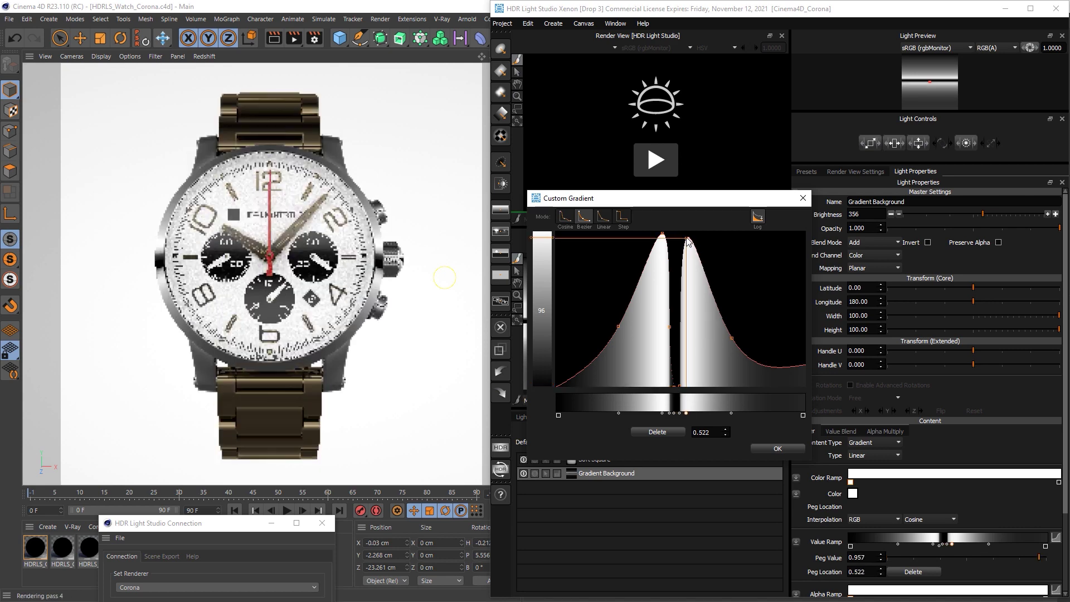
{"action": "left_click", "coordinate": [803, 416]}
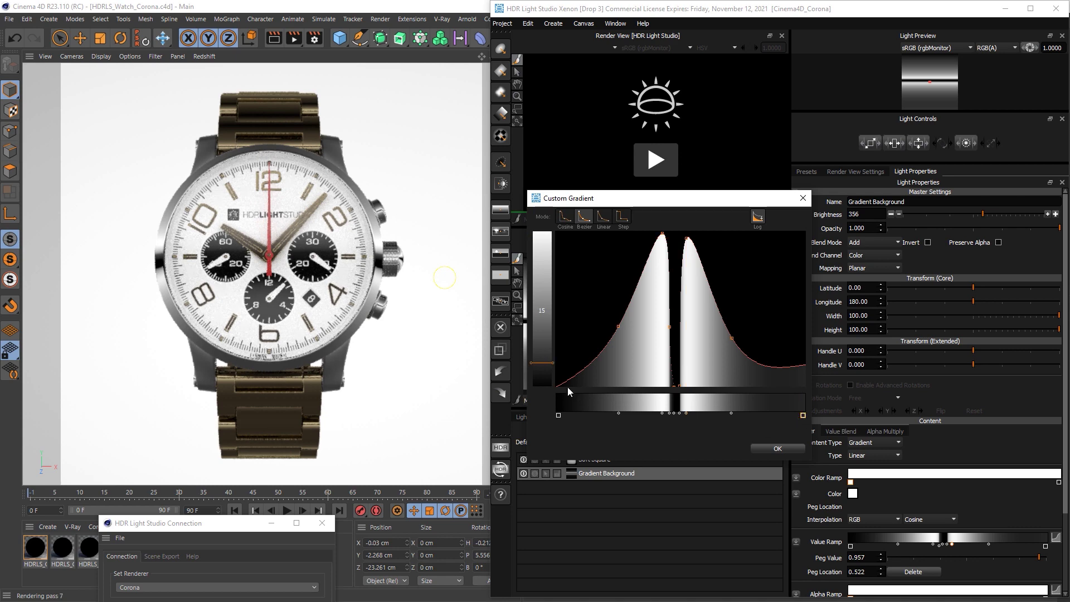
{"action": "left_click", "coordinate": [732, 338]}
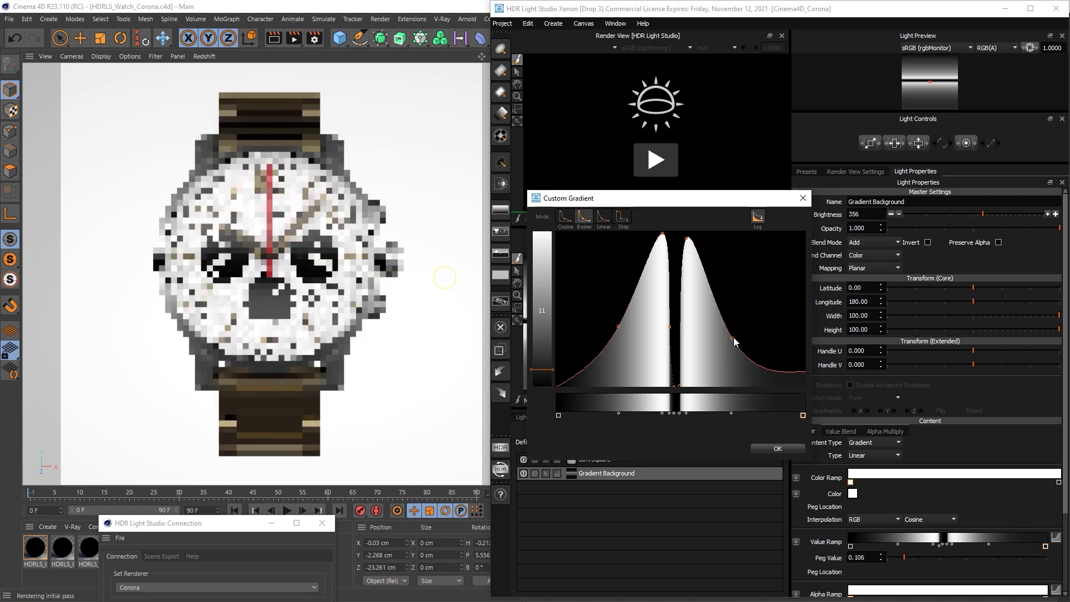
{"action": "left_click_drag", "start_coordinate": [734, 339], "coordinate": [733, 335]}
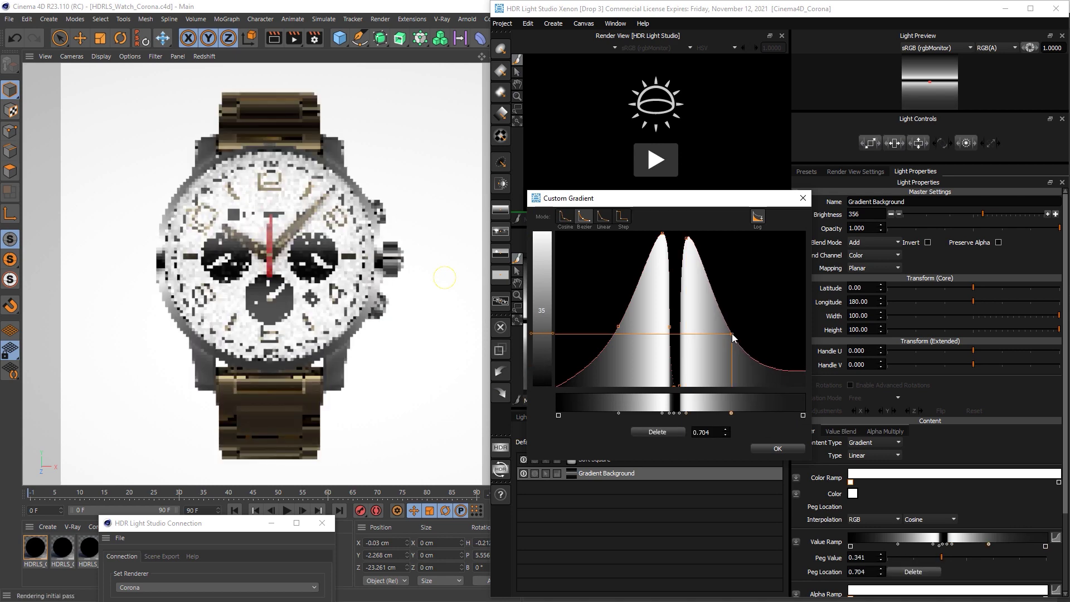
Step: Narrow the gradient's dark gap by moving the second peak to 0.511 and its inner edge peg to 0.487, and close the gradient editor
{"action": "left_click", "coordinate": [676, 386]}
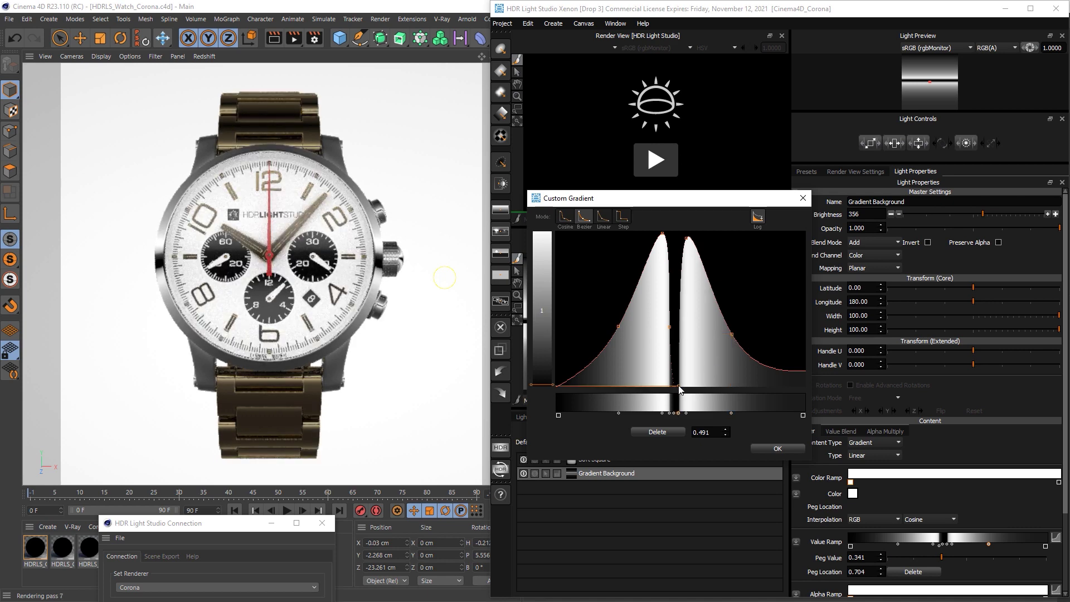
{"action": "left_click", "coordinate": [687, 241]}
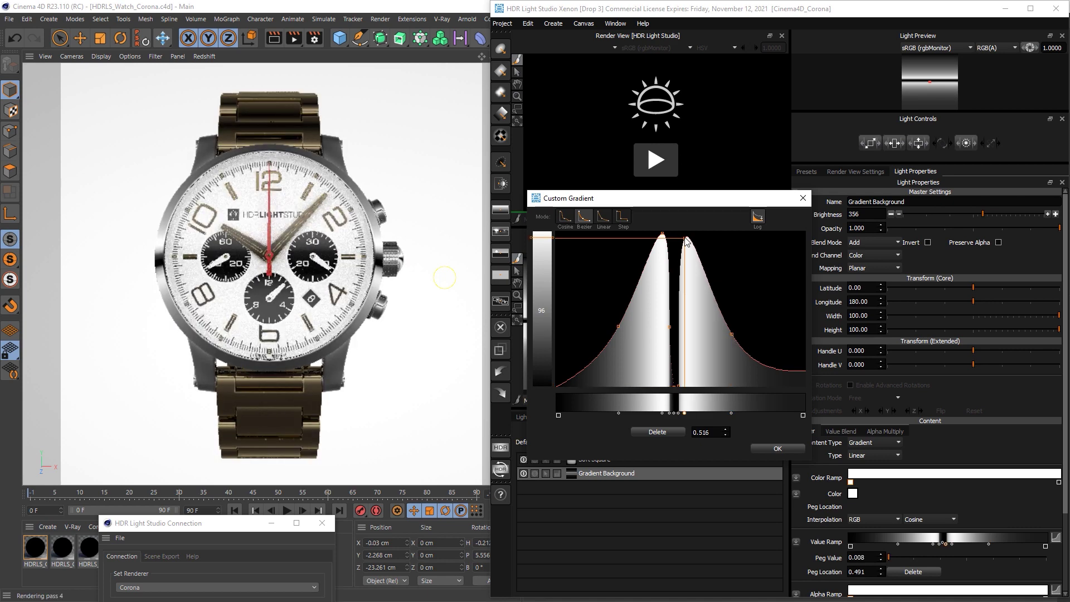
{"action": "left_click", "coordinate": [679, 323]}
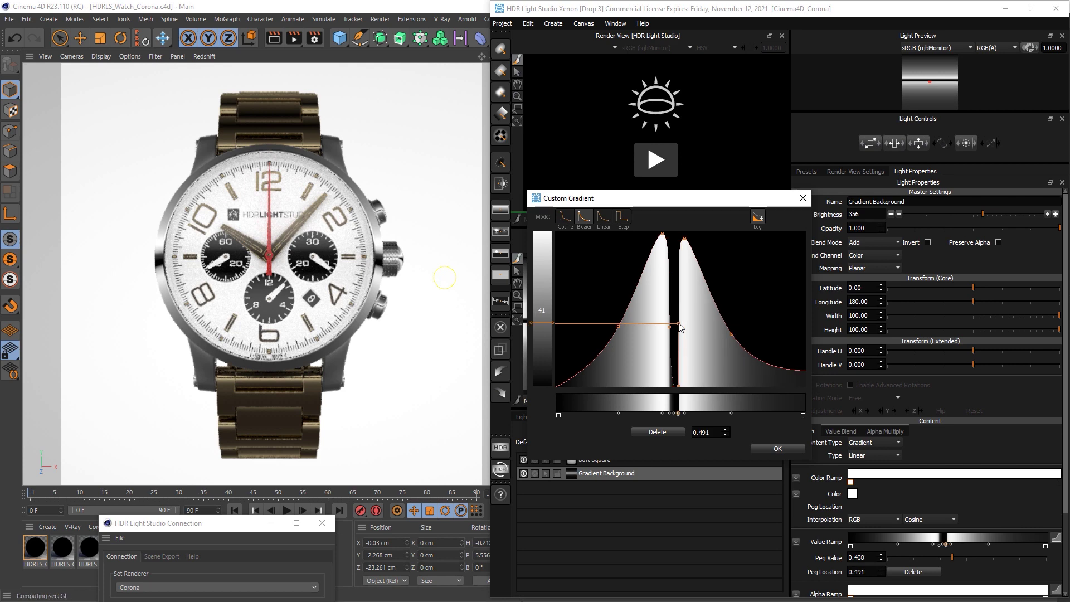
{"action": "left_click_drag", "start_coordinate": [679, 325], "coordinate": [684, 240]}
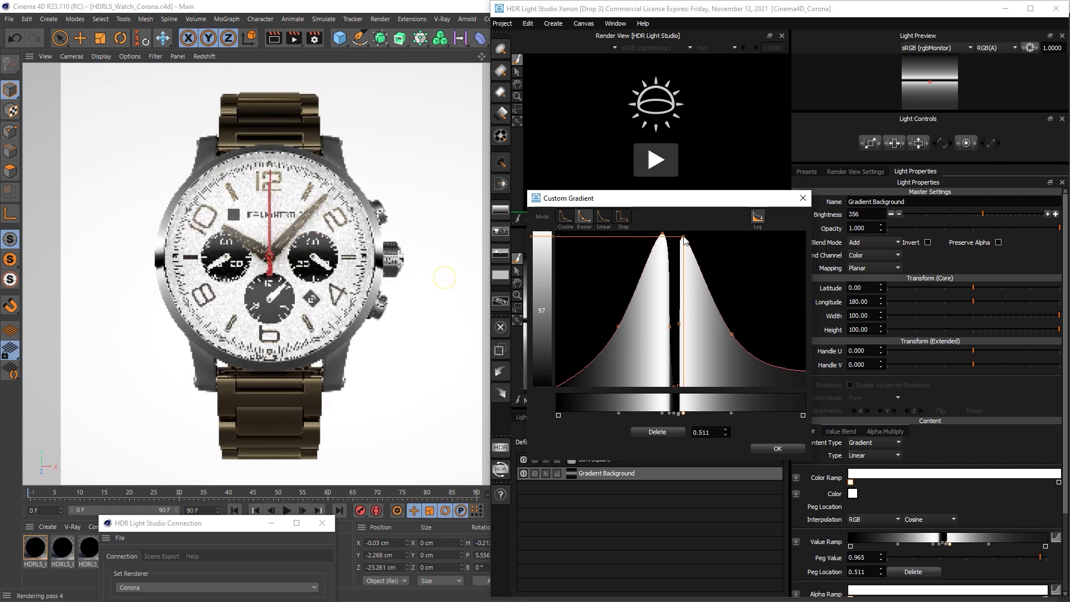
{"action": "left_click_drag", "start_coordinate": [685, 239], "coordinate": [679, 389]}
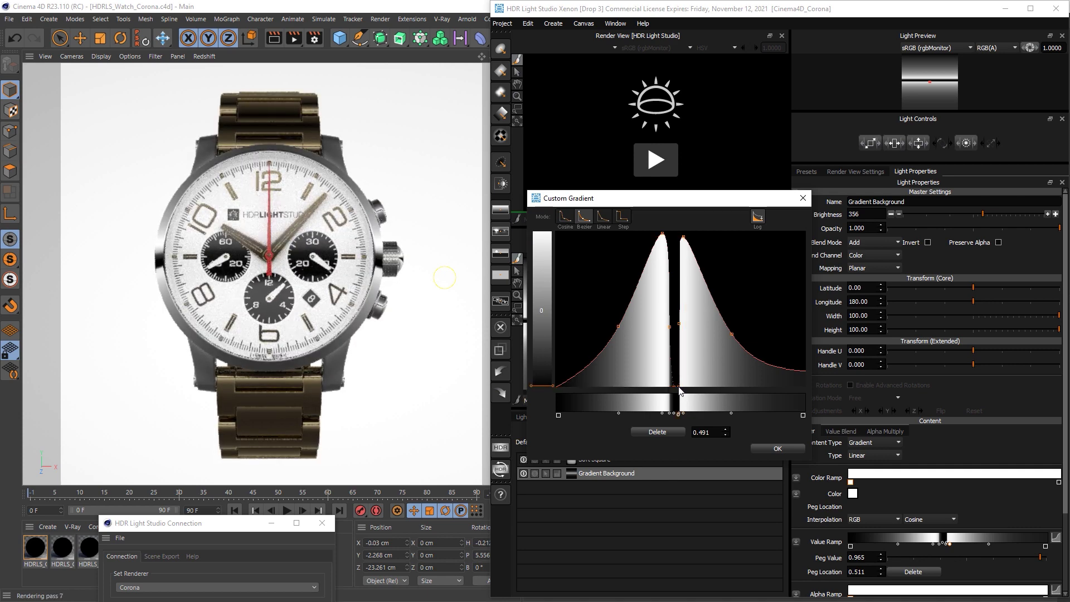
{"action": "left_click_drag", "start_coordinate": [680, 390], "coordinate": [678, 390]}
{"action": "left_click_drag", "start_coordinate": [678, 390], "coordinate": [679, 328]}
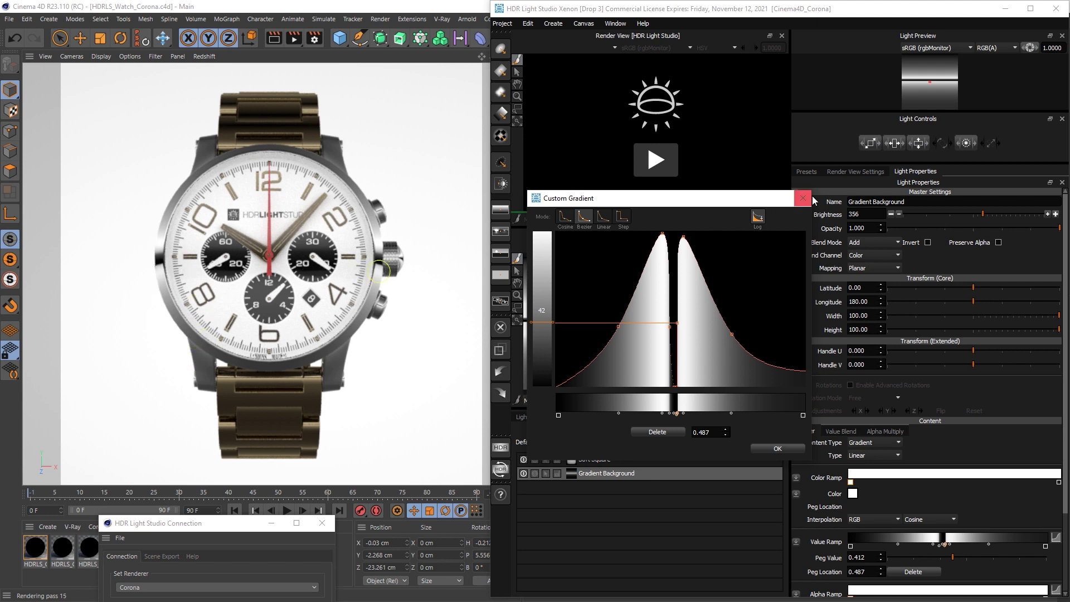
{"action": "left_click", "coordinate": [804, 198]}
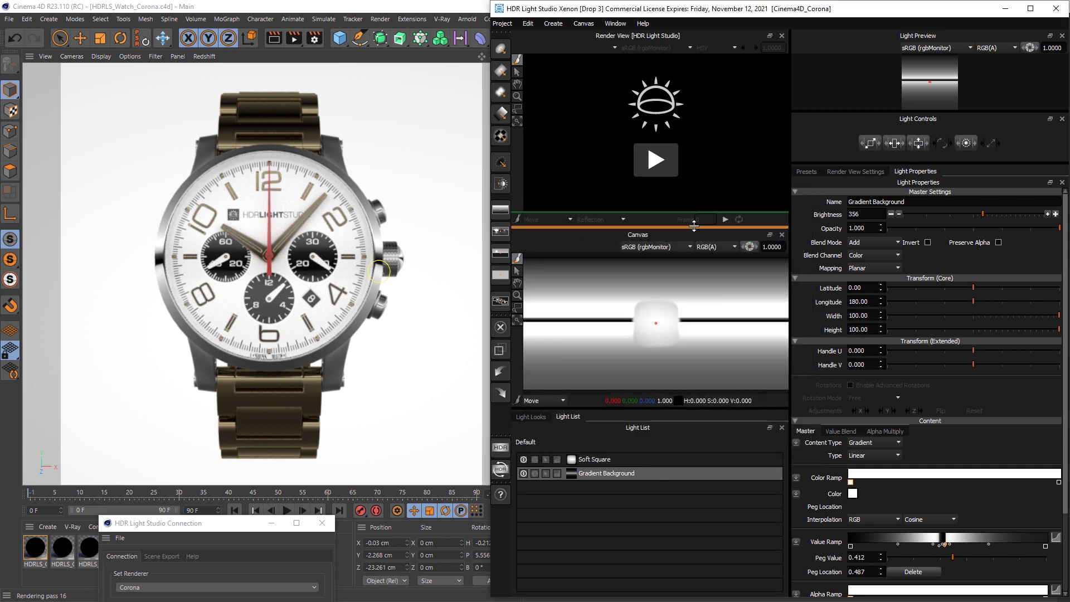
{"action": "left_click_drag", "start_coordinate": [694, 226], "coordinate": [684, 212]}
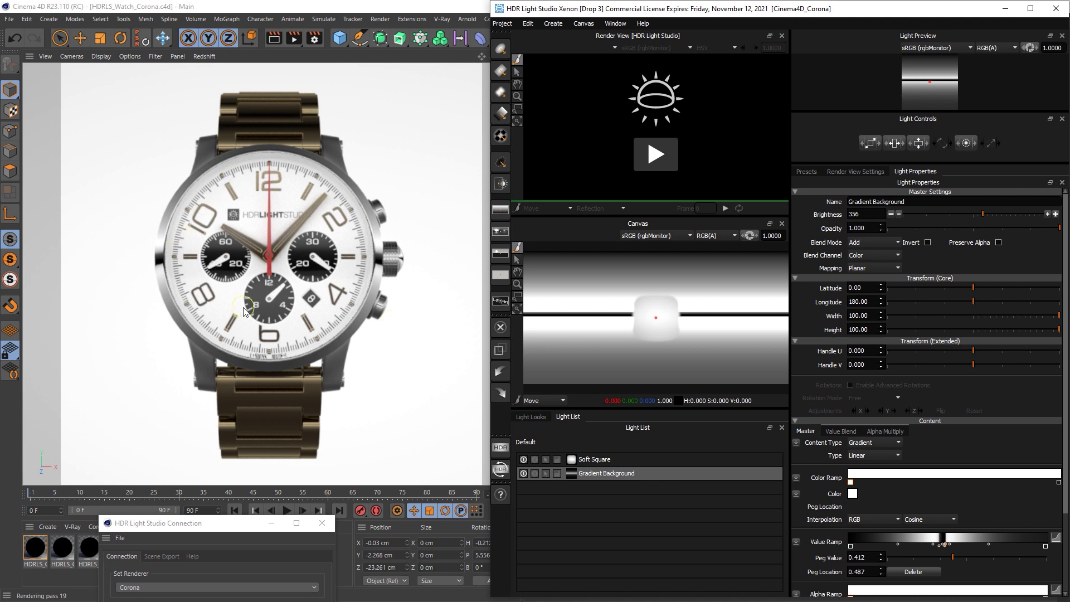
Step: Add a Round Light and position it so that it reflects at the centre of the watch dial in the render
{"action": "left_click", "coordinate": [501, 50]}
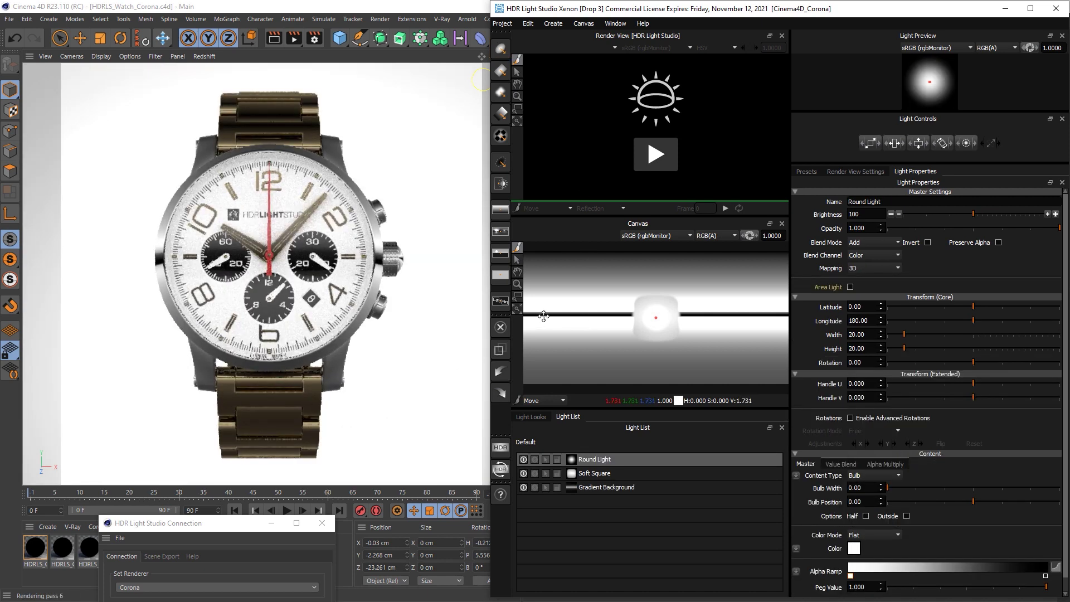
{"action": "left_click_drag", "start_coordinate": [541, 315], "coordinate": [520, 314]}
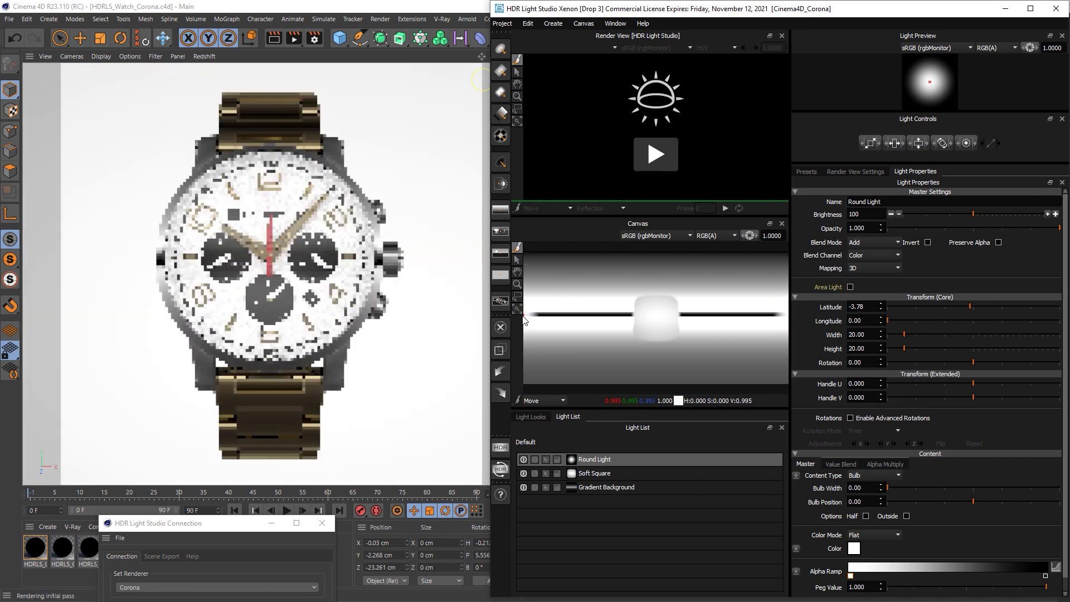
{"action": "left_click", "coordinate": [269, 255]}
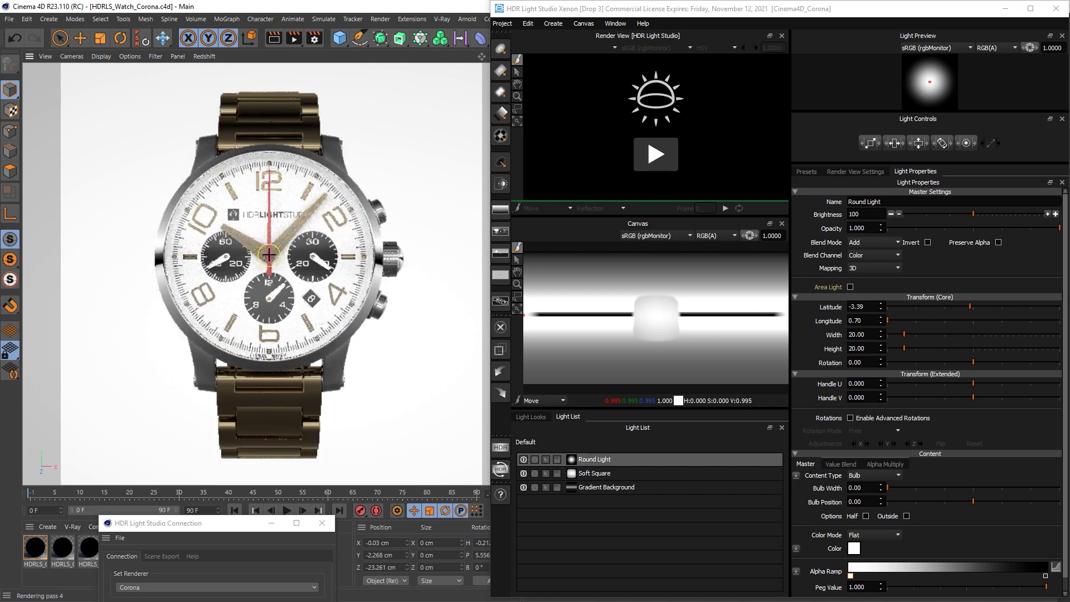
{"action": "left_click", "coordinate": [267, 253]}
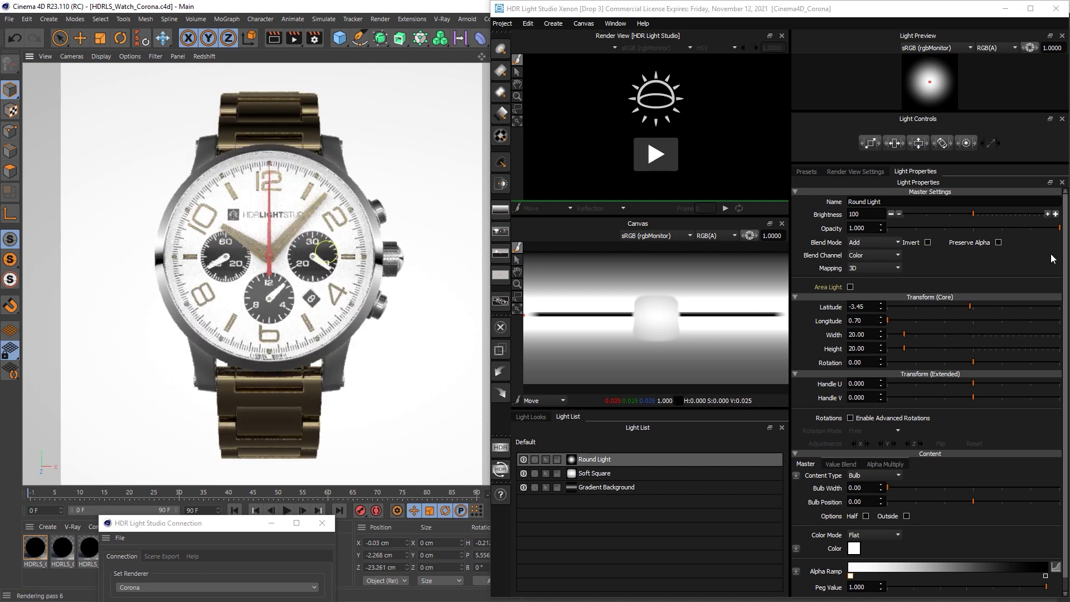
Step: Set the Round Light's brightness to 0 and blend mode to Over, and enlarge it to 44 in width and height
{"action": "left_click", "coordinate": [920, 215]}
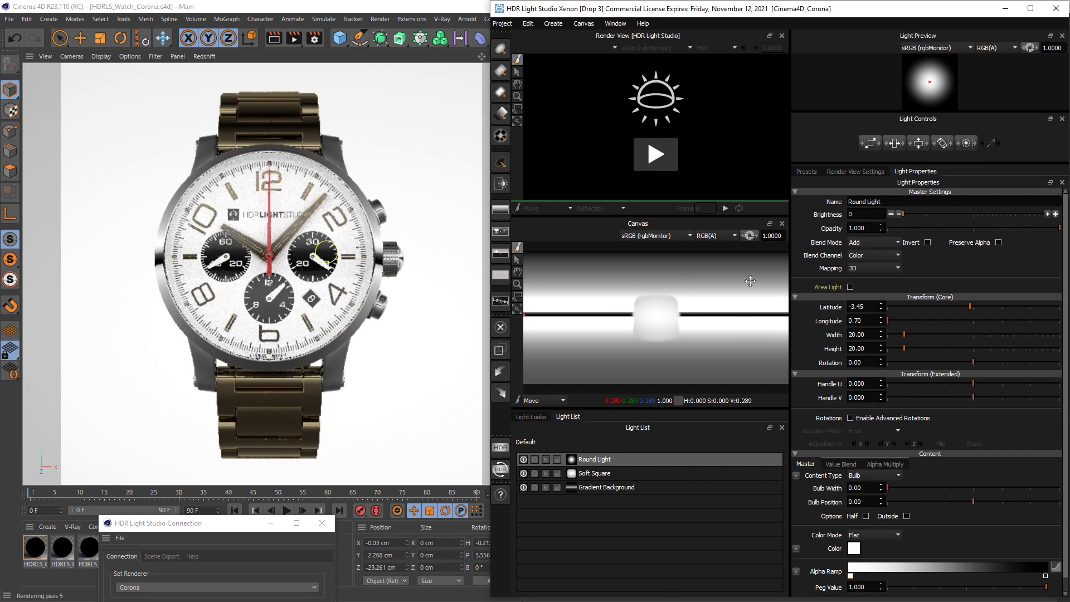
{"action": "left_click", "coordinate": [864, 241]}
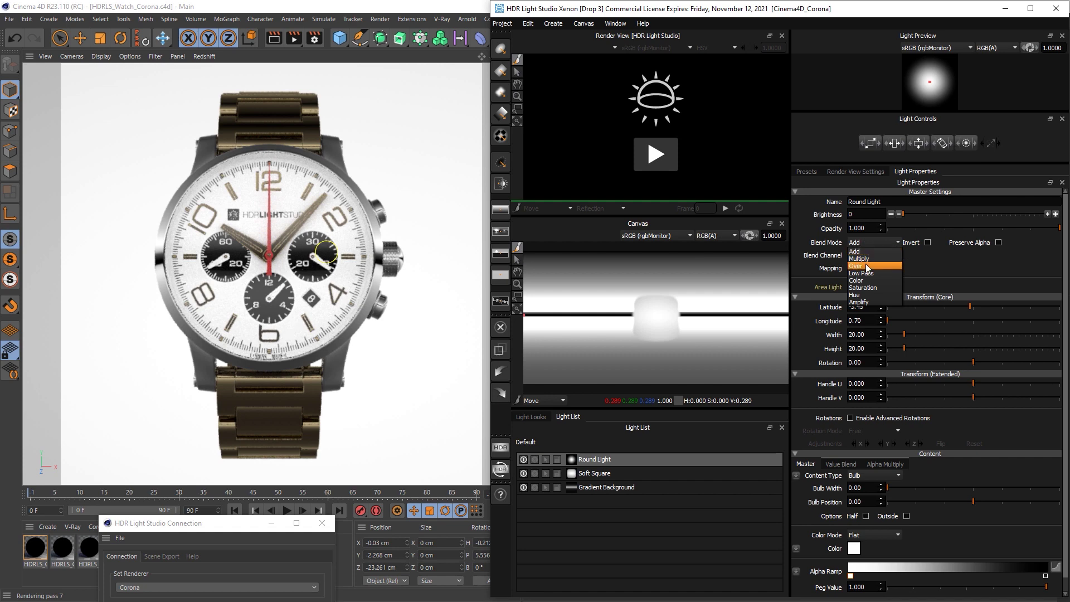
{"action": "left_click", "coordinate": [865, 263]}
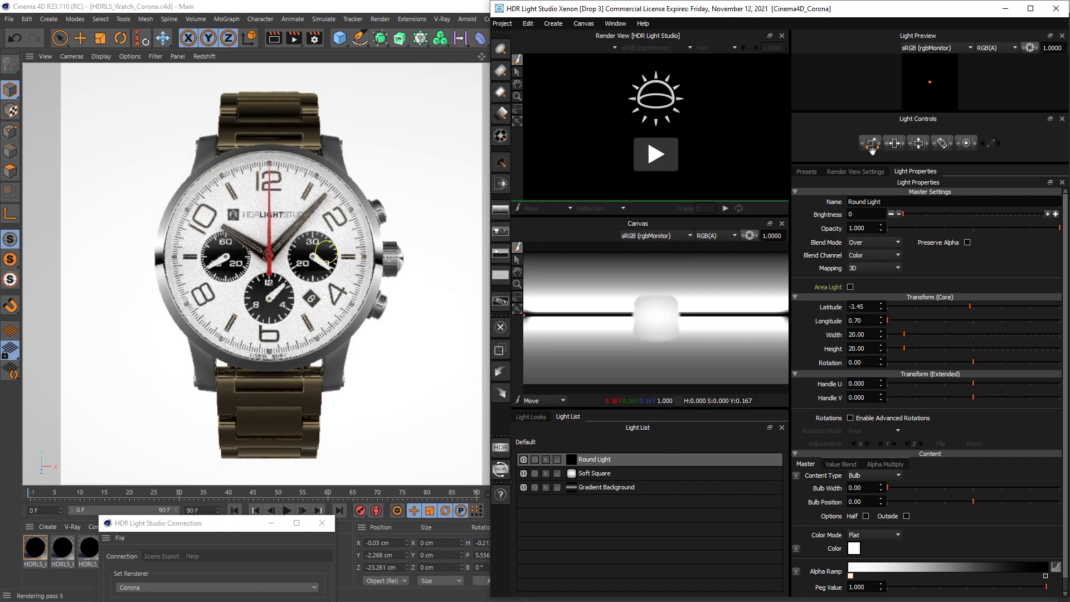
{"action": "left_click_drag", "start_coordinate": [870, 144], "coordinate": [897, 145]}
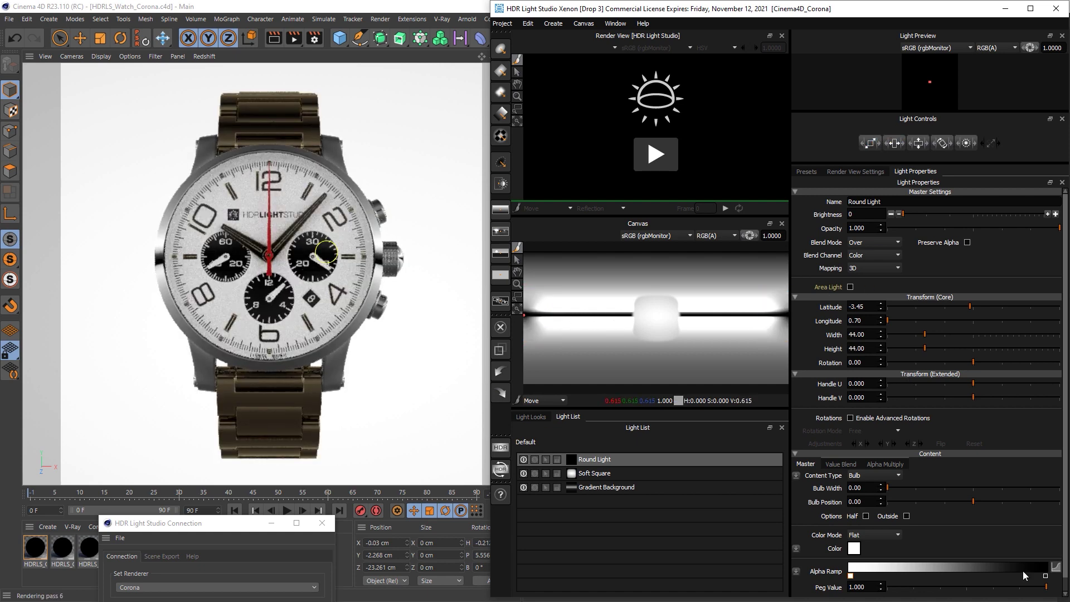
Step: Set the Round Light's brightness to 100
{"action": "scroll", "coordinate": [1064, 564], "scroll_direction": "down", "scroll_amount": 1}
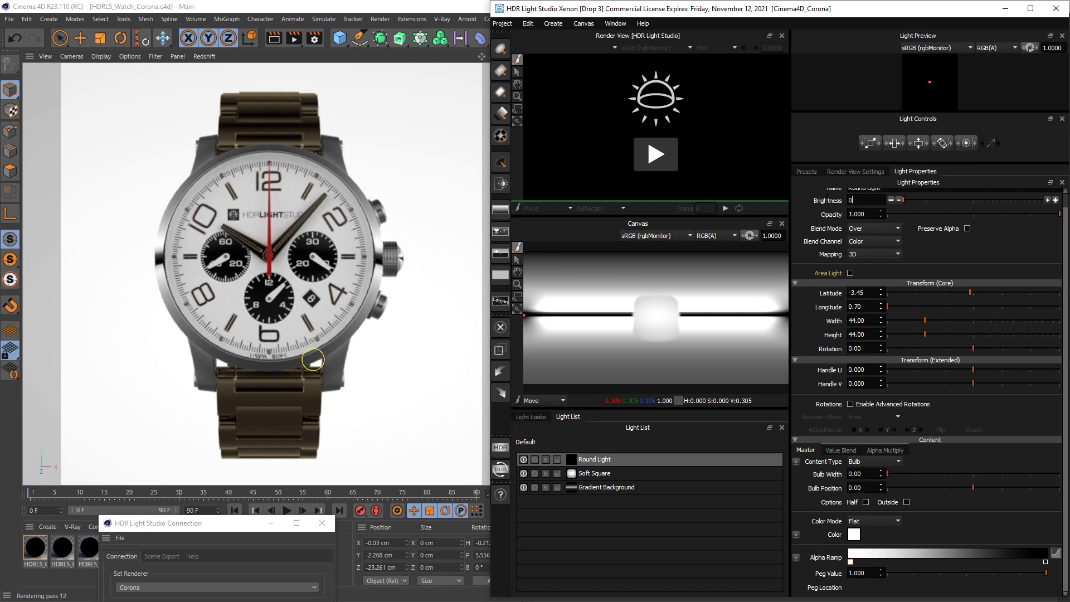
{"action": "type", "text": "100"}
{"action": "key", "text": "Return"}
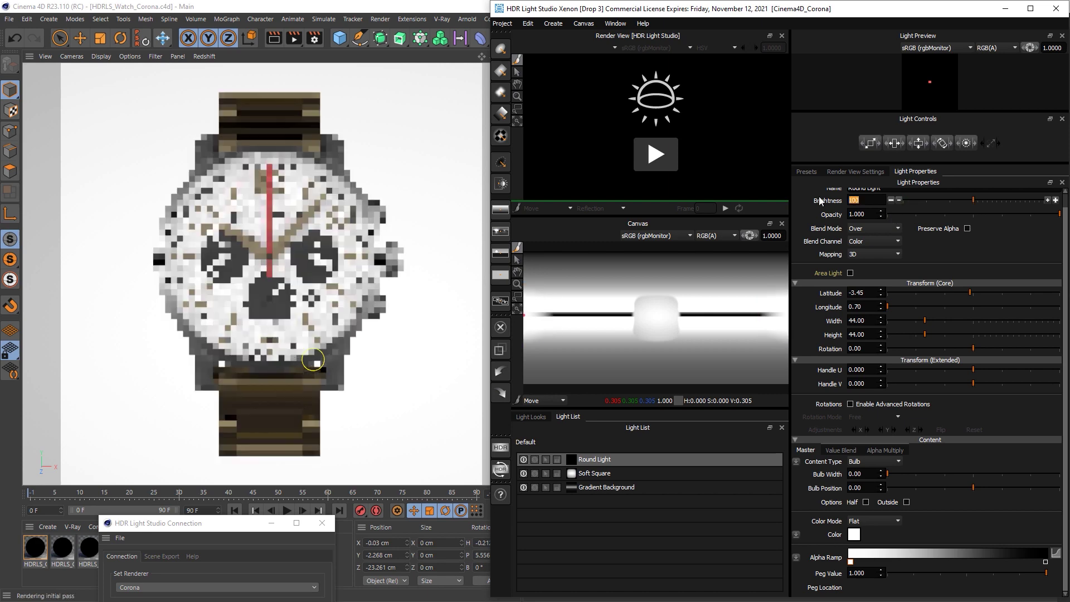
Step: Set the Round Light's color to pure red and solo it in the light list
{"action": "left_click", "coordinate": [853, 536]}
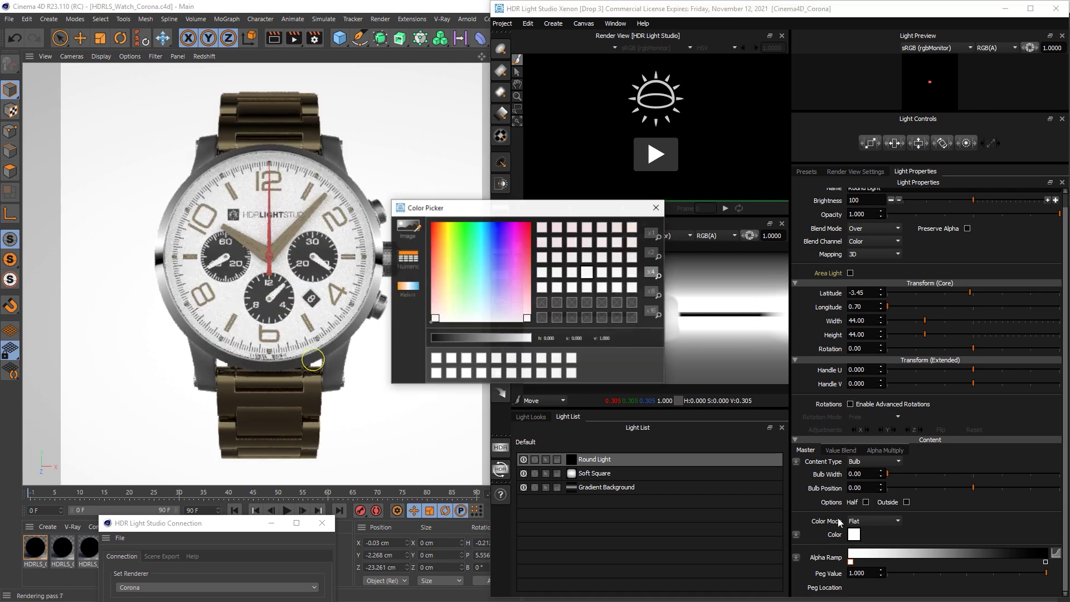
{"action": "left_click", "coordinate": [529, 226]}
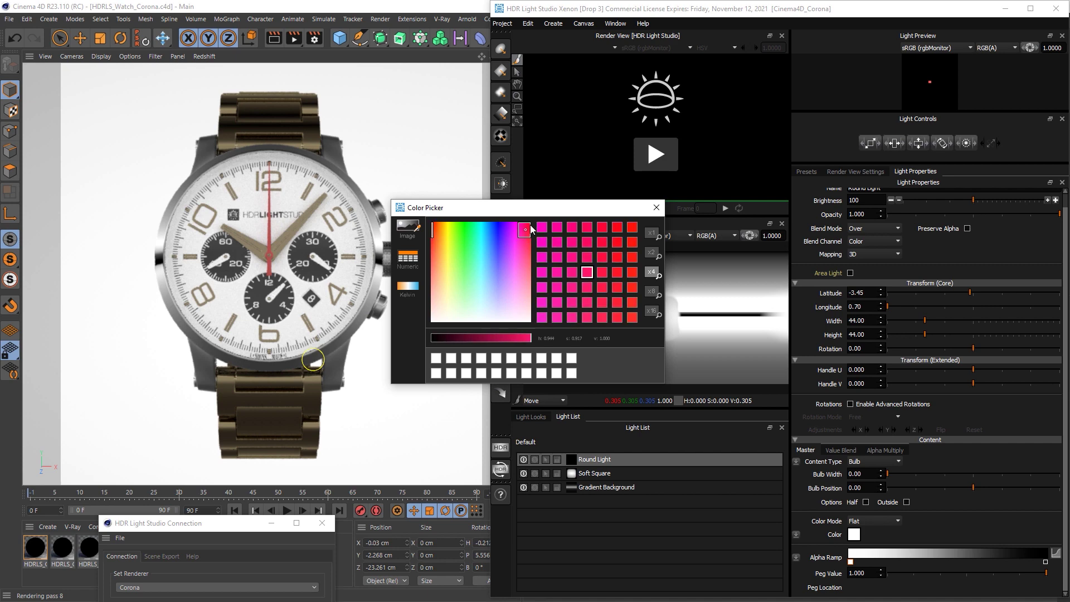
{"action": "left_click", "coordinate": [656, 207]}
{"action": "left_click", "coordinate": [535, 460]}
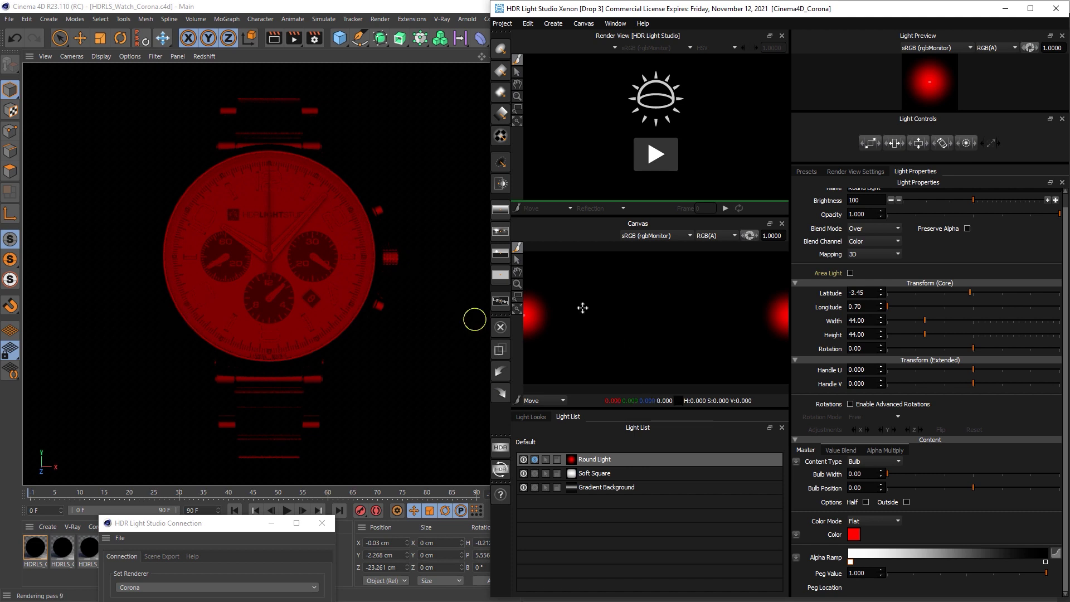
Step: Harden the Round Light's edge with an alpha ramp peg of value 1.000 at location 0.856, and resize the light to 31 in width and height
{"action": "left_click", "coordinate": [1022, 562]}
{"action": "mouse_move", "coordinate": [1020, 572]}
{"action": "left_mouse_down"}
{"action": "mouse_move", "coordinate": [1047, 573]}
{"action": "mouse_move", "coordinate": [1021, 560]}
{"action": "left_mouse_up"}
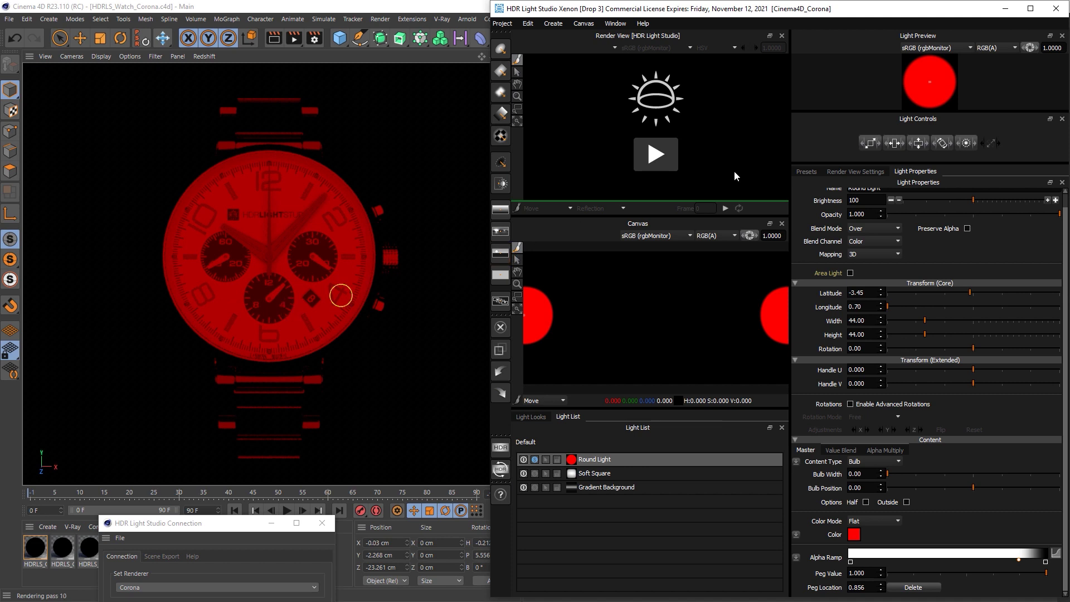
{"action": "mouse_move", "coordinate": [870, 143]}
{"action": "left_mouse_down"}
{"action": "mouse_move", "coordinate": [825, 145]}
{"action": "mouse_move", "coordinate": [881, 145]}
{"action": "left_mouse_up"}
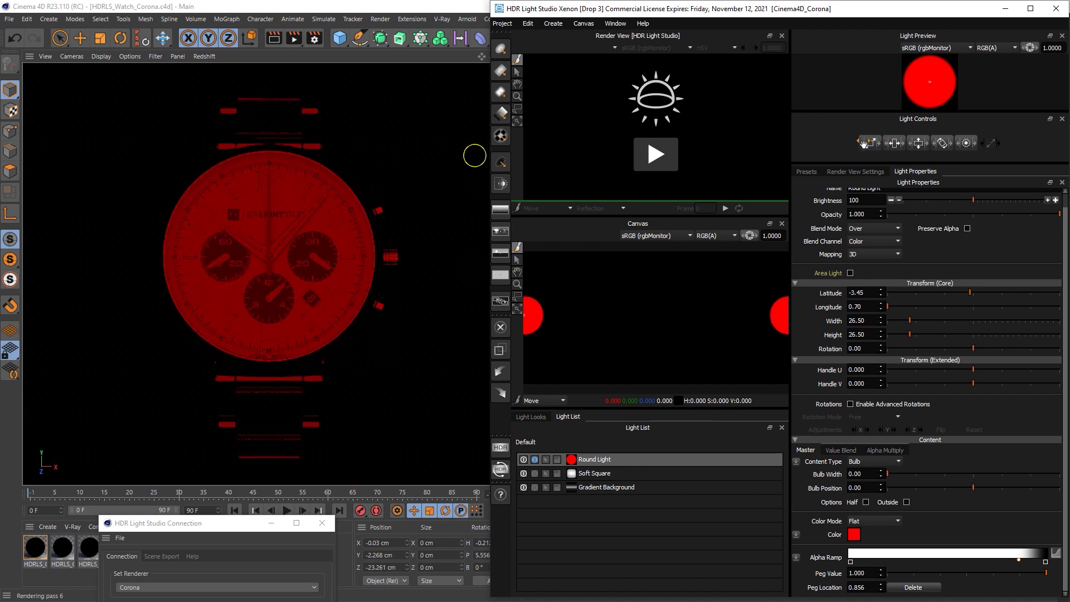
{"action": "left_click_drag", "start_coordinate": [871, 146], "coordinate": [877, 146]}
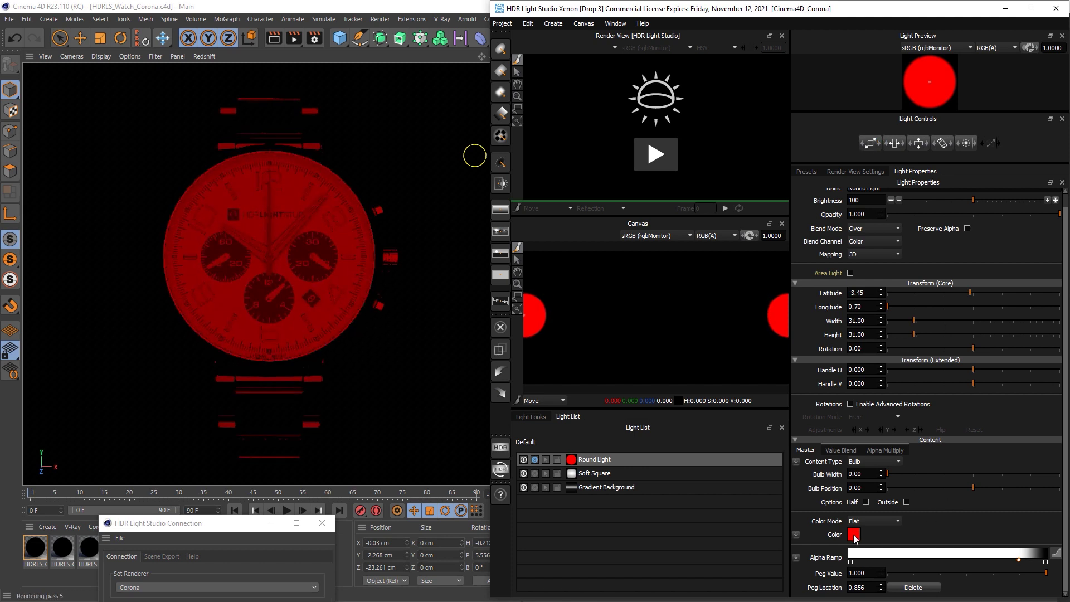
Step: Set the red Round Light's brightness to 0 and turn off its solo mode
{"action": "left_click", "coordinate": [838, 205]}
{"action": "type", "text": "0"}
{"action": "key", "text": "Return"}
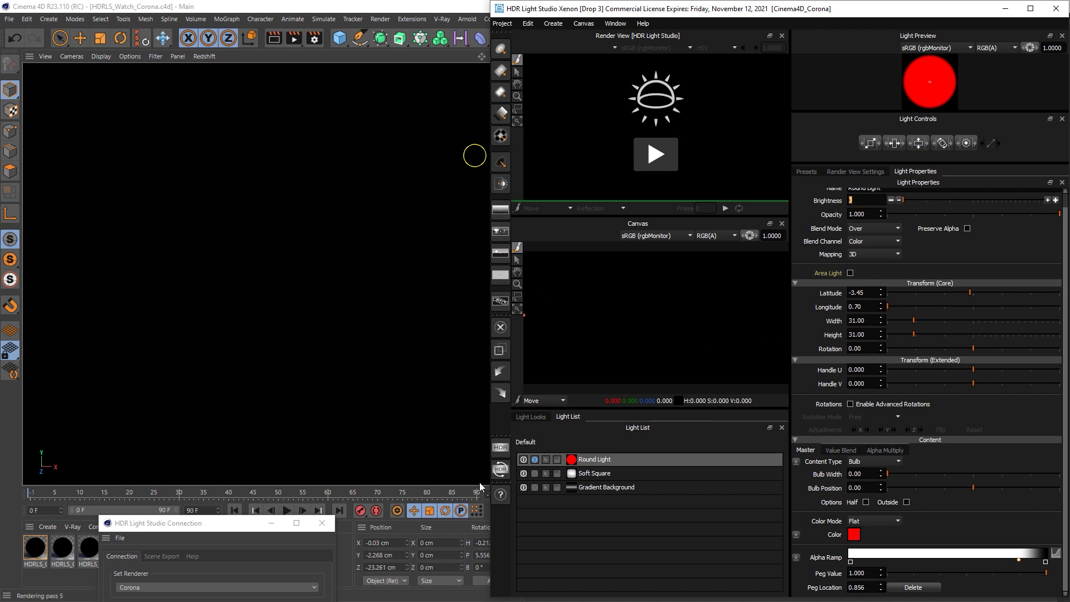
{"action": "left_click", "coordinate": [534, 460]}
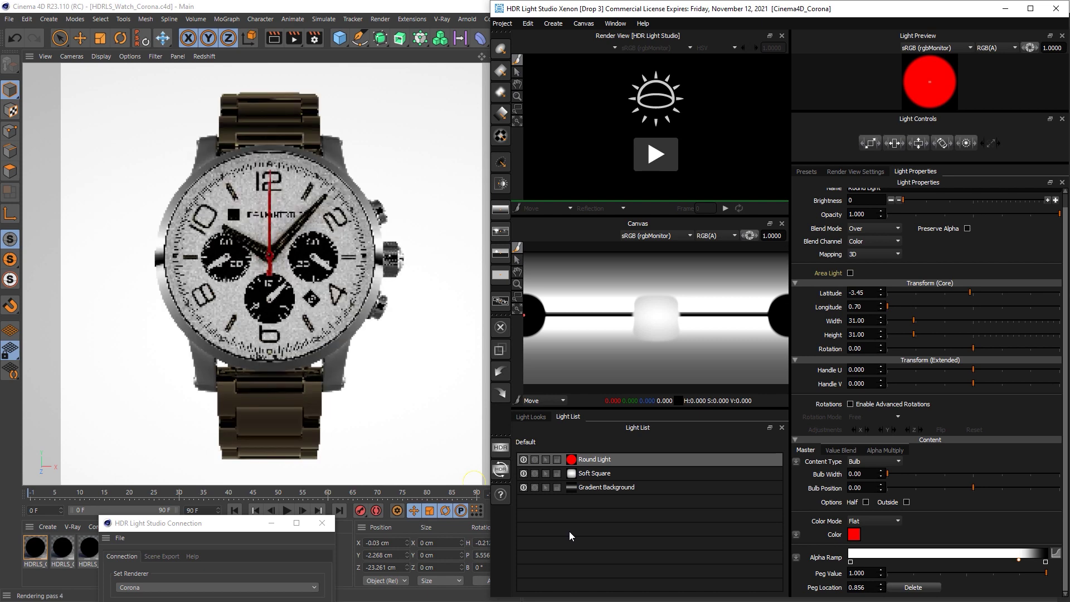
Step: Compare the dial render with the red Round Light off and on, and study the dials in the reference watch photos
{"action": "left_click", "coordinate": [523, 460]}
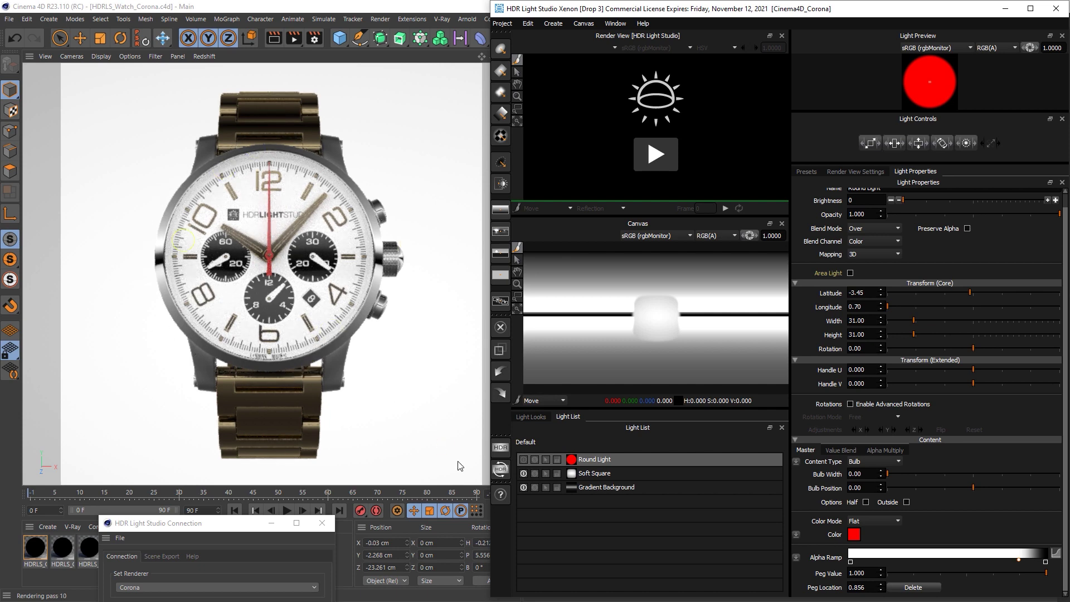
{"action": "left_click", "coordinate": [524, 460]}
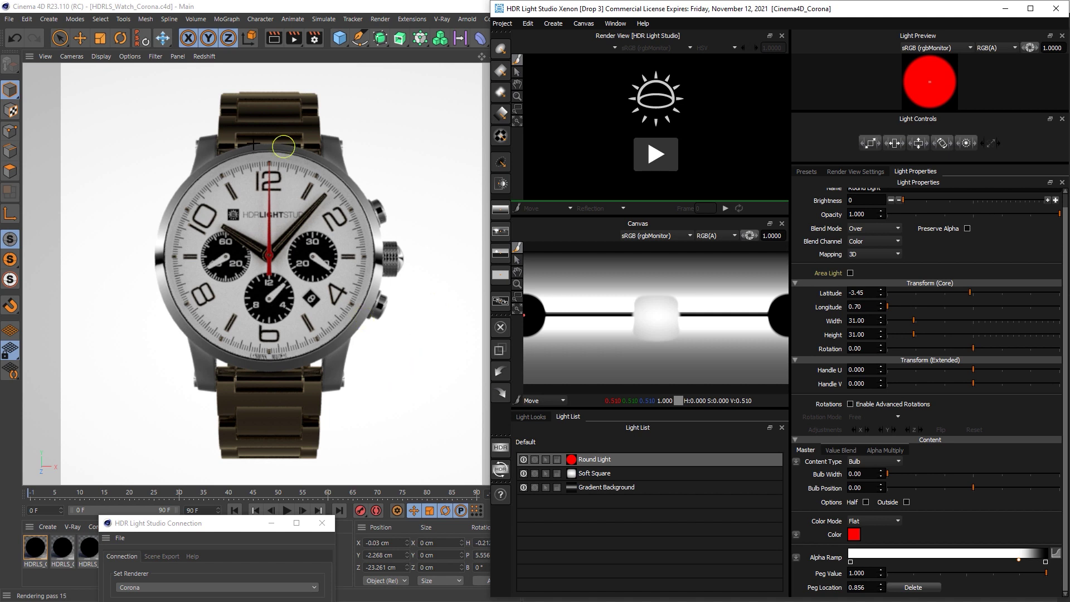
{"action": "key", "text": "alt+Tab"}
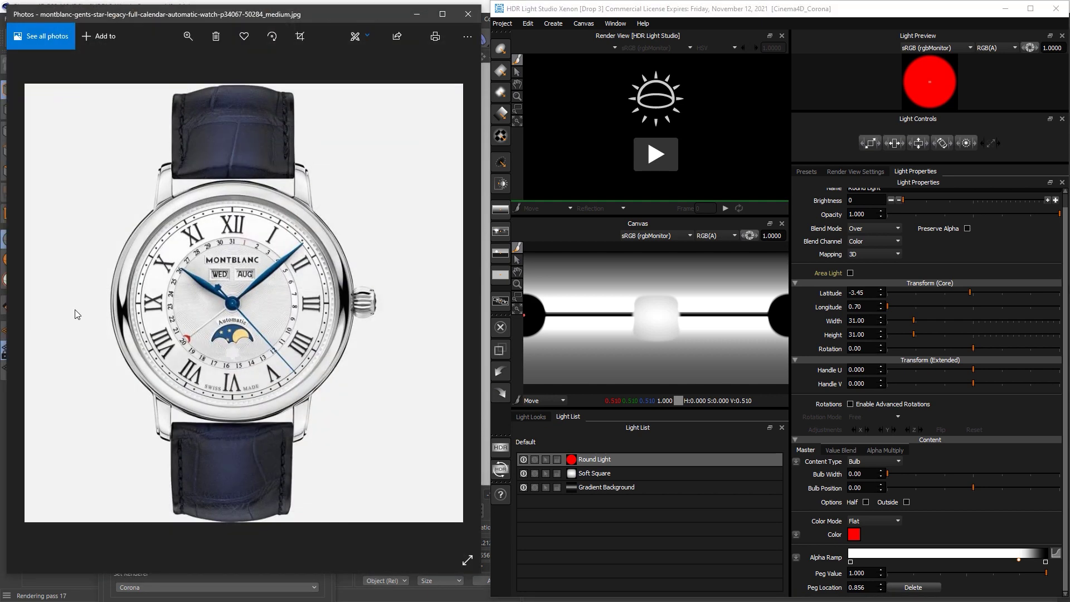
{"action": "left_click", "coordinate": [32, 306]}
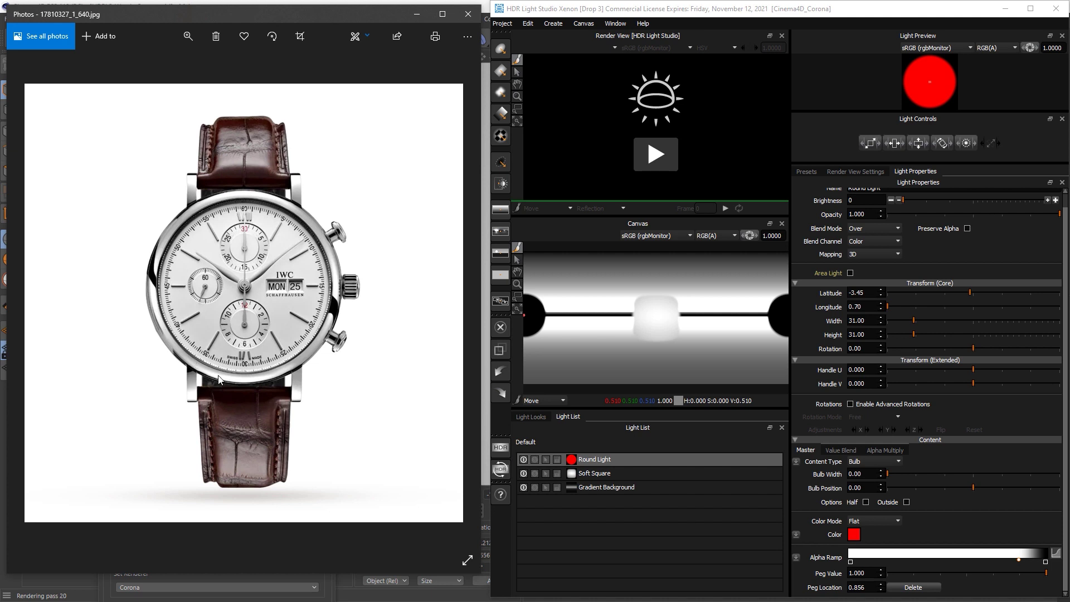
{"action": "left_click", "coordinate": [417, 15]}
Step: Add a Round Light reflecting on the watch case above the 12, with brightness 267 and width and height 33
{"action": "left_click", "coordinate": [499, 49]}
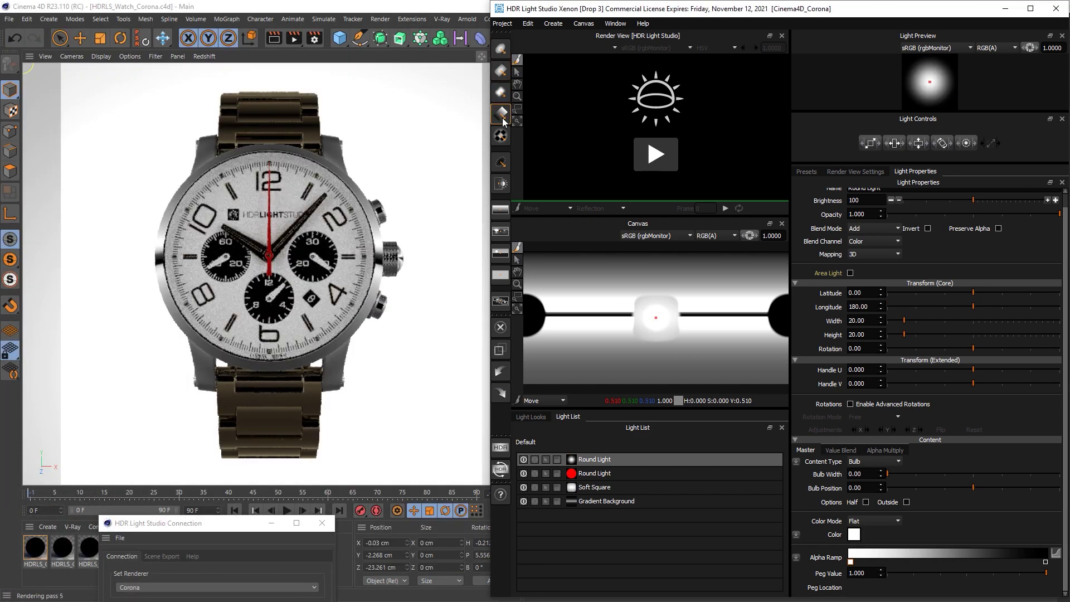
{"action": "left_click", "coordinate": [270, 146]}
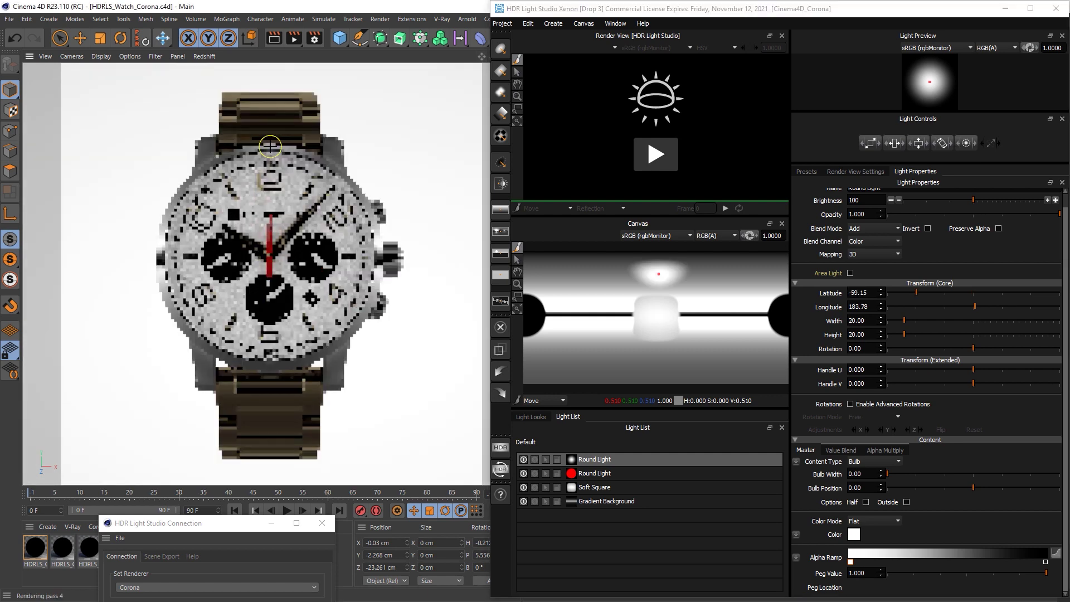
{"action": "left_click", "coordinate": [1057, 202]}
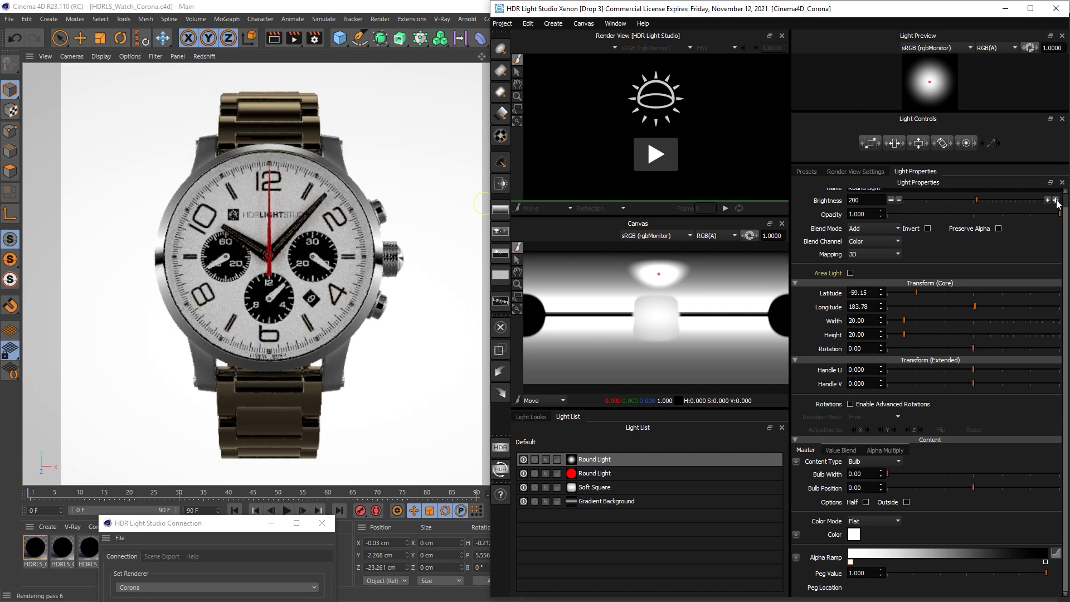
{"action": "left_click", "coordinate": [1057, 202]}
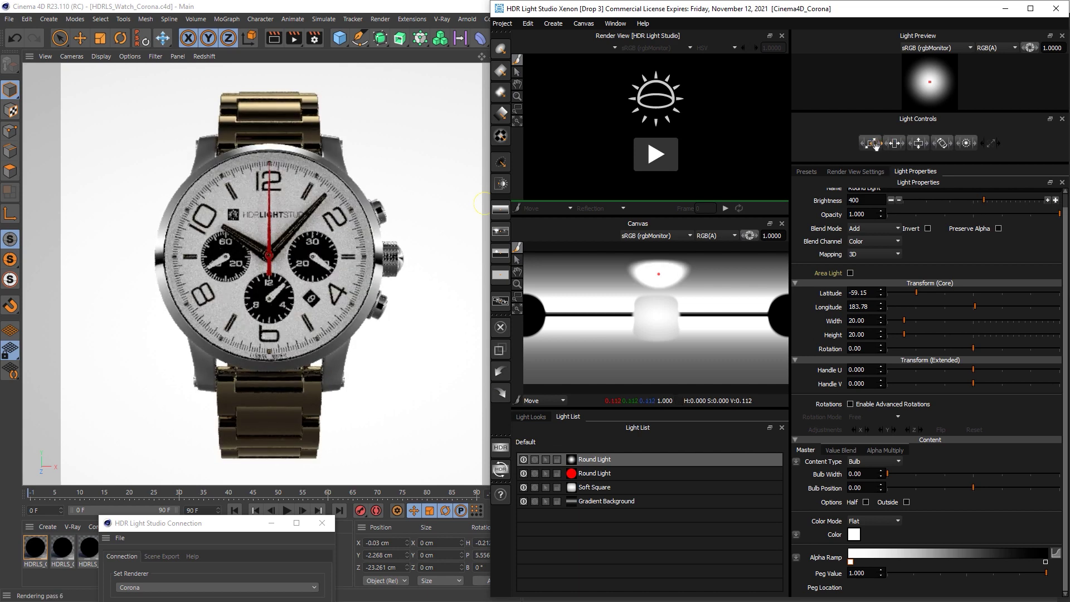
{"action": "mouse_move", "coordinate": [876, 146]}
{"action": "left_mouse_down"}
{"action": "mouse_move", "coordinate": [890, 146]}
{"action": "mouse_move", "coordinate": [881, 144]}
{"action": "left_mouse_up"}
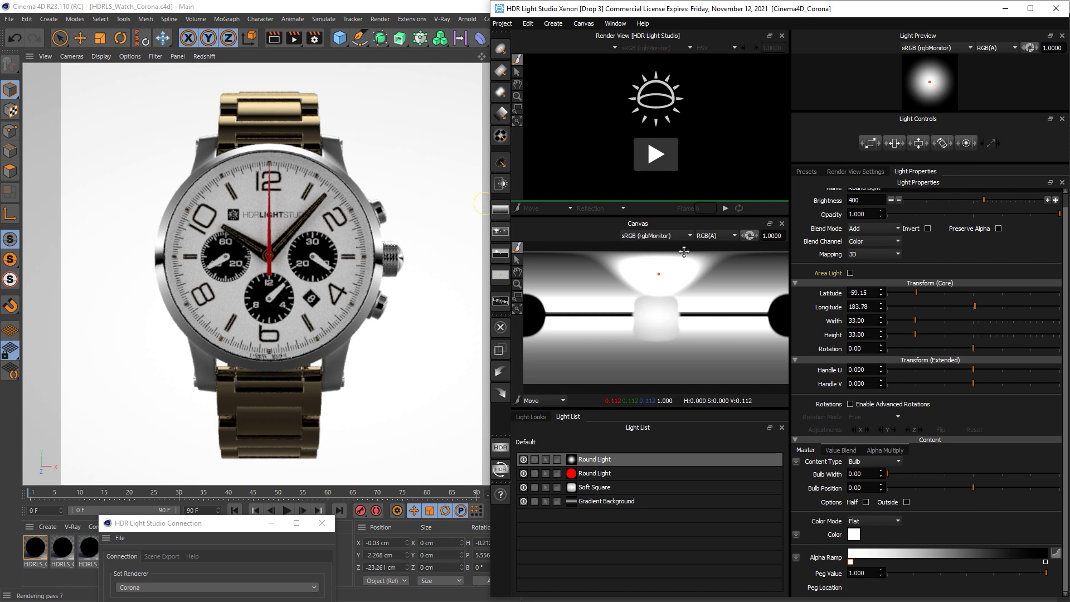
{"action": "left_click", "coordinate": [899, 199]}
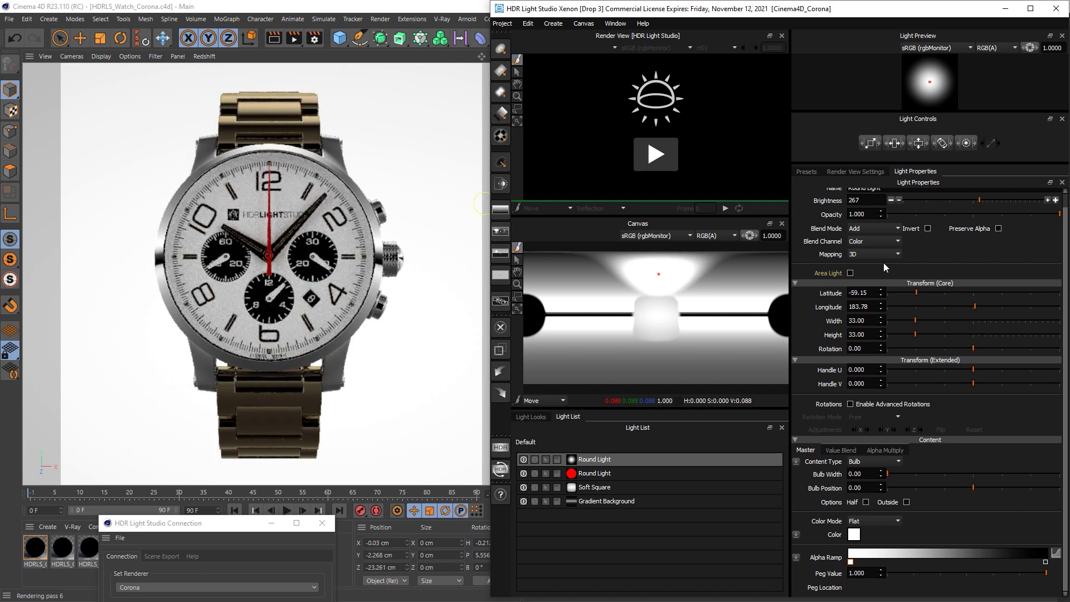
Step: Duplicate the new Round Light, position the copy to reflect on the watch case below the 6, and enlarge it to 42 in width and height
{"action": "key", "text": "ctrl+d"}
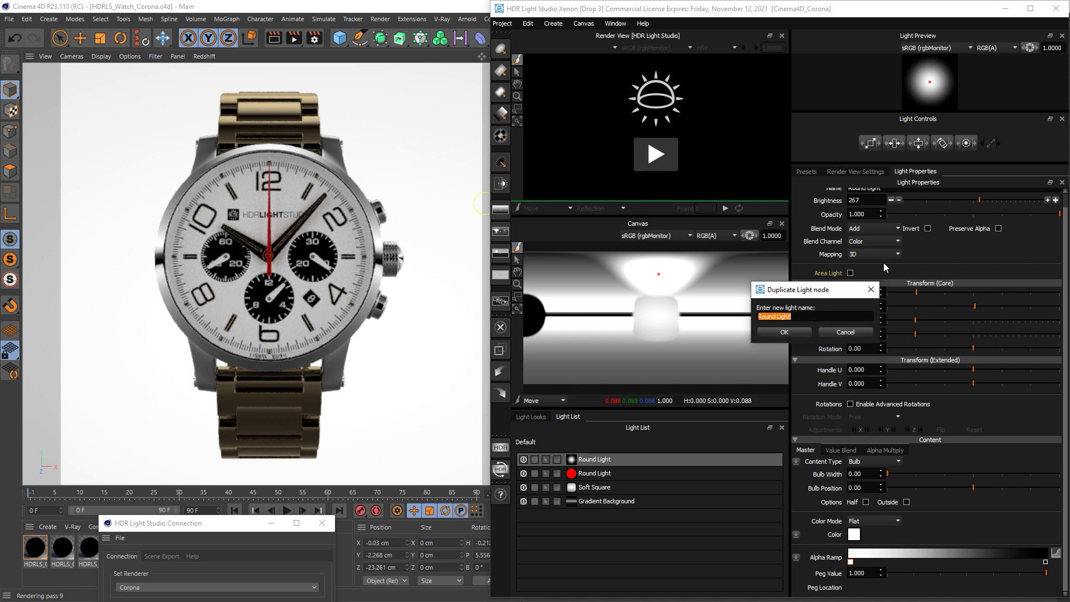
{"action": "key", "text": "Return"}
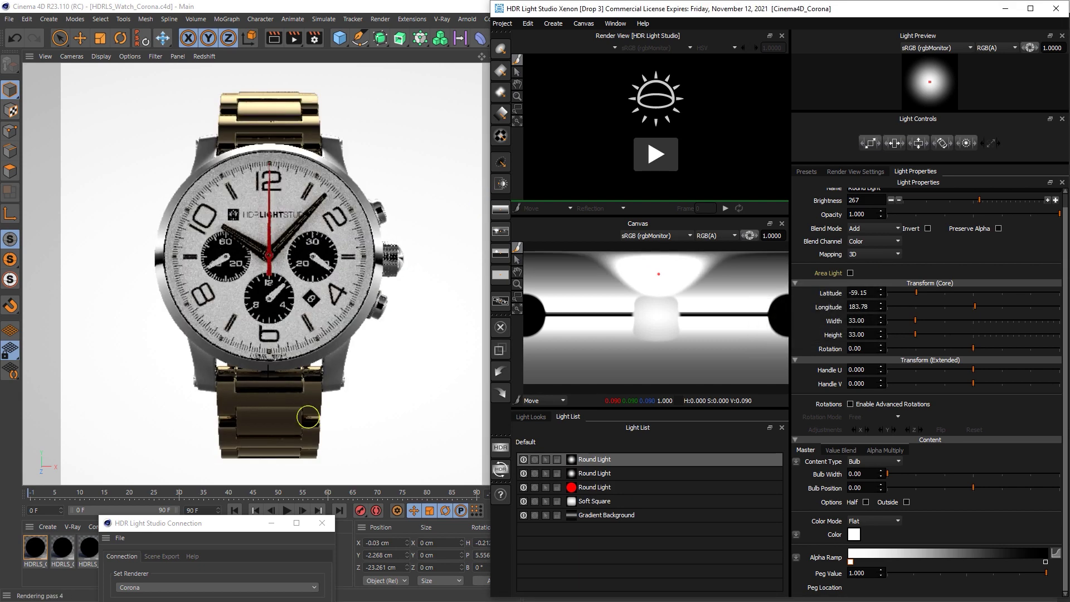
{"action": "left_click", "coordinate": [270, 367]}
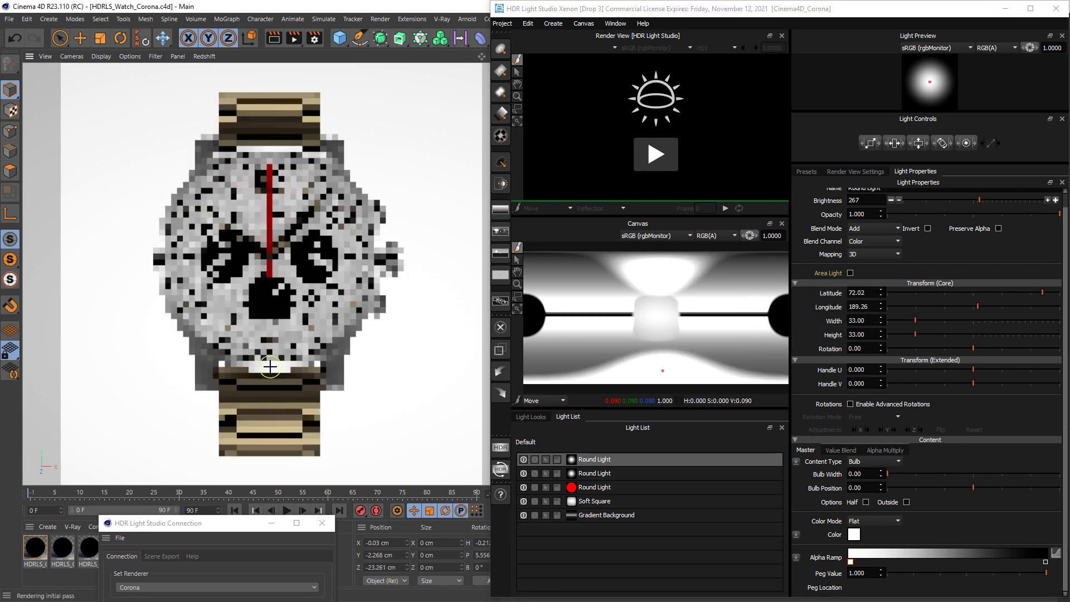
{"action": "left_click", "coordinate": [268, 366]}
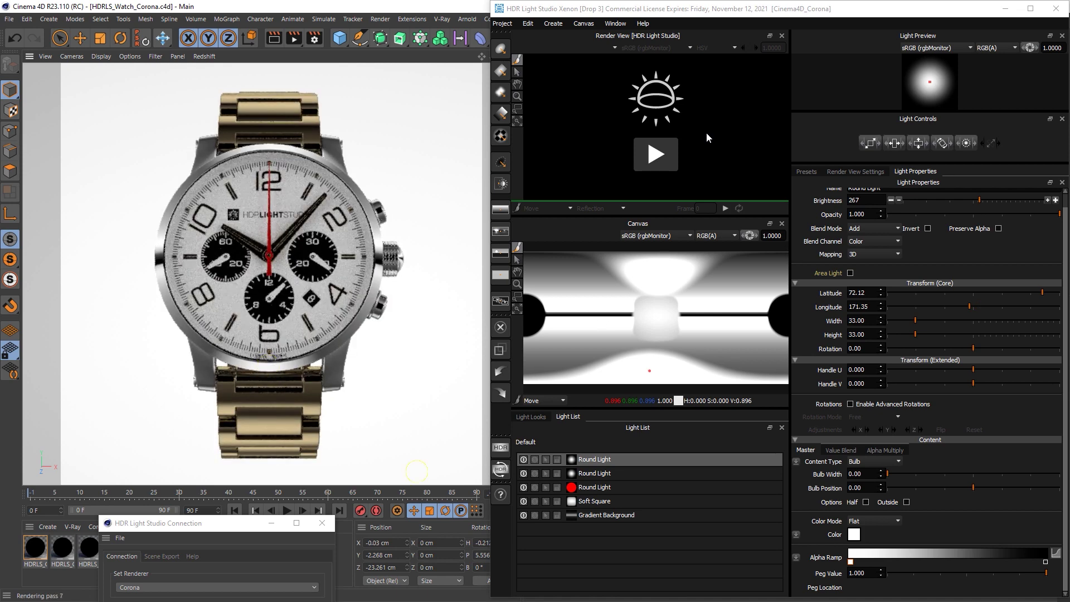
{"action": "left_click_drag", "start_coordinate": [872, 144], "coordinate": [890, 147]}
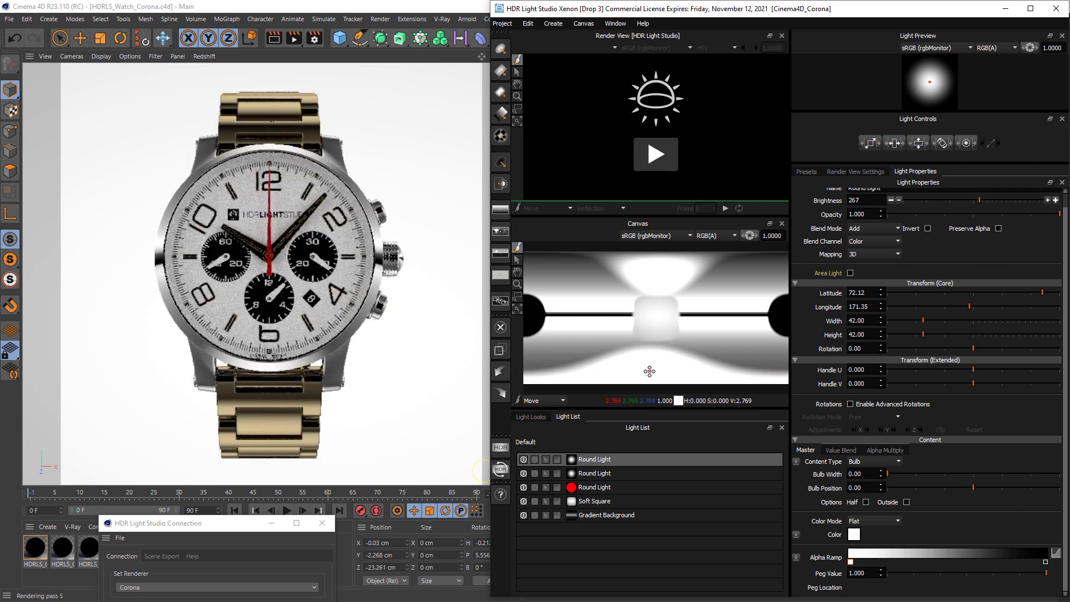
Step: Move the lower Round Light to latitude 71.85, longitude 180, and the upper one to latitude -63.53, longitude 182.27
{"action": "left_click_drag", "start_coordinate": [650, 372], "coordinate": [656, 371]}
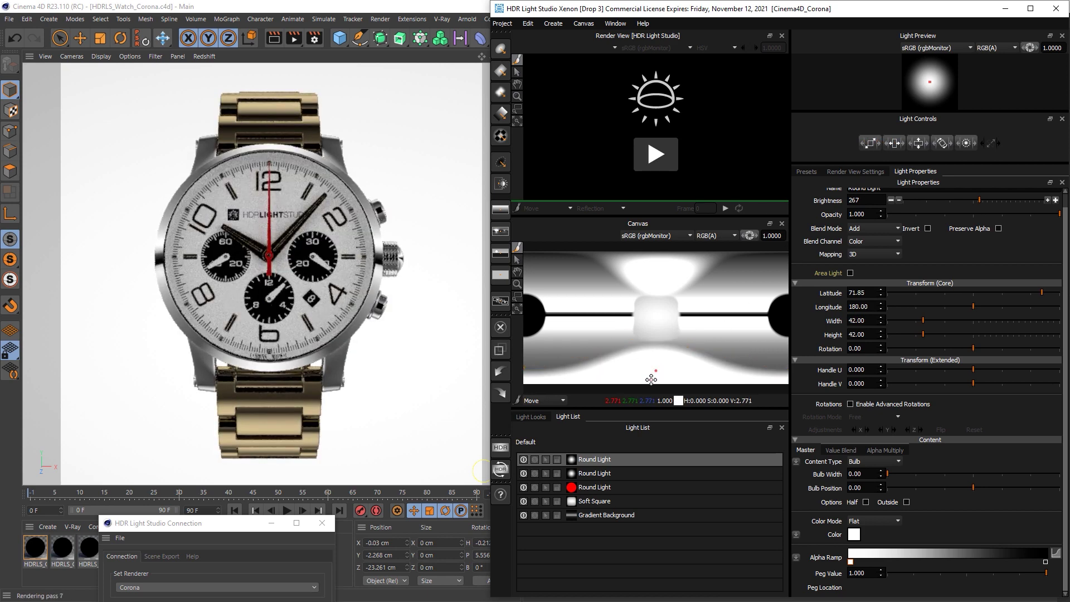
{"action": "left_click", "coordinate": [595, 473]}
{"action": "left_click_drag", "start_coordinate": [659, 273], "coordinate": [658, 271]}
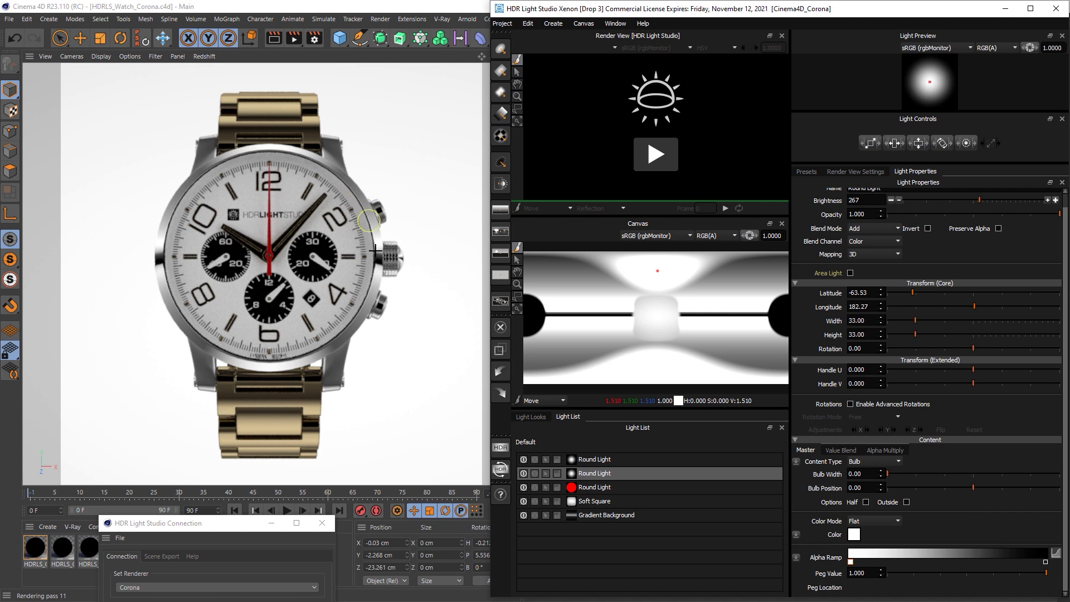
Step: In the Gradient Background's value ramp, set the second peak to 0.922 at location 0.511 and the peg on its outer slope to 0.392 at 0.731
{"action": "left_click", "coordinate": [600, 516]}
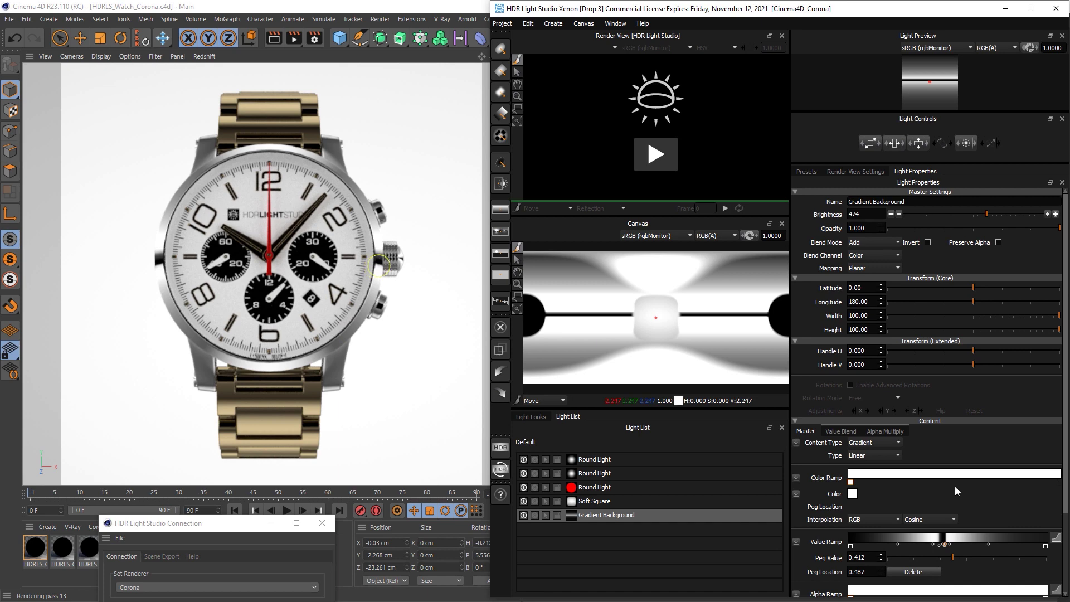
{"action": "left_click", "coordinate": [1057, 539]}
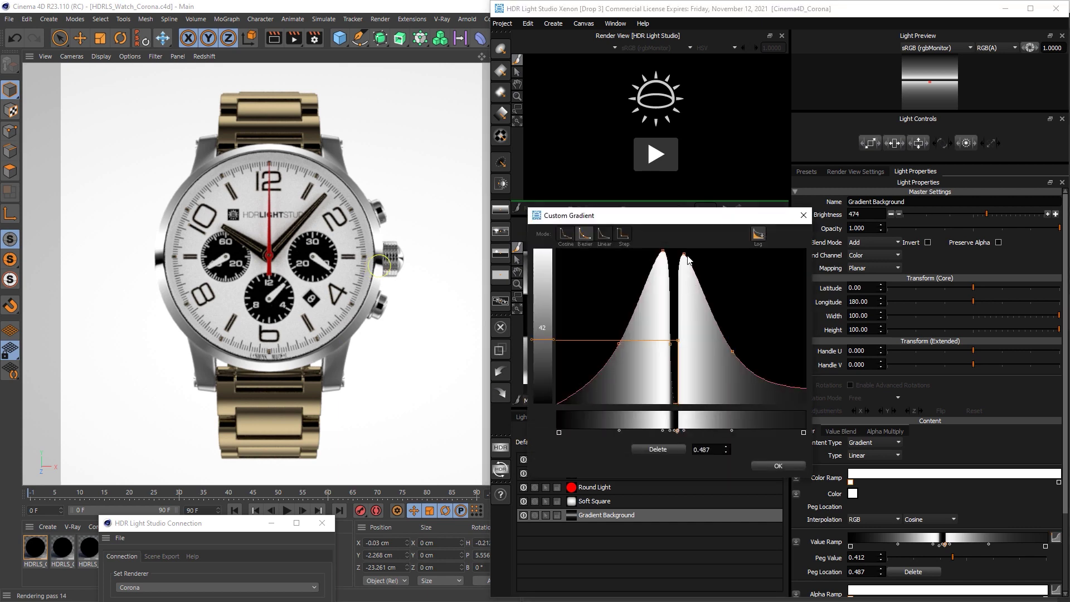
{"action": "left_click_drag", "start_coordinate": [686, 257], "coordinate": [687, 265]}
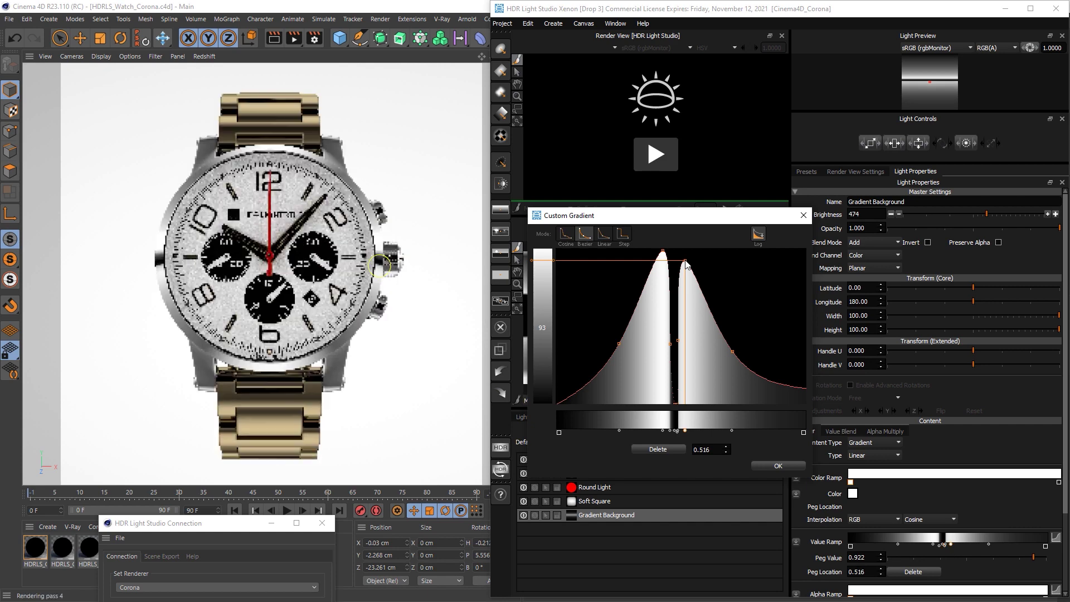
{"action": "left_click_drag", "start_coordinate": [686, 266], "coordinate": [685, 266]}
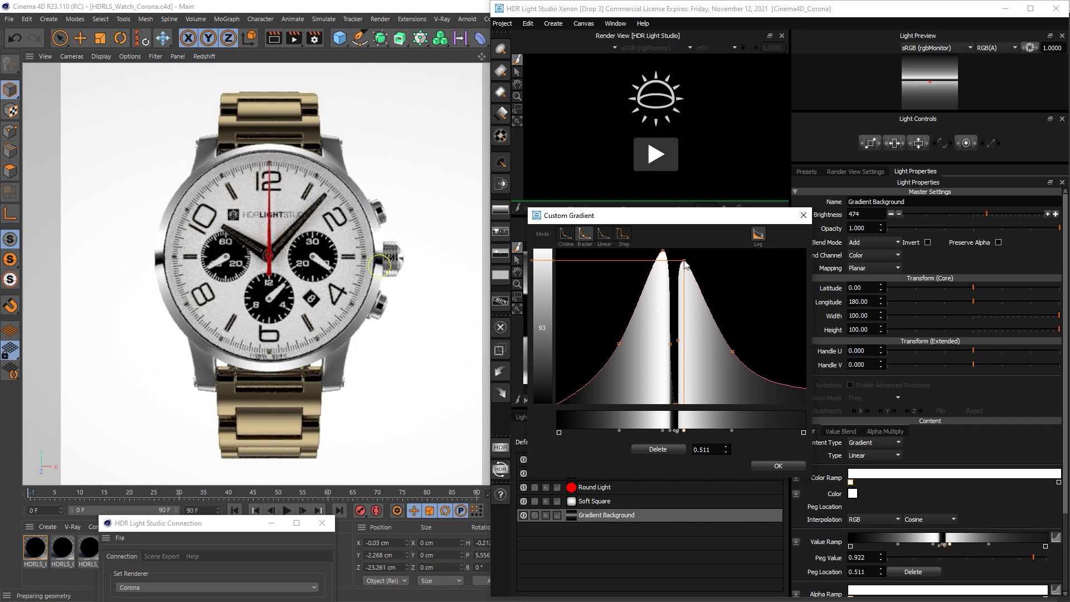
{"action": "left_click_drag", "start_coordinate": [734, 353], "coordinate": [741, 347]}
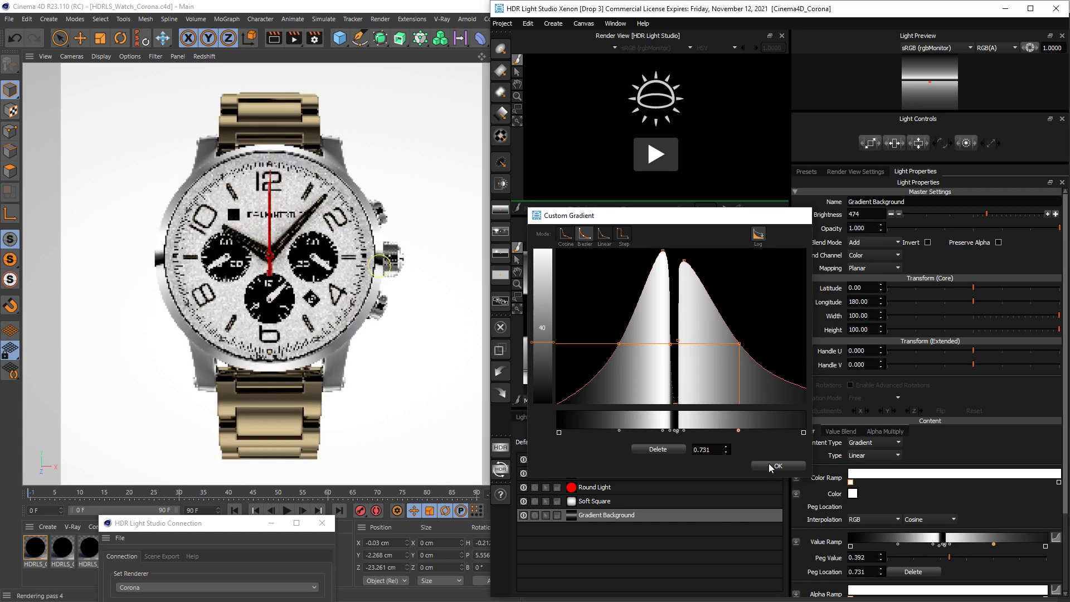
{"action": "left_click", "coordinate": [768, 465]}
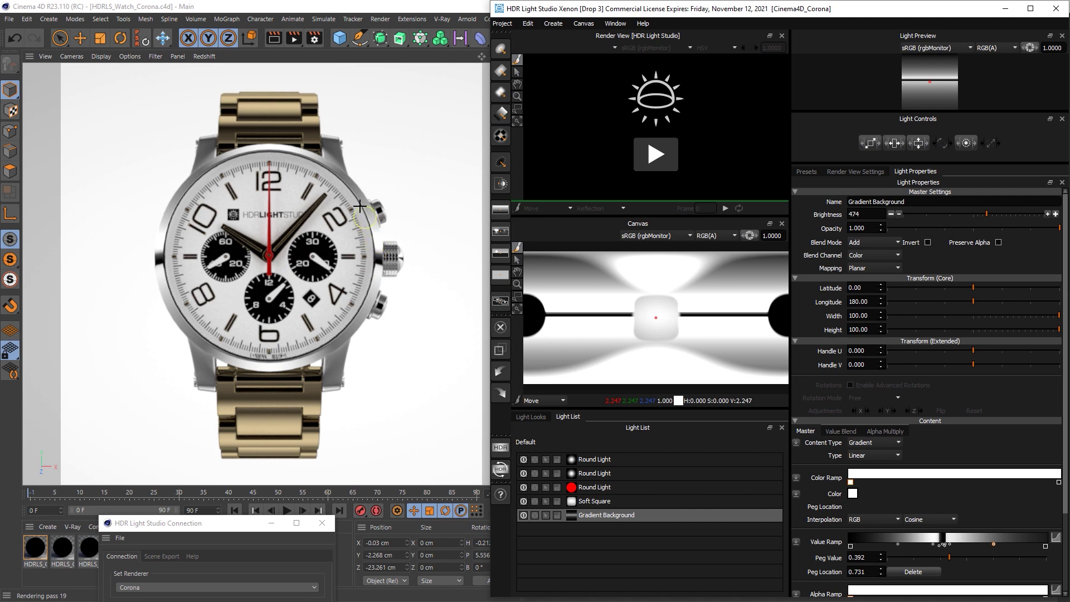
Step: Add another Round Light with width and height 5 and brightness 1000
{"action": "left_click", "coordinate": [500, 50]}
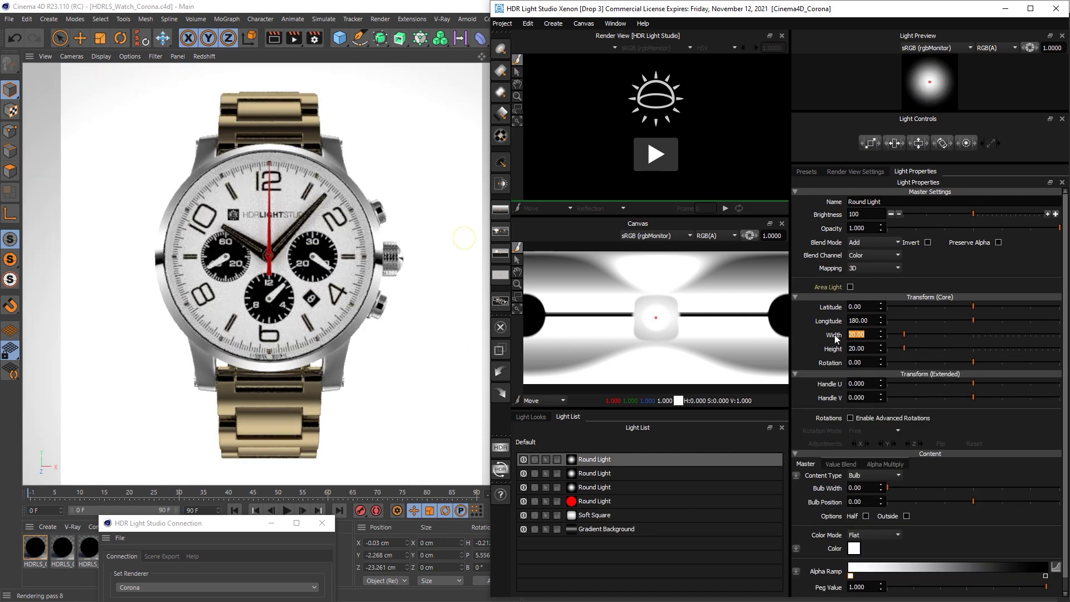
{"action": "type", "text": "5"}
{"action": "key", "text": "Tab"}
{"action": "type", "text": "5"}
{"action": "key", "text": "Tab"}
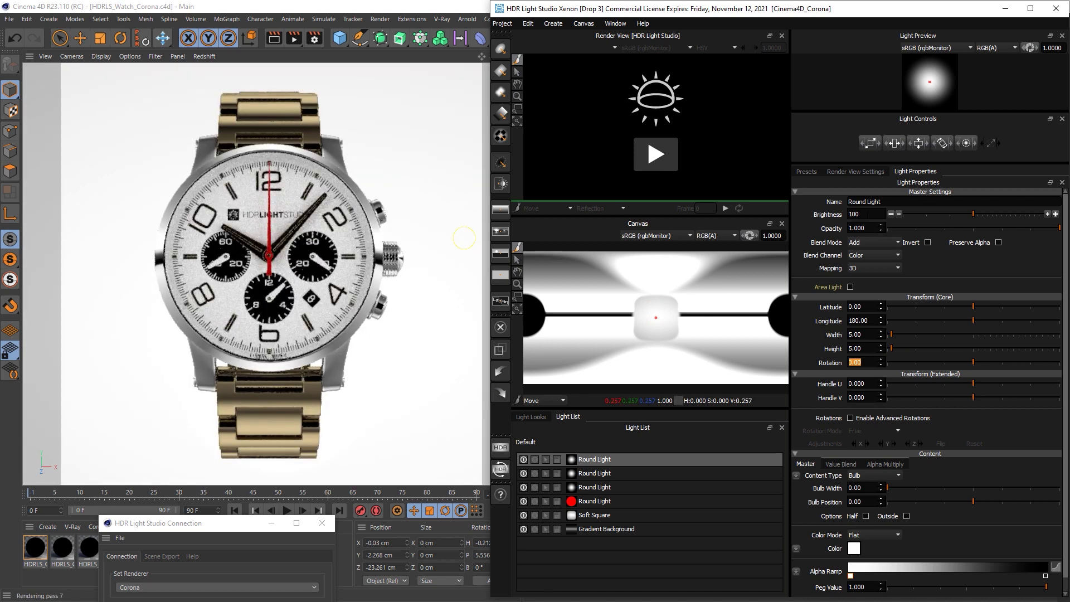
{"action": "key", "text": "Return"}
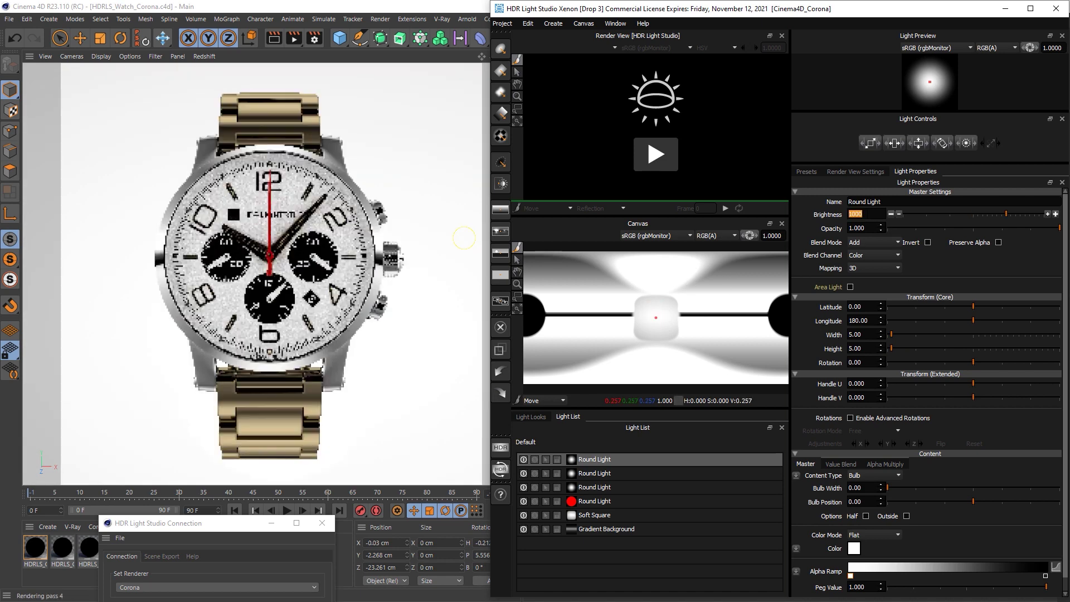
Step: Enlarge the Render View, start it, and generate and import the scene geometry
{"action": "left_click_drag", "start_coordinate": [635, 215], "coordinate": [624, 271]}
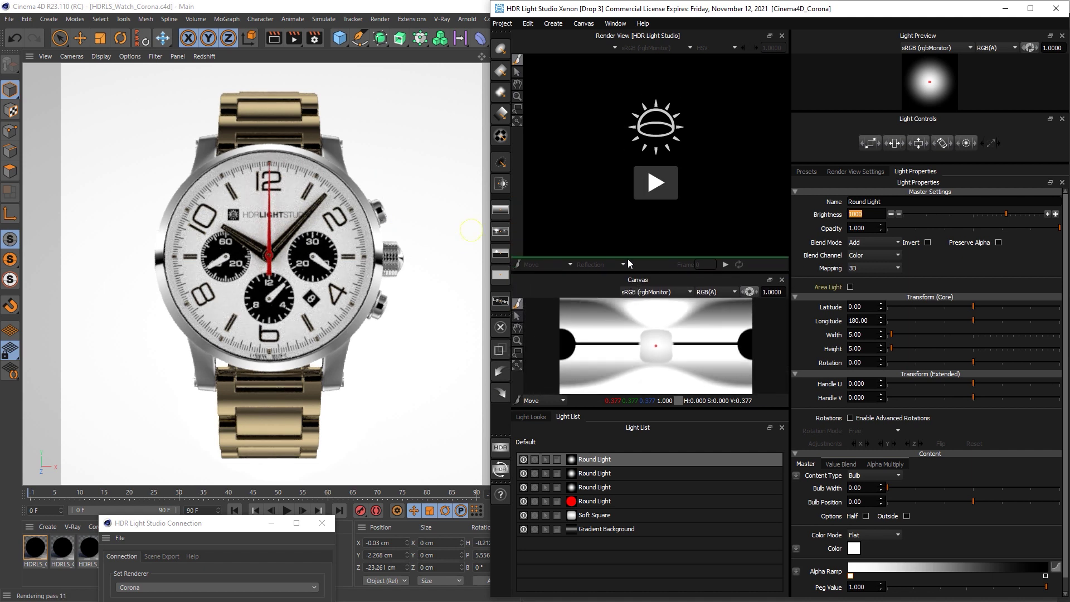
{"action": "left_click", "coordinate": [655, 182]}
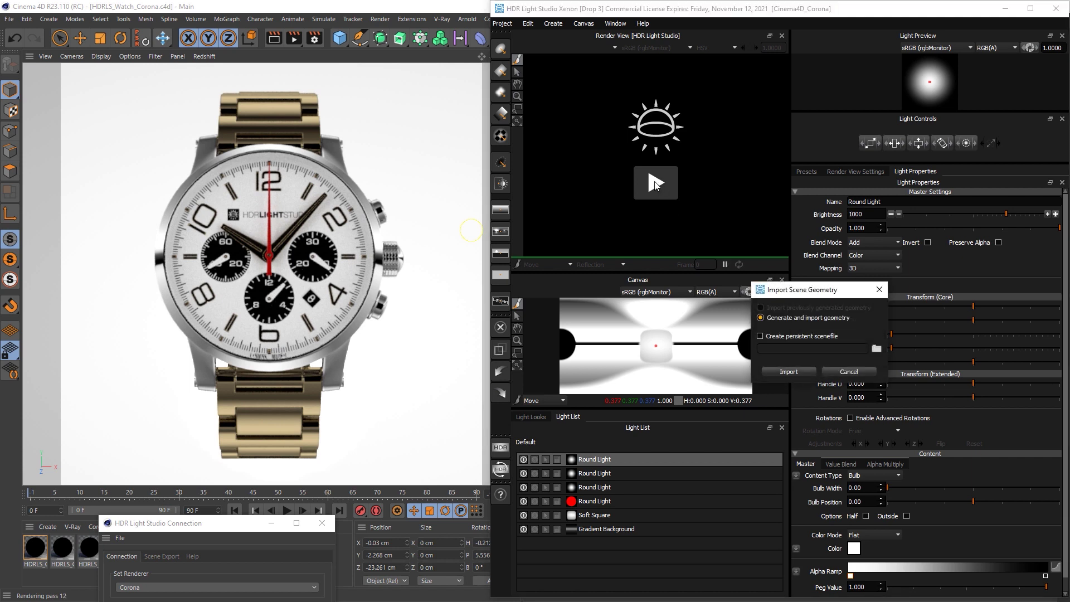
{"action": "left_click", "coordinate": [784, 371]}
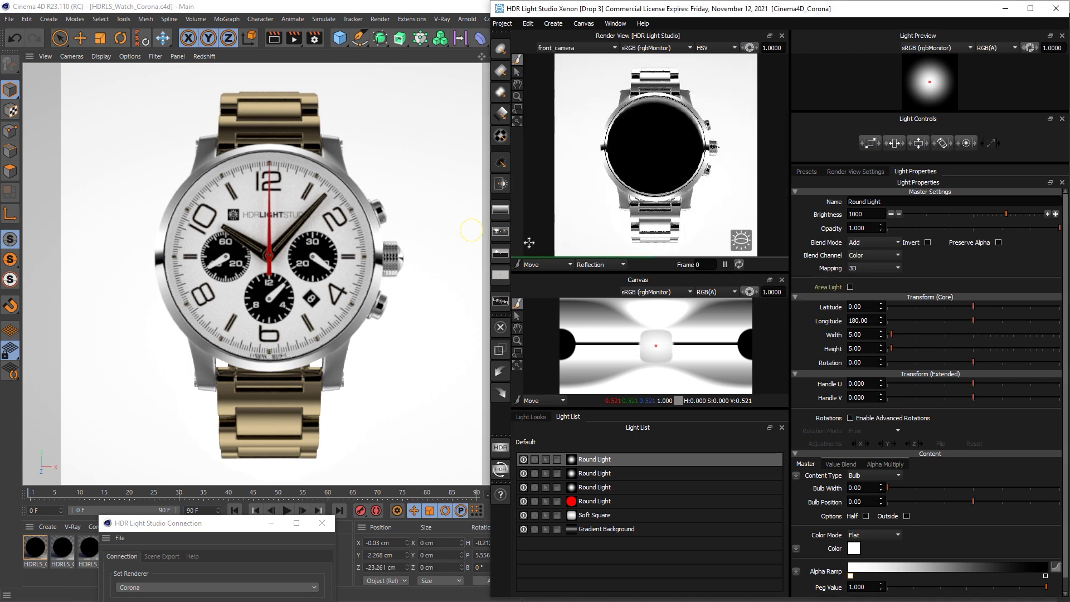
Step: Place the new Round Light so it reflects on the watch's lower push button, at latitude 36.36 and longitude 306.30
{"action": "left_click", "coordinate": [517, 109]}
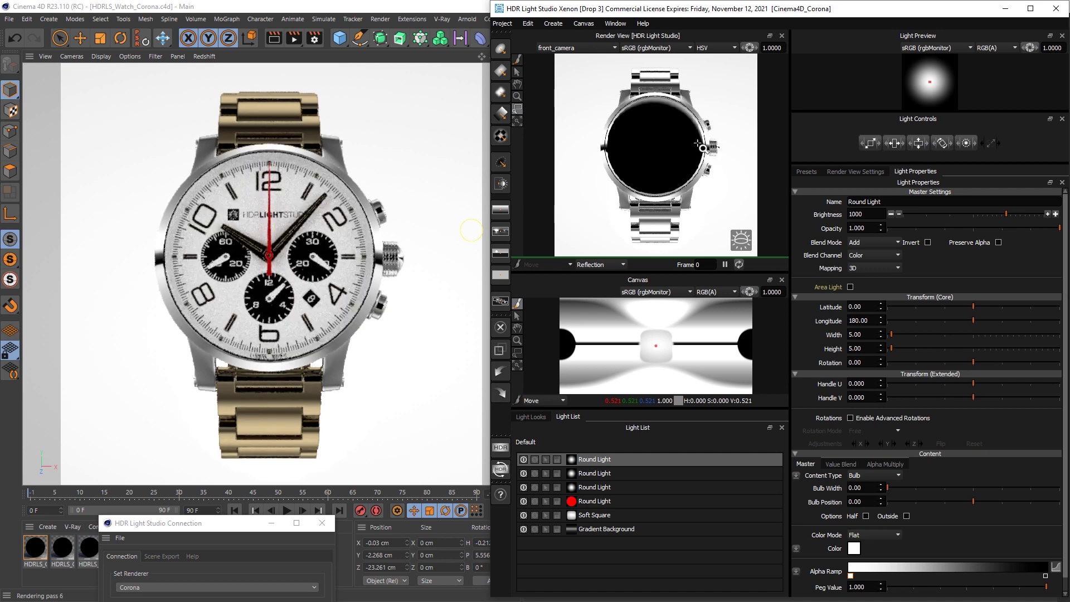
{"action": "left_click_drag", "start_coordinate": [693, 150], "coordinate": [727, 183]}
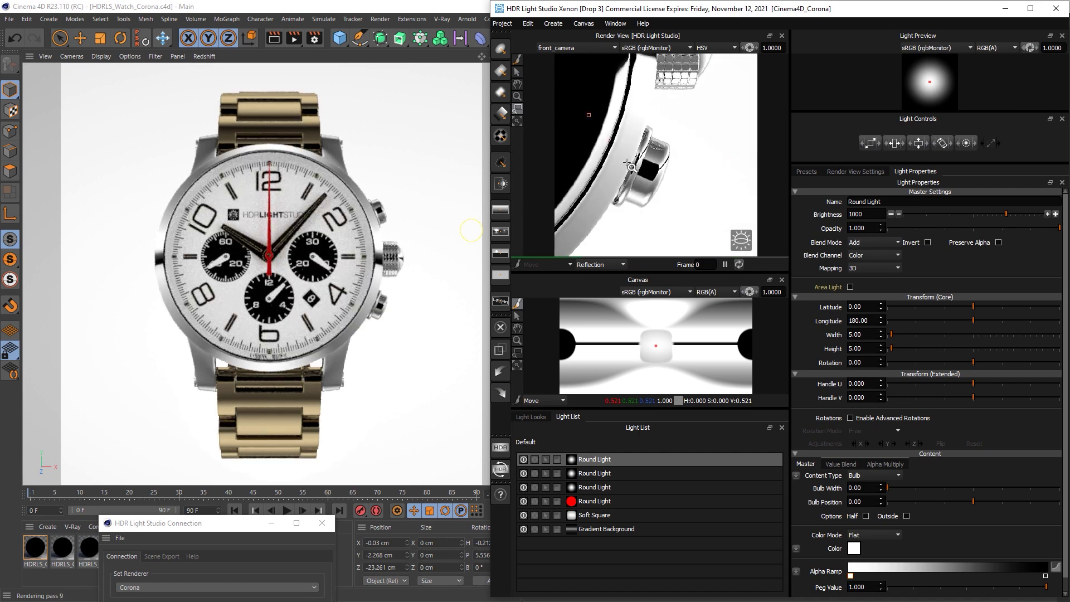
{"action": "left_click_drag", "start_coordinate": [587, 113], "coordinate": [698, 237]}
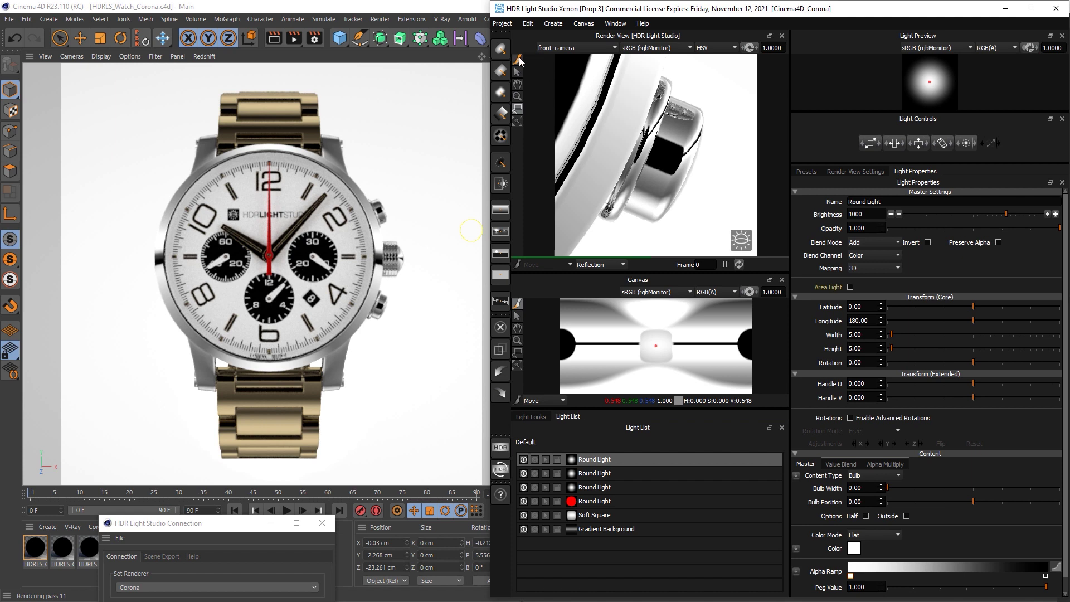
{"action": "left_click", "coordinate": [518, 62]}
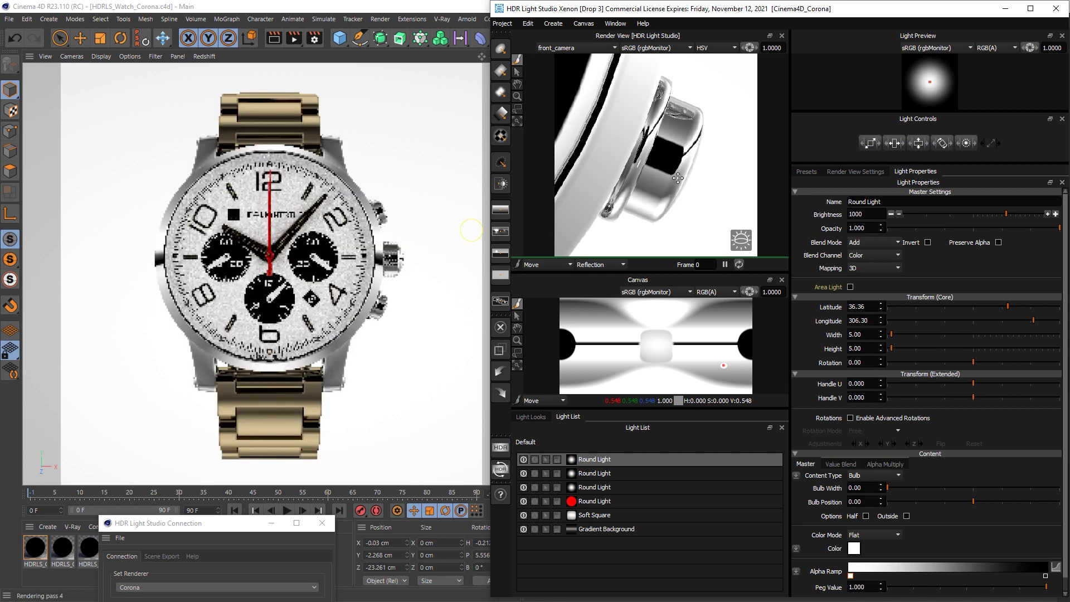
Step: Solo the new Round Light and set its width and height to 15
{"action": "left_click", "coordinate": [535, 460]}
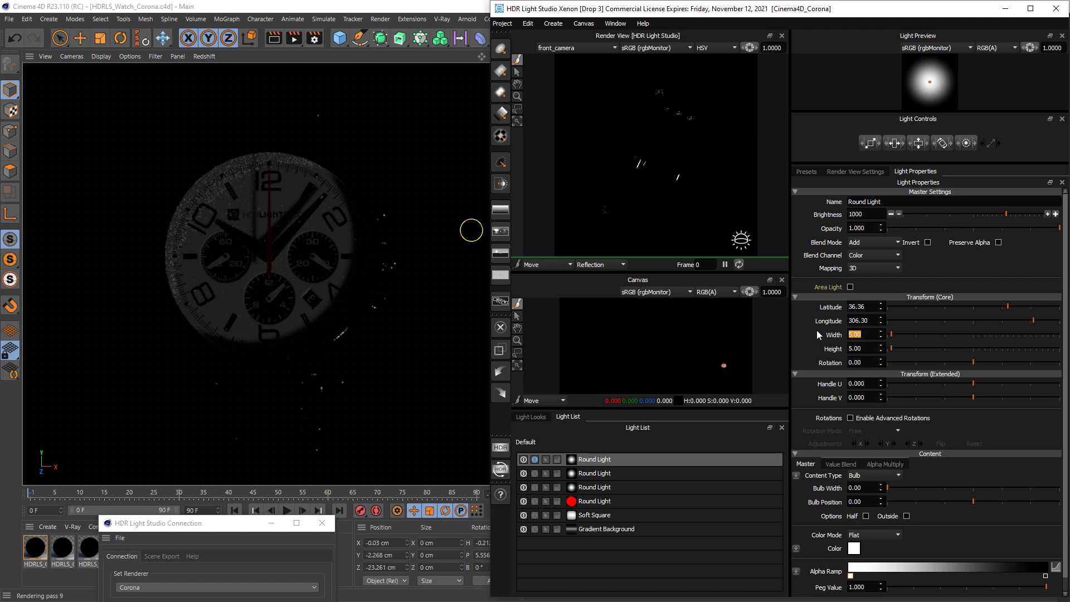
{"action": "type", "text": "15"}
{"action": "key", "text": "Tab"}
{"action": "type", "text": "15"}
{"action": "key", "text": "Tab"}
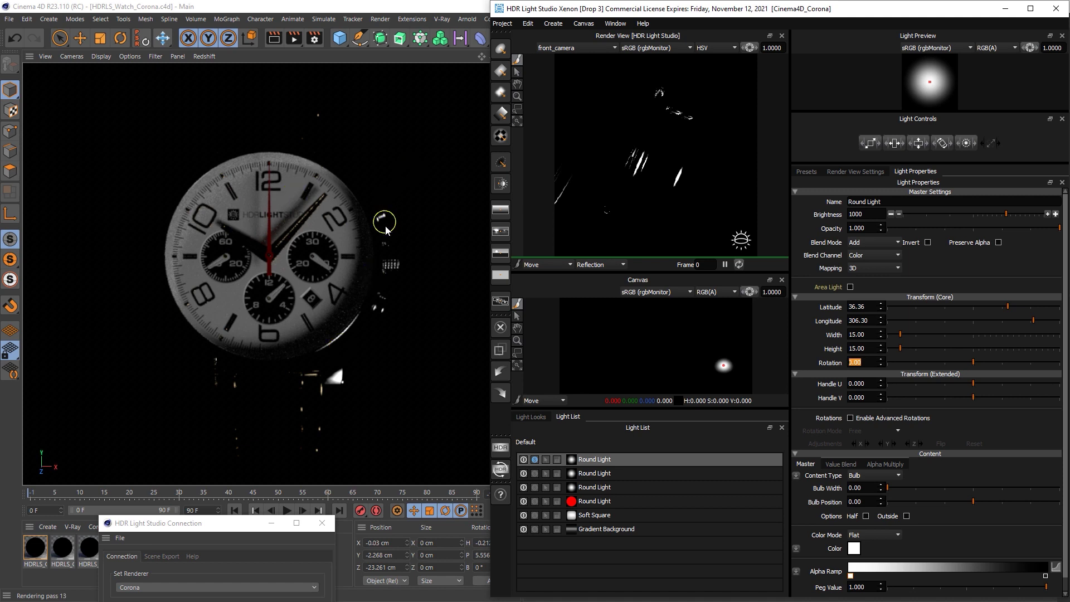
Step: With the Gradient Background also soloed, move the Round Light's reflection onto the upper push button at latitude -42.34, longitude 341.30, and end the solo
{"action": "left_click", "coordinate": [535, 529]}
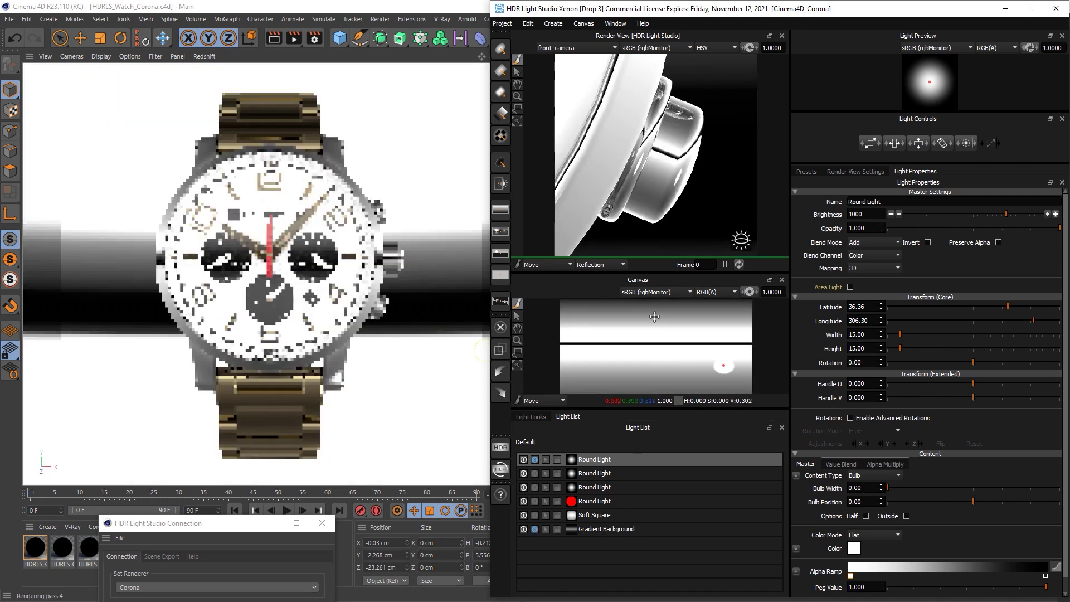
{"action": "left_click_drag", "start_coordinate": [662, 273], "coordinate": [662, 285]}
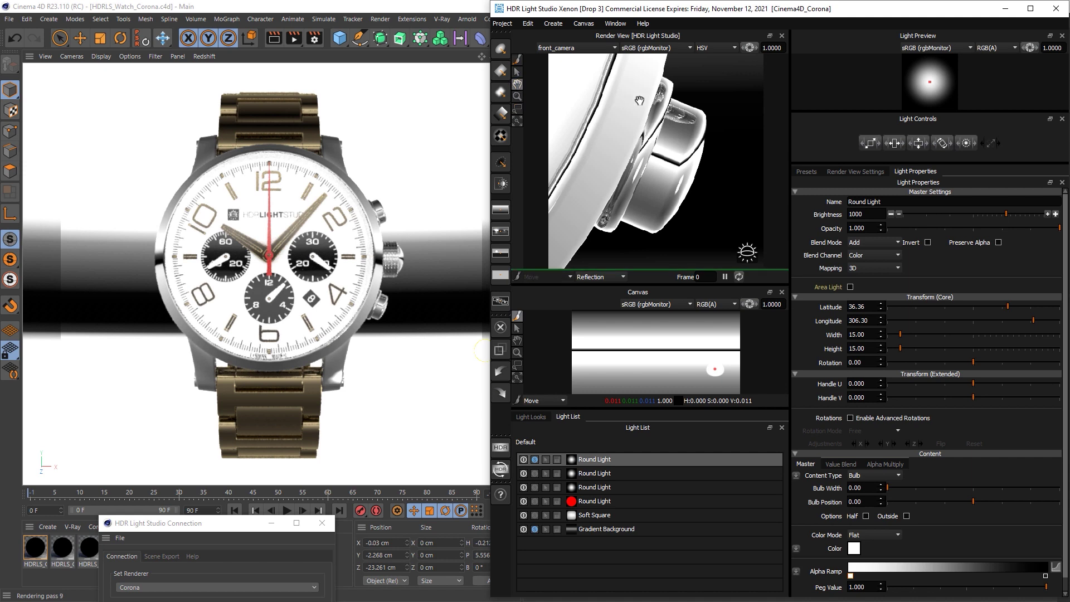
{"action": "left_click_drag", "start_coordinate": [639, 97], "coordinate": [622, 259]}
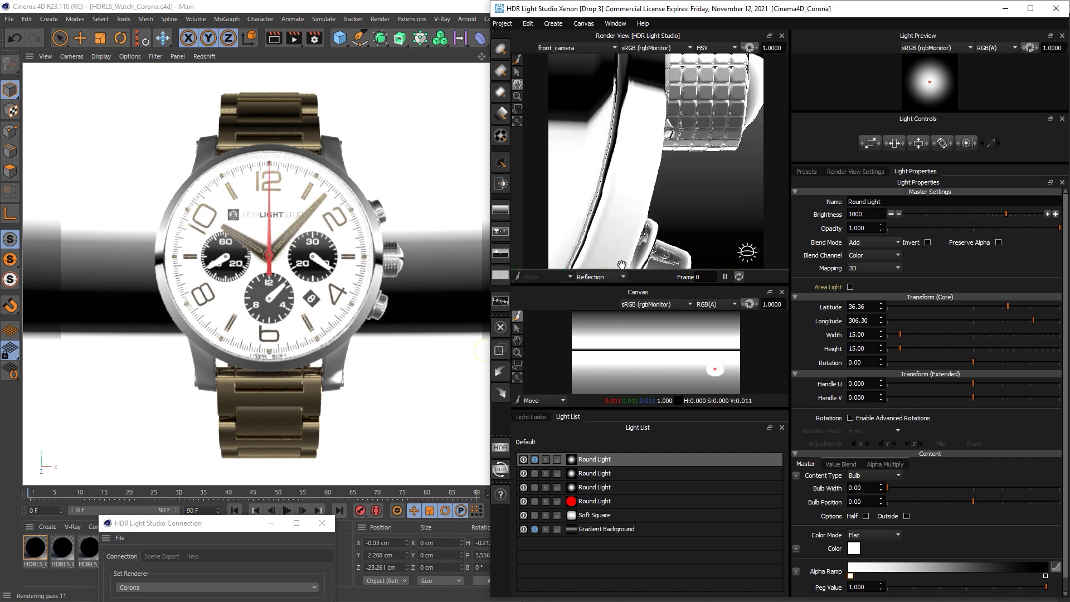
{"action": "left_click_drag", "start_coordinate": [621, 265], "coordinate": [623, 253]}
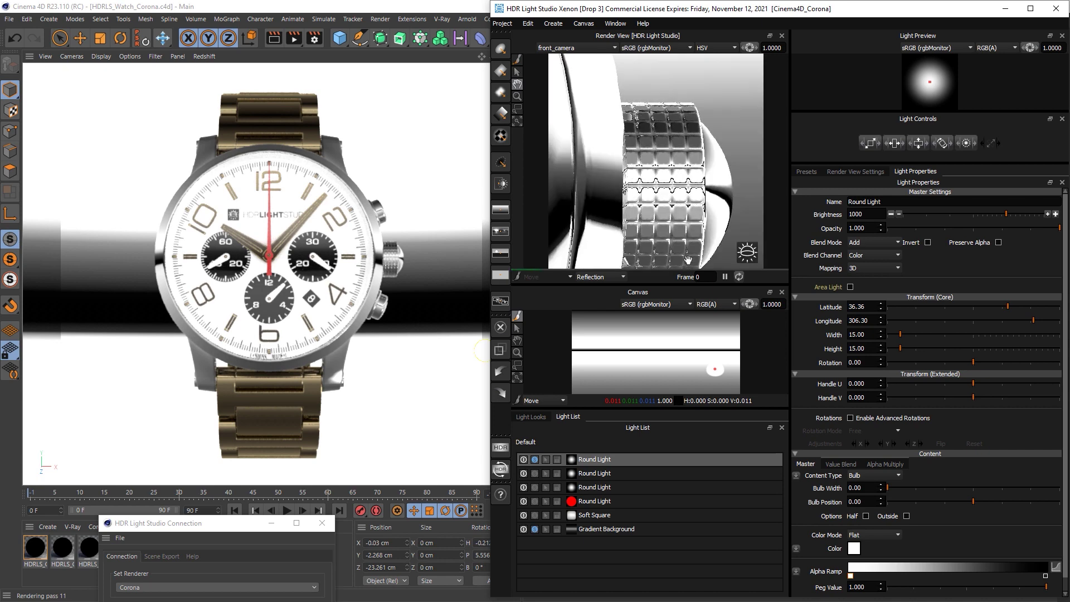
{"action": "left_click_drag", "start_coordinate": [646, 127], "coordinate": [683, 251]}
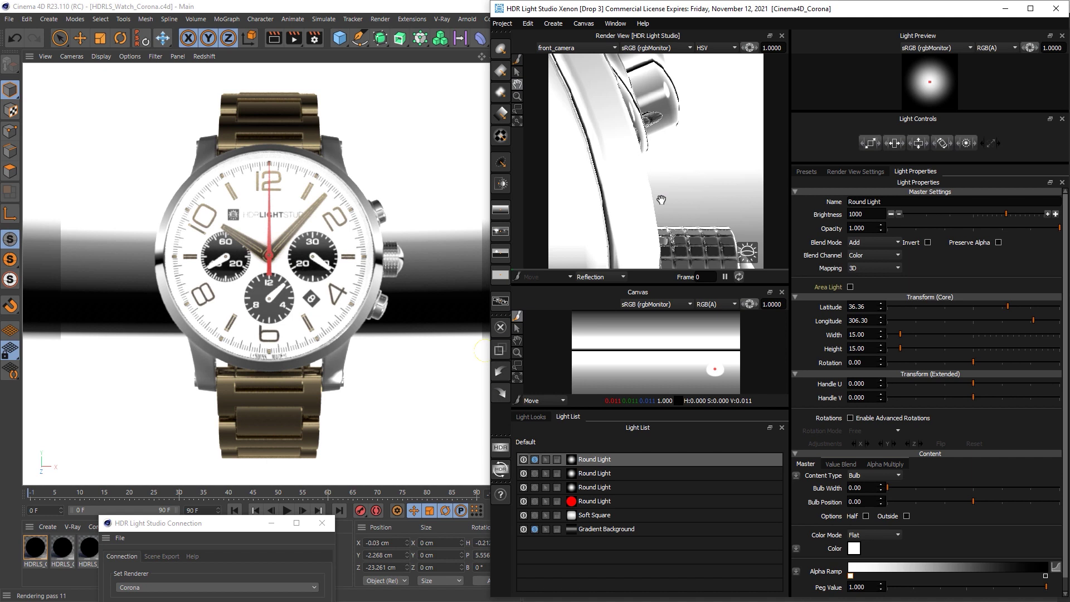
{"action": "left_click_drag", "start_coordinate": [651, 122], "coordinate": [662, 200]}
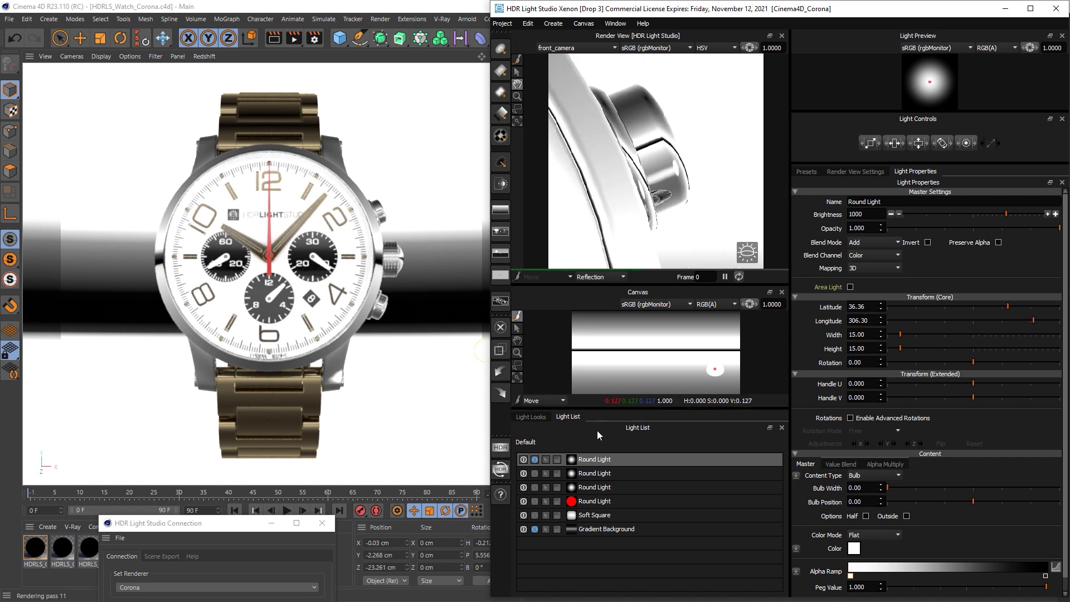
{"action": "left_click", "coordinate": [657, 119]}
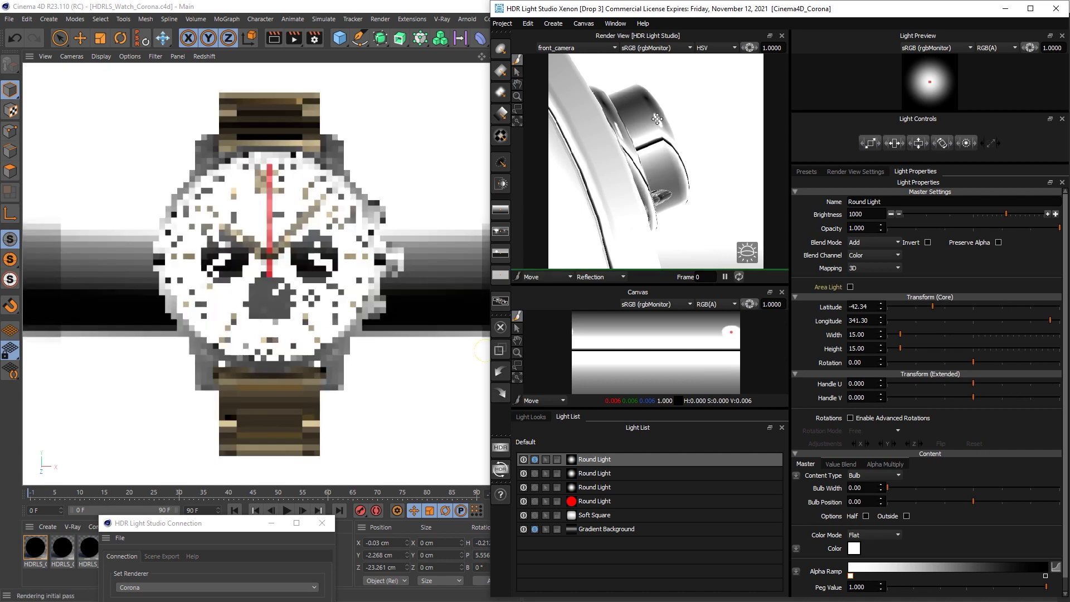
{"action": "left_click", "coordinate": [535, 528]}
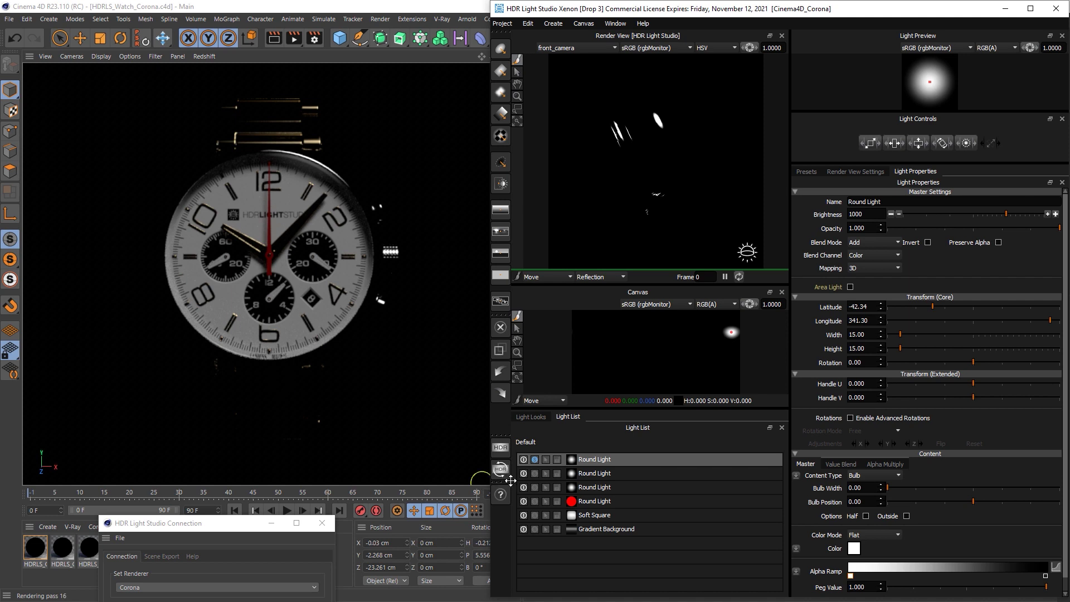
{"action": "left_click", "coordinate": [535, 460]}
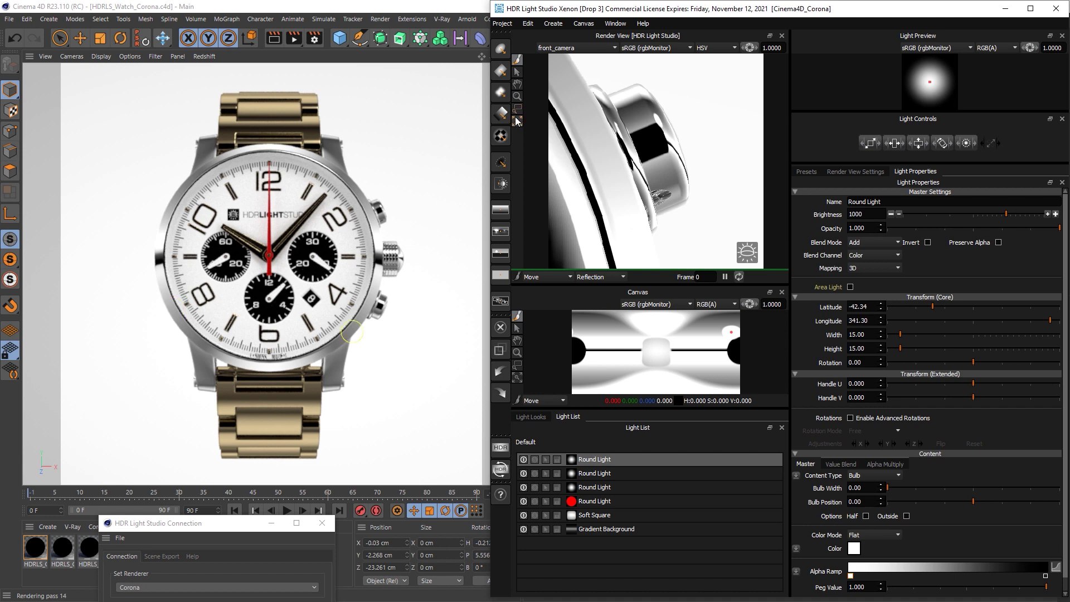
Step: Duplicate the Round Light that reflects on the upper push button
{"action": "right_click", "coordinate": [593, 459]}
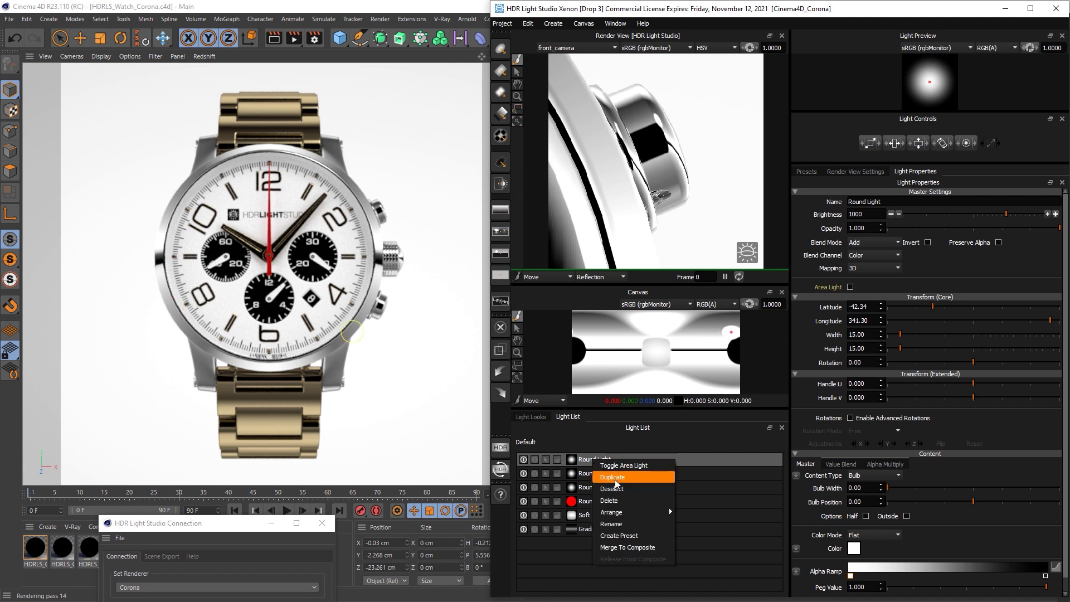
{"action": "left_click", "coordinate": [613, 478]}
{"action": "left_click", "coordinate": [785, 333]}
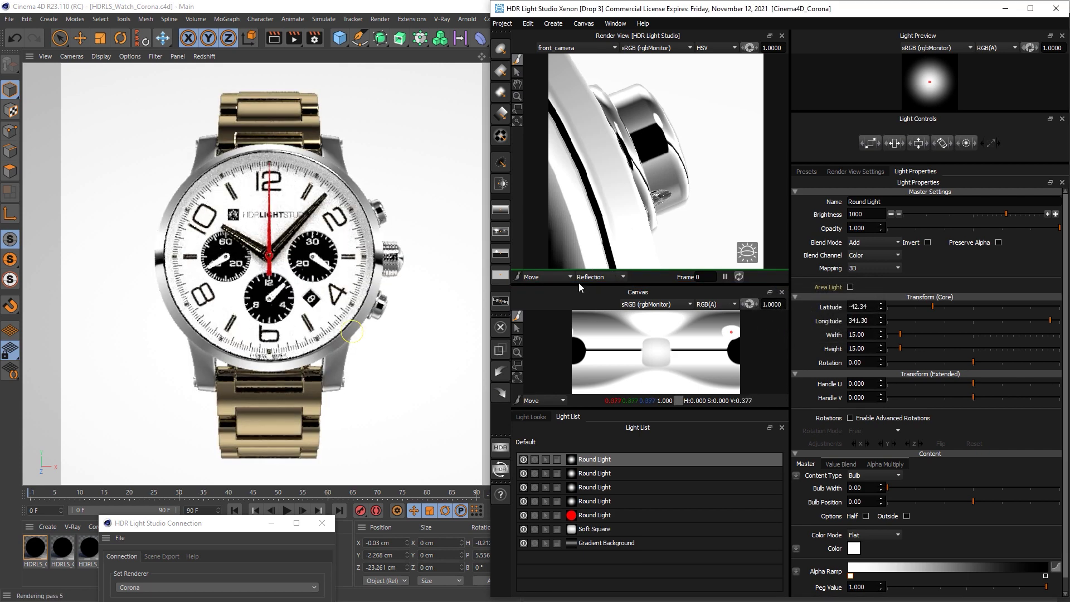
Step: Soloed with the Gradient Background, place the duplicate's reflection on the lower-left bezel at latitude 13.91, longitude 33.75, and bring all lights back
{"action": "left_click", "coordinate": [517, 121]}
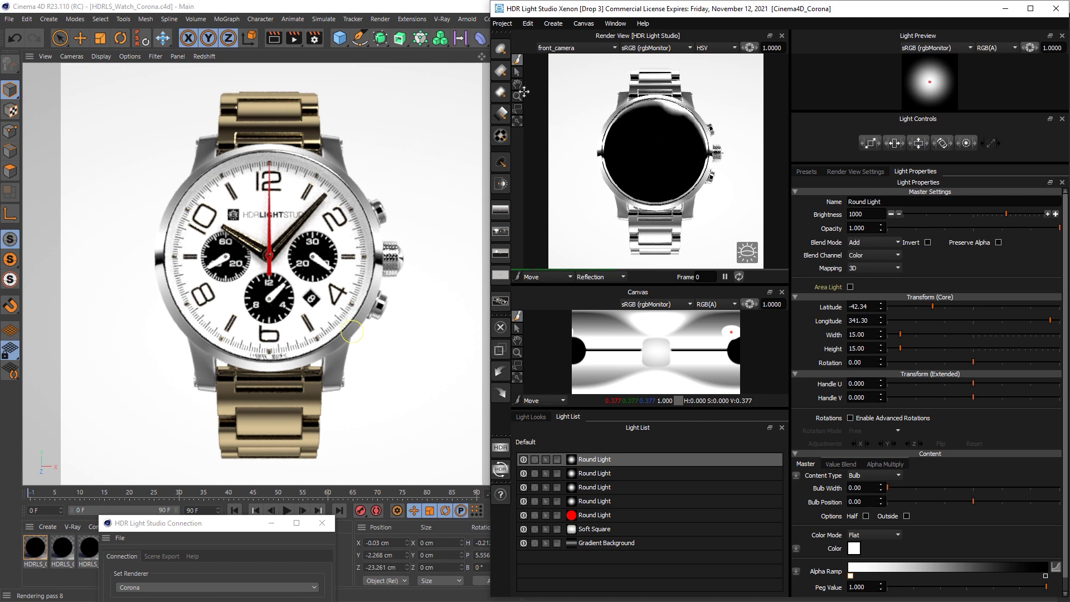
{"action": "left_click", "coordinate": [517, 109]}
{"action": "left_click_drag", "start_coordinate": [600, 168], "coordinate": [647, 230]}
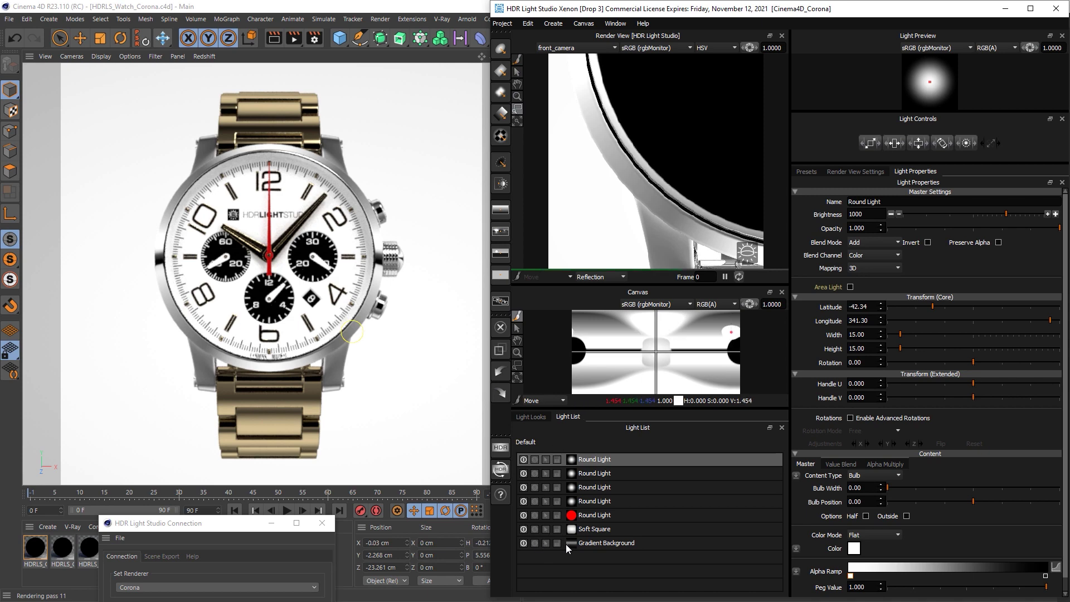
{"action": "left_click", "coordinate": [534, 543]}
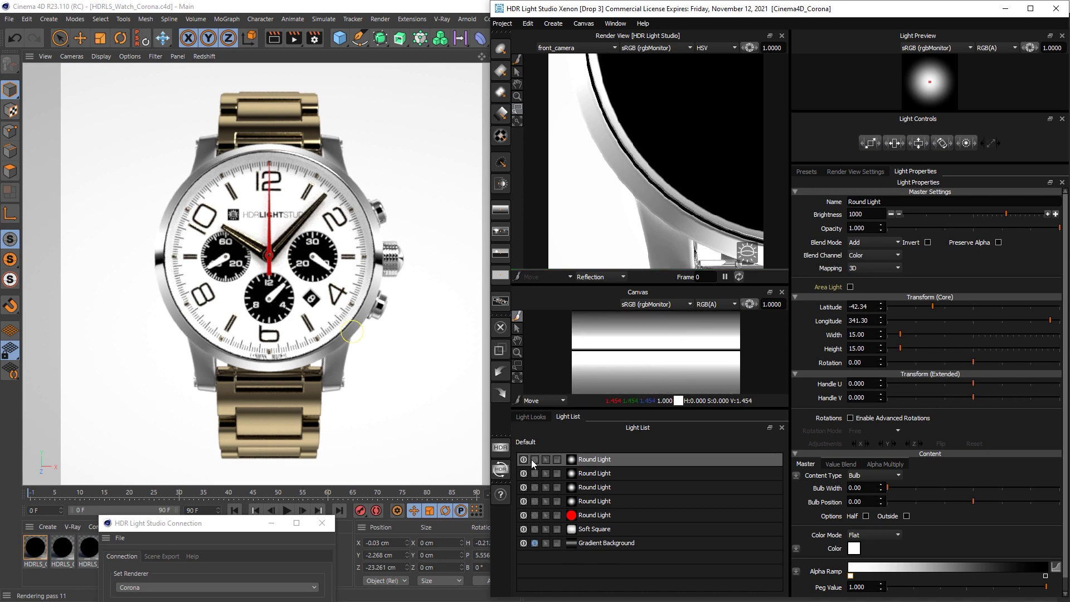
{"action": "left_click", "coordinate": [534, 459]}
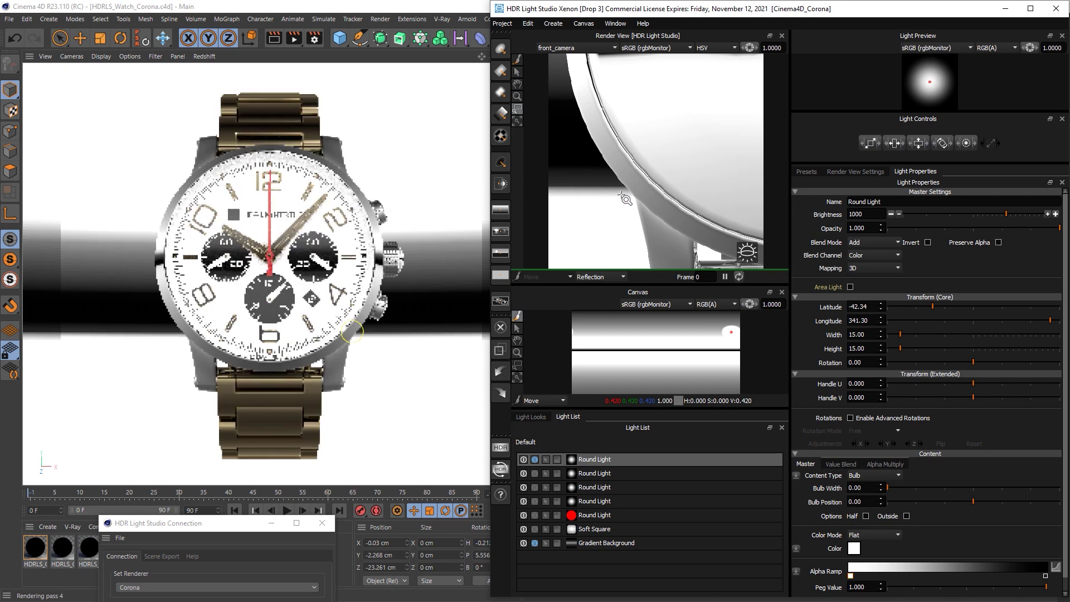
{"action": "left_click", "coordinate": [518, 59]}
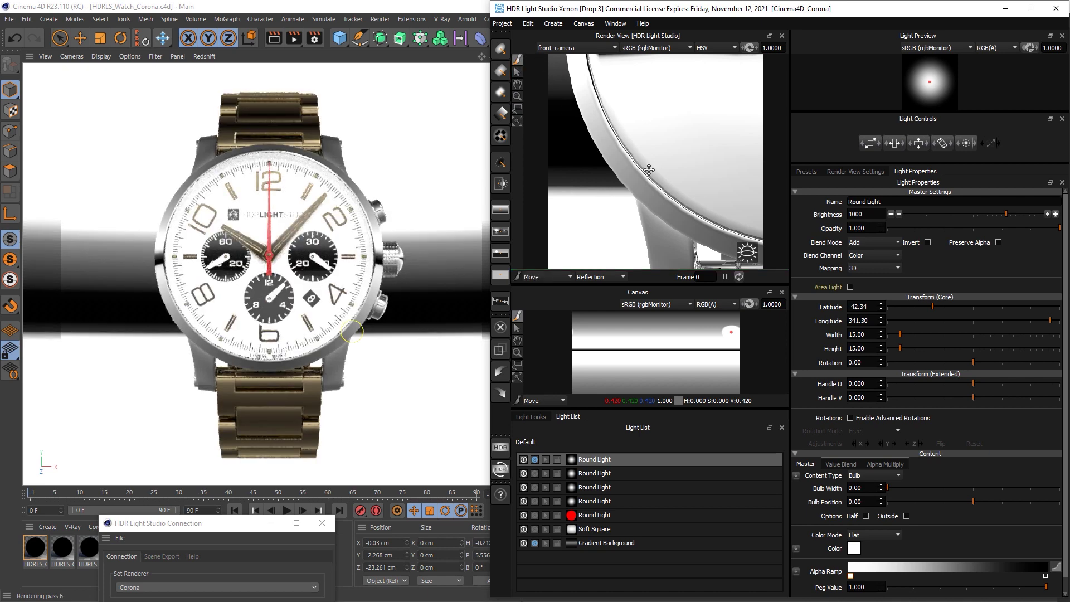
{"action": "left_click", "coordinate": [646, 167]}
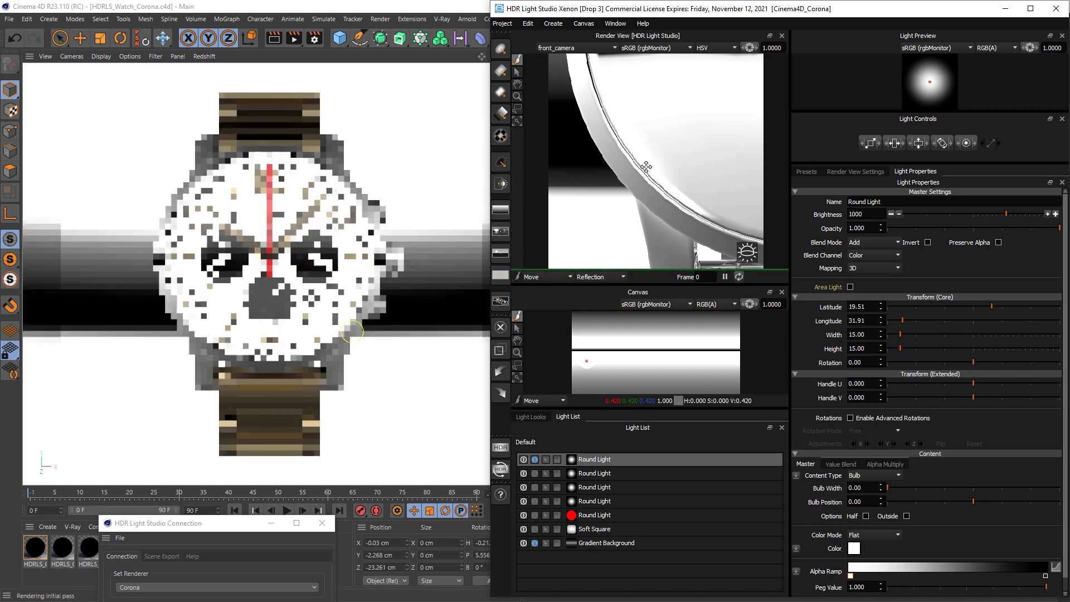
{"action": "left_click", "coordinate": [625, 139]}
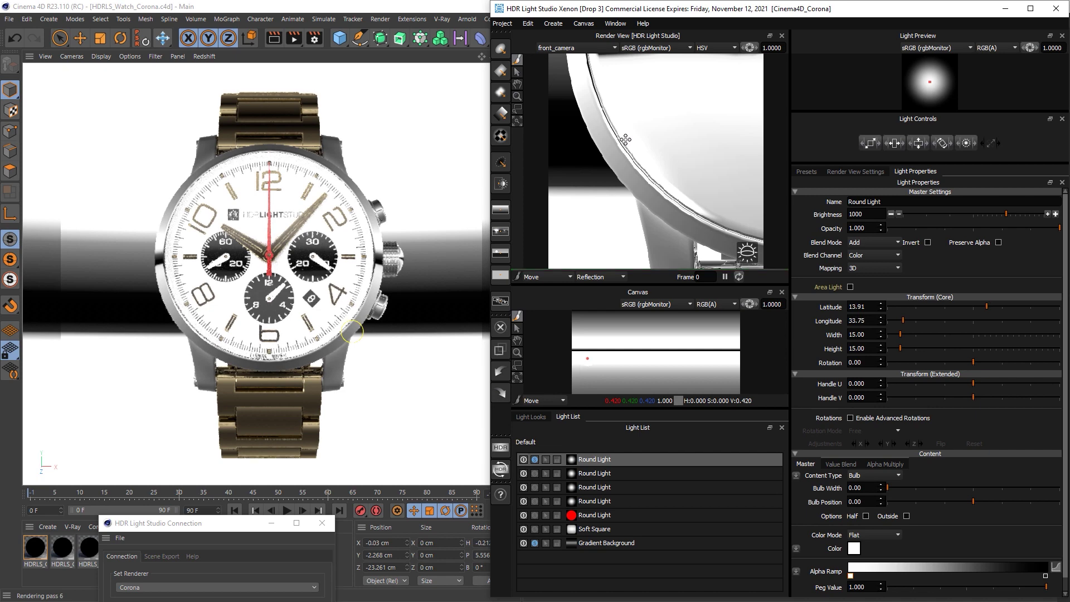
{"action": "left_click", "coordinate": [534, 543]}
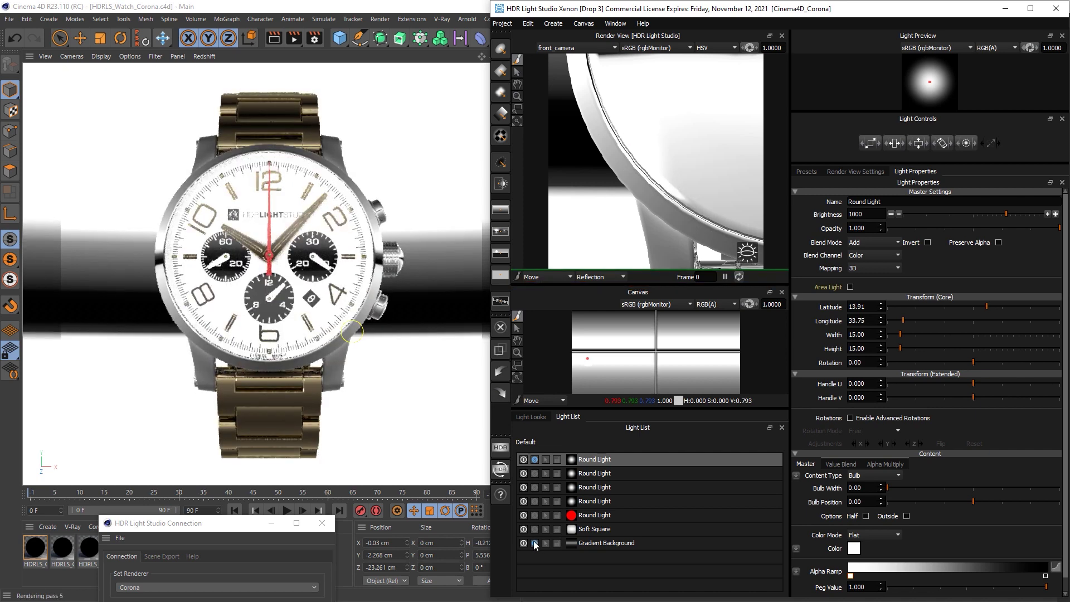
{"action": "left_click", "coordinate": [534, 543]}
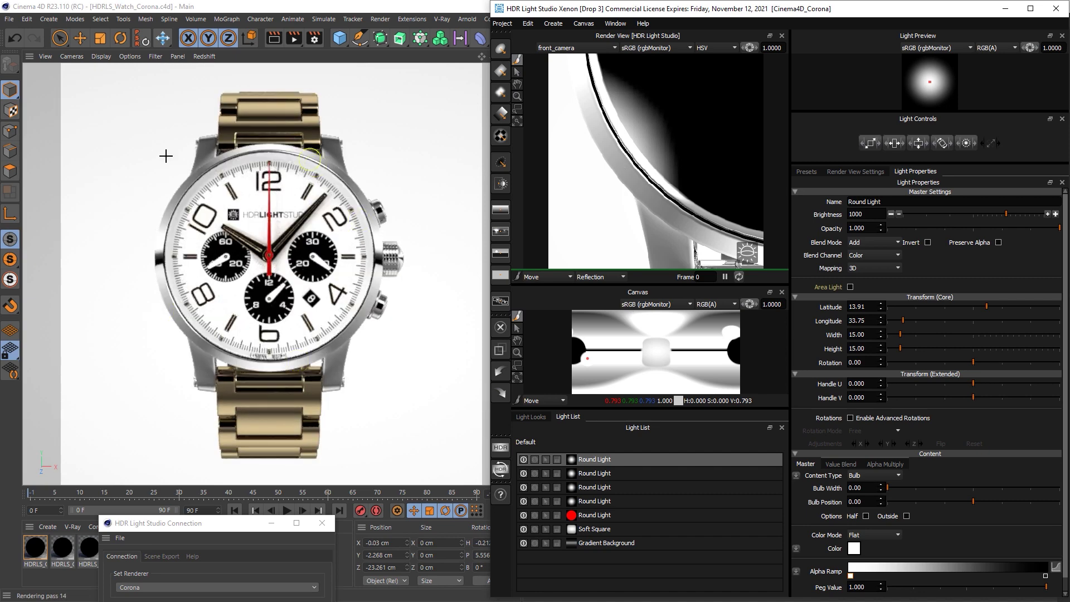
Step: Reduce the brightness of the duplicated Round Light on the lower-left bezel to 500
{"action": "left_click", "coordinate": [595, 476]}
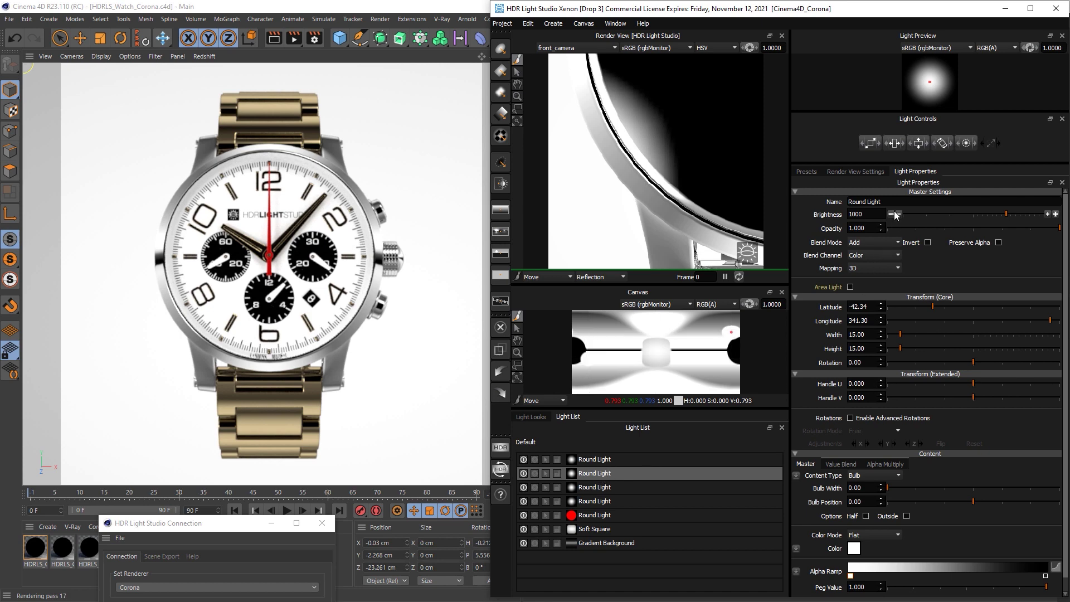
{"action": "key", "text": "Up"}
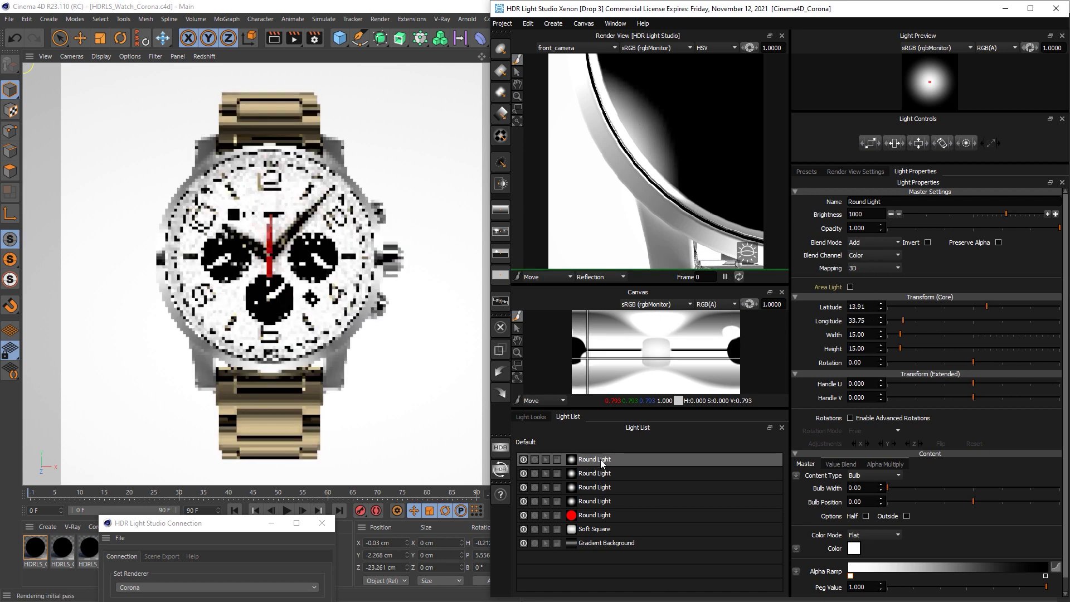
{"action": "left_click", "coordinate": [892, 215]}
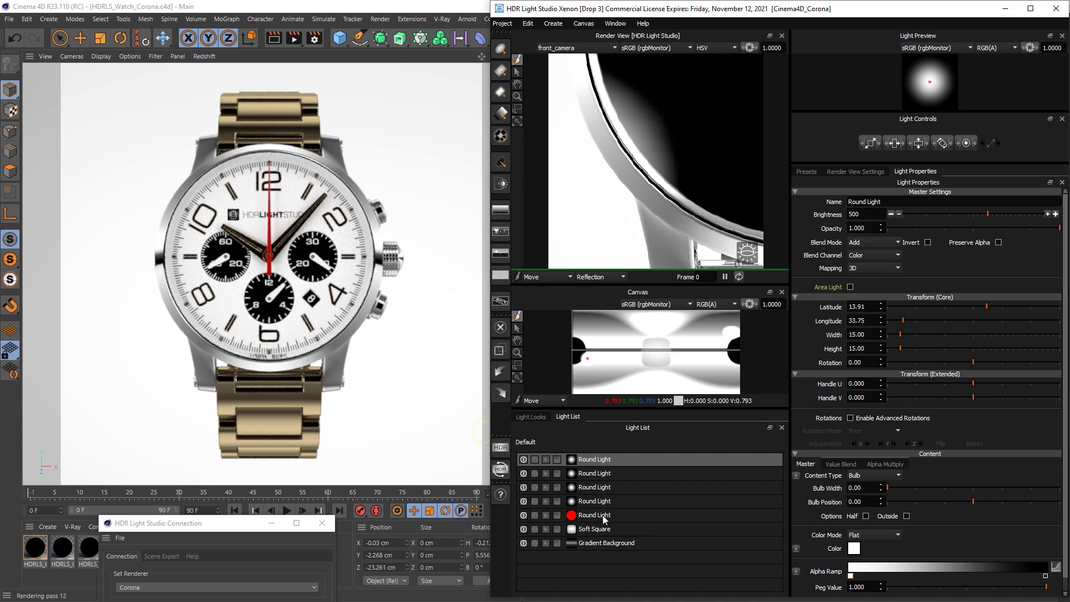
Step: Select the Gradient Background, enlarge the Canvas, and pause the Render View
{"action": "left_click", "coordinate": [605, 544]}
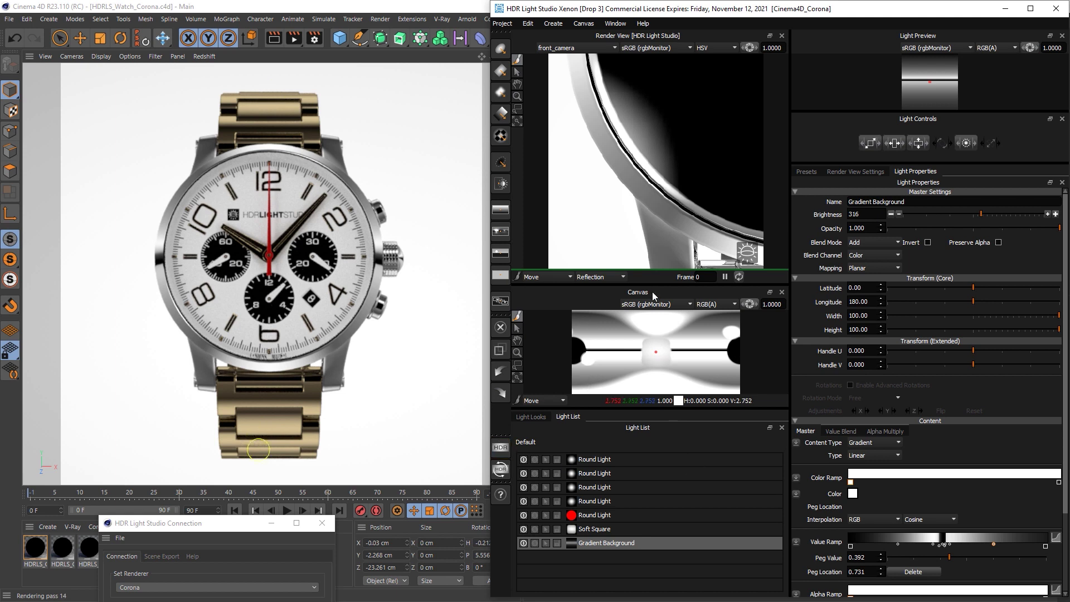
{"action": "left_click_drag", "start_coordinate": [653, 283], "coordinate": [664, 178]}
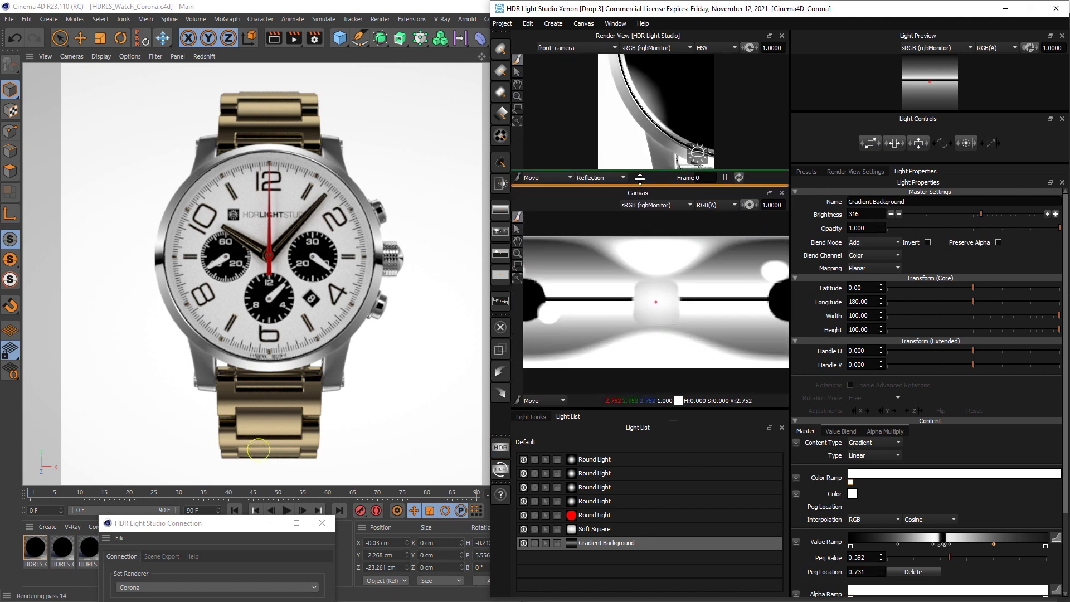
{"action": "left_click", "coordinate": [725, 171]}
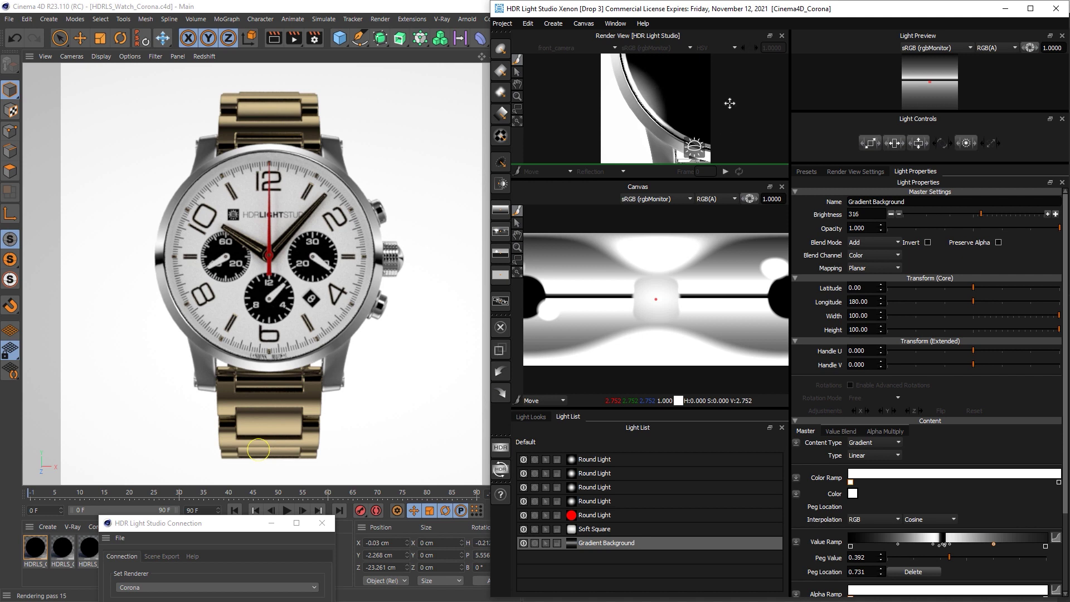
Step: Enlarge the Canvas, then add a Round Light reflecting on the top link of the upper strap with brightness 773
{"action": "left_click_drag", "start_coordinate": [652, 408], "coordinate": [652, 418]}
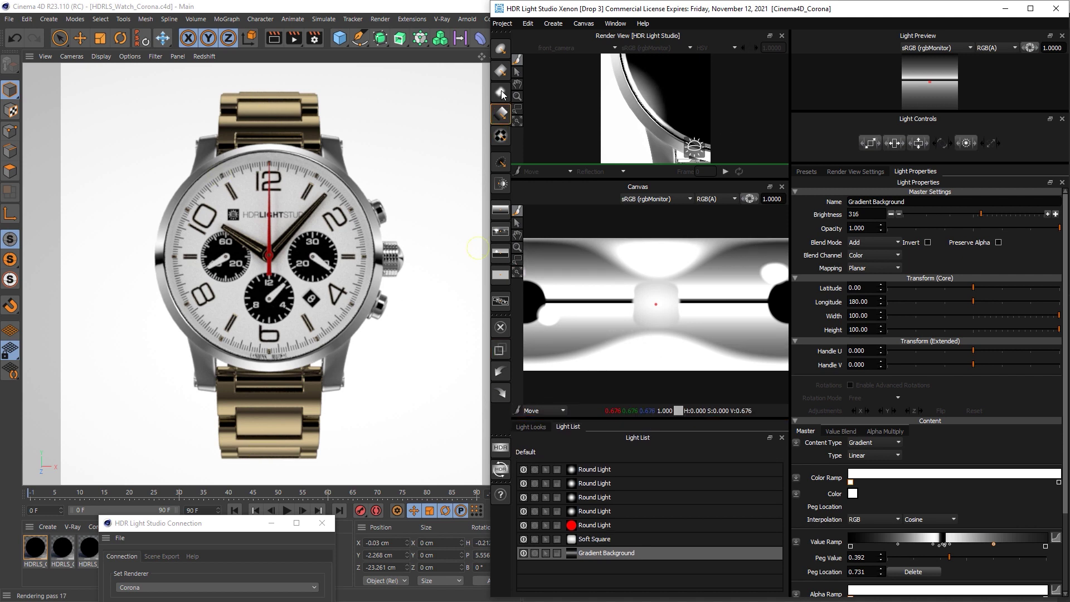
{"action": "left_click", "coordinate": [502, 49]}
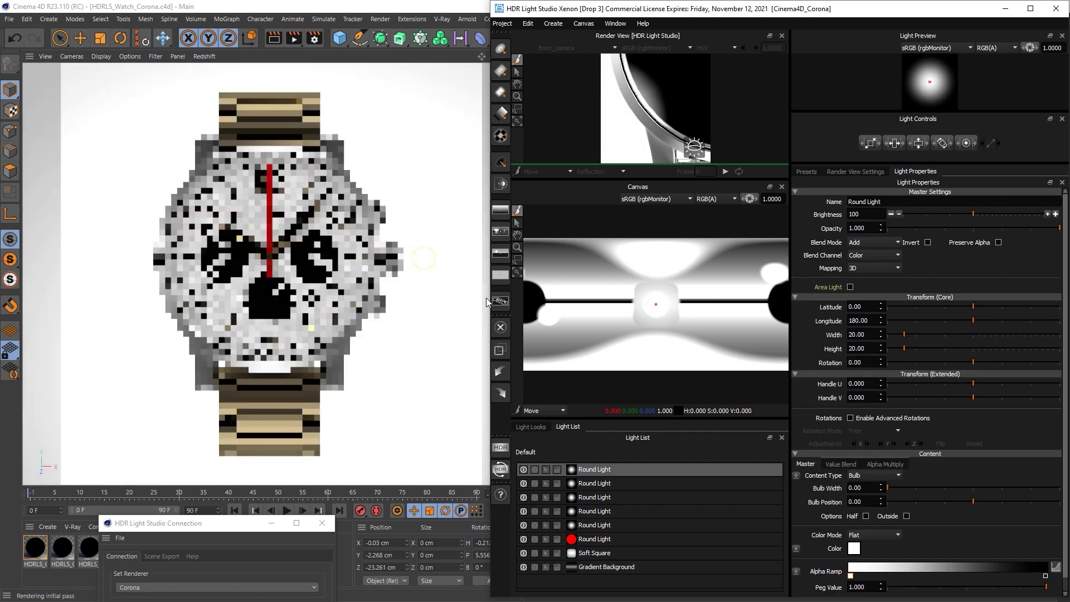
{"action": "left_click", "coordinate": [270, 105]}
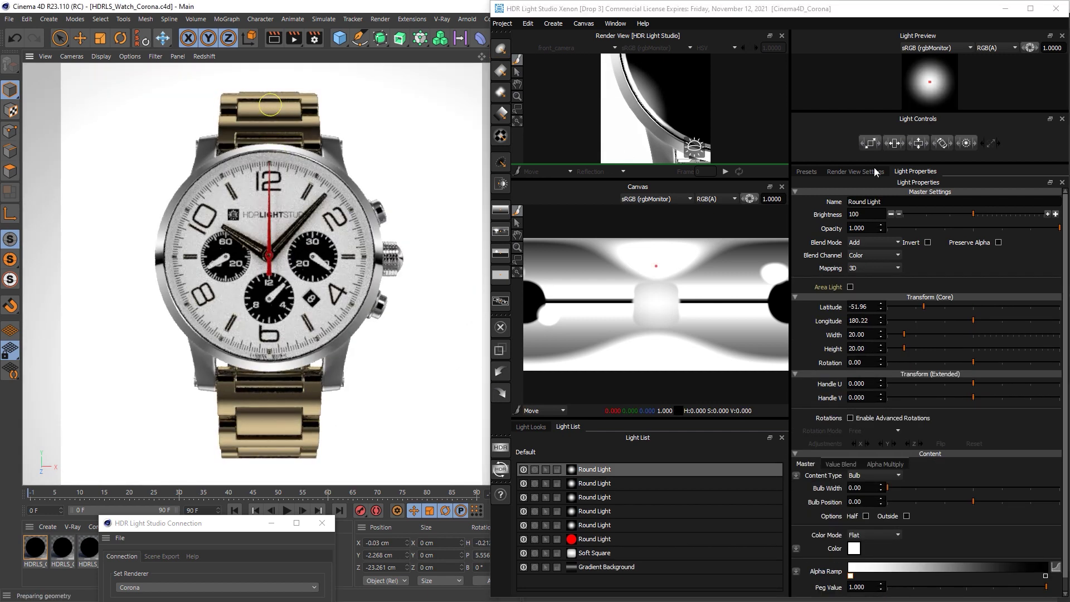
{"action": "left_click_drag", "start_coordinate": [974, 215], "coordinate": [998, 215]}
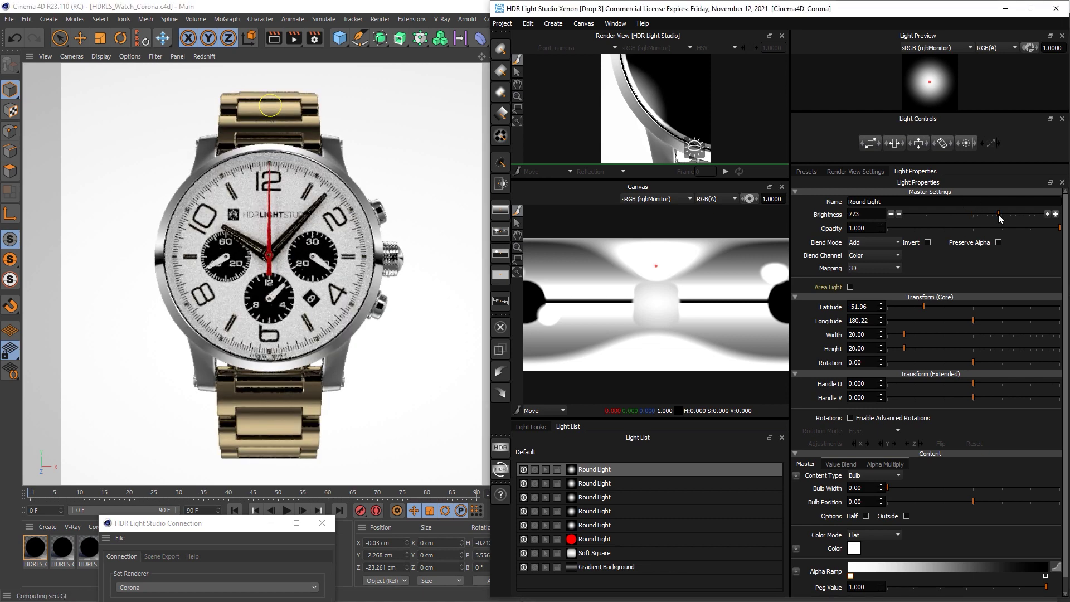
Step: Lower the Canvas exposure to 0.142 and set the new Round Light's width and height to 15
{"action": "left_click", "coordinate": [747, 201]}
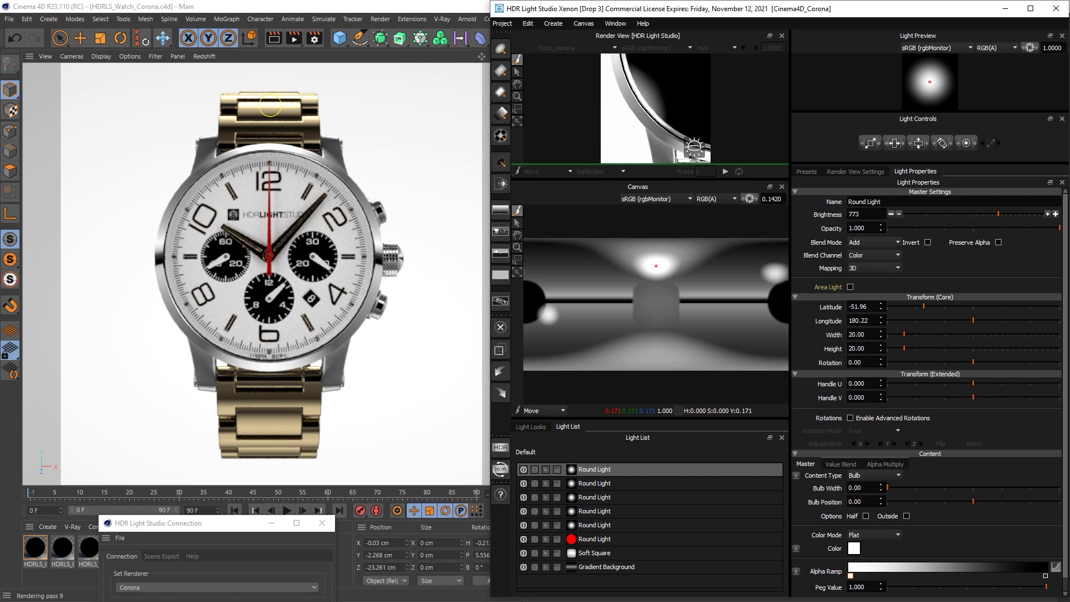
{"action": "left_click_drag", "start_coordinate": [869, 336], "coordinate": [811, 330]}
{"action": "type", "text": "15"}
{"action": "key", "text": "Tab"}
{"action": "type", "text": "15"}
{"action": "key", "text": "Tab"}
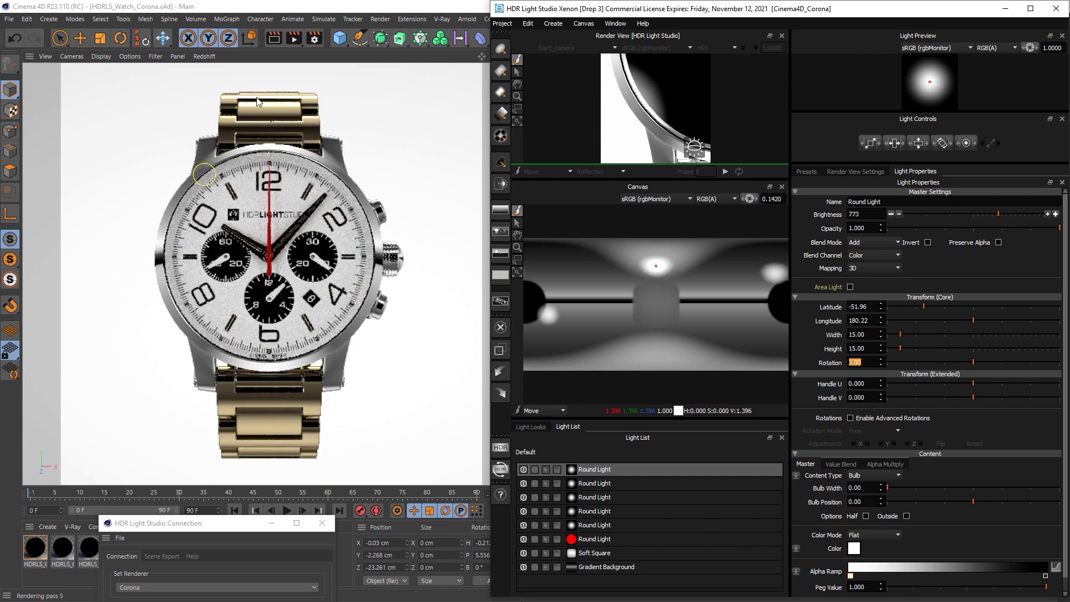
Step: Reposition the Round Light's reflection on the top link of the upper strap, at latitude -51.93, longitude 180.22
{"action": "left_click", "coordinate": [271, 108]}
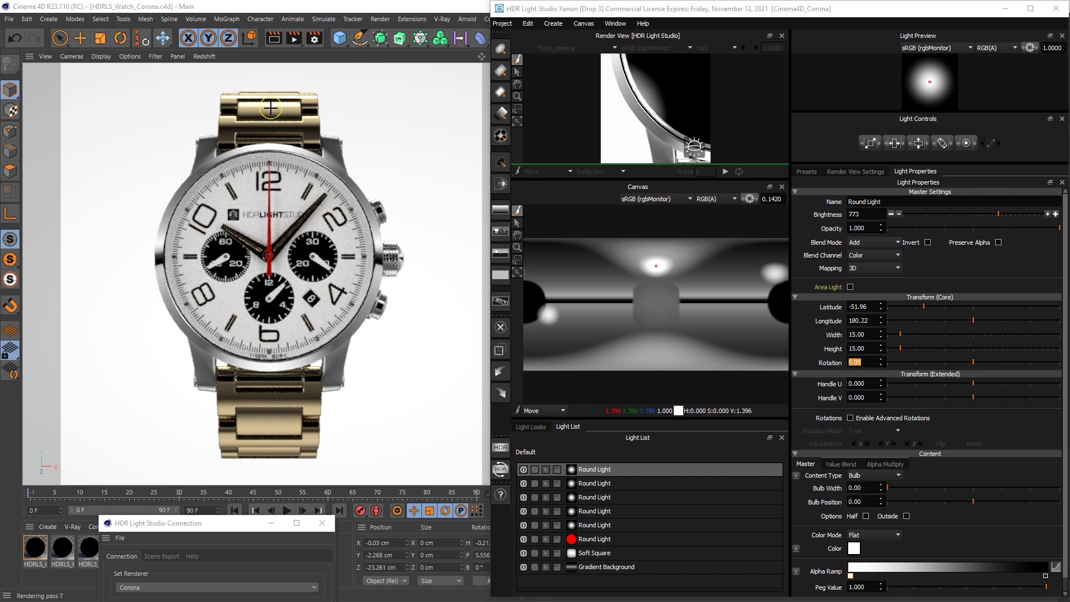
{"action": "left_click", "coordinate": [271, 108]}
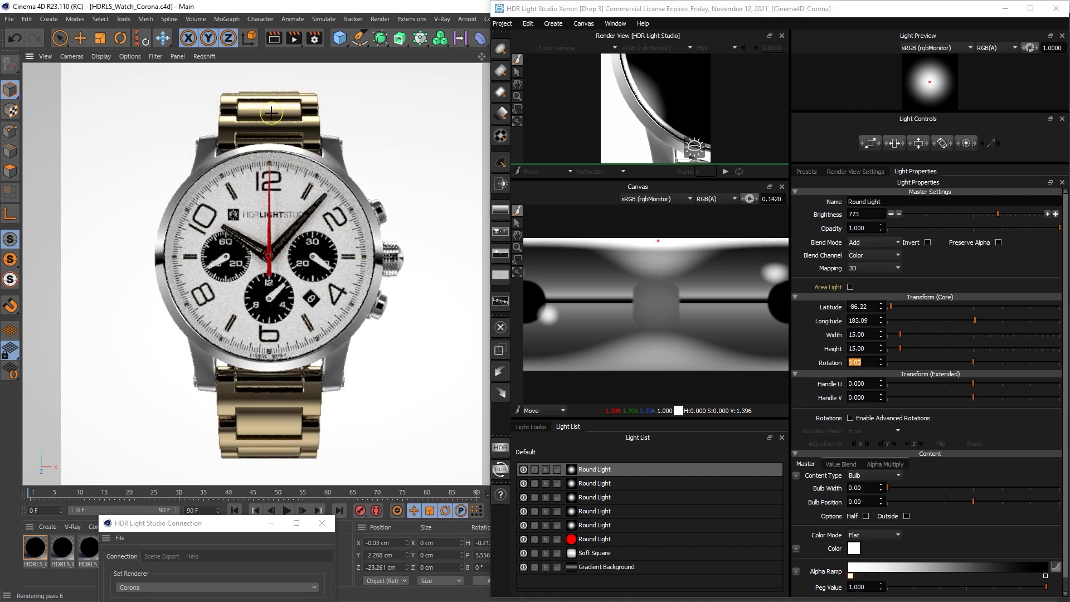
{"action": "left_click", "coordinate": [266, 201]}
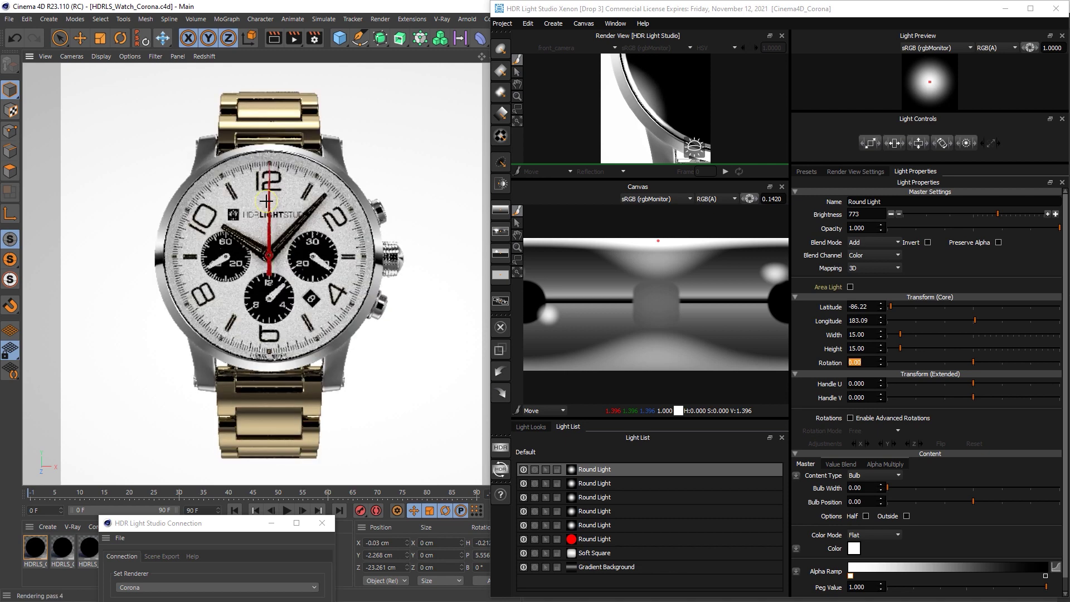
{"action": "left_click", "coordinate": [270, 104]}
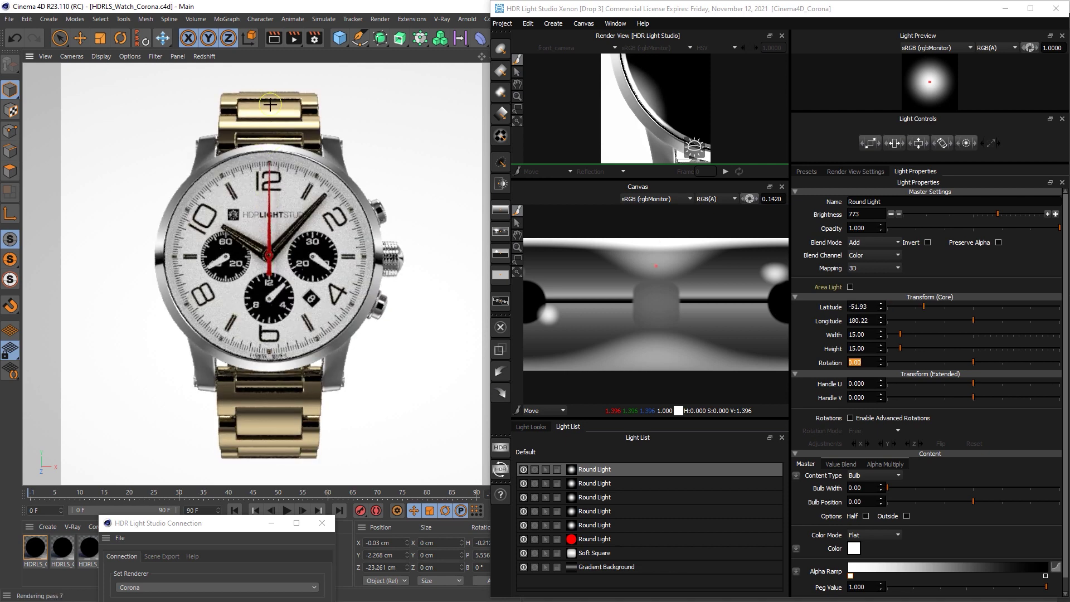
{"action": "left_click", "coordinate": [429, 95]}
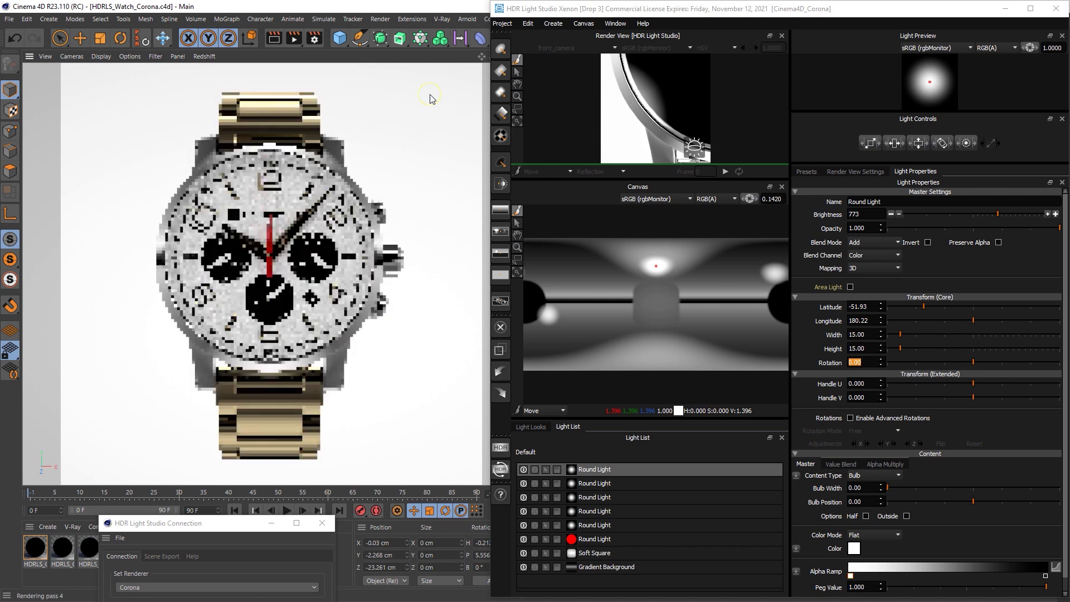
{"action": "left_click", "coordinate": [220, 81]}
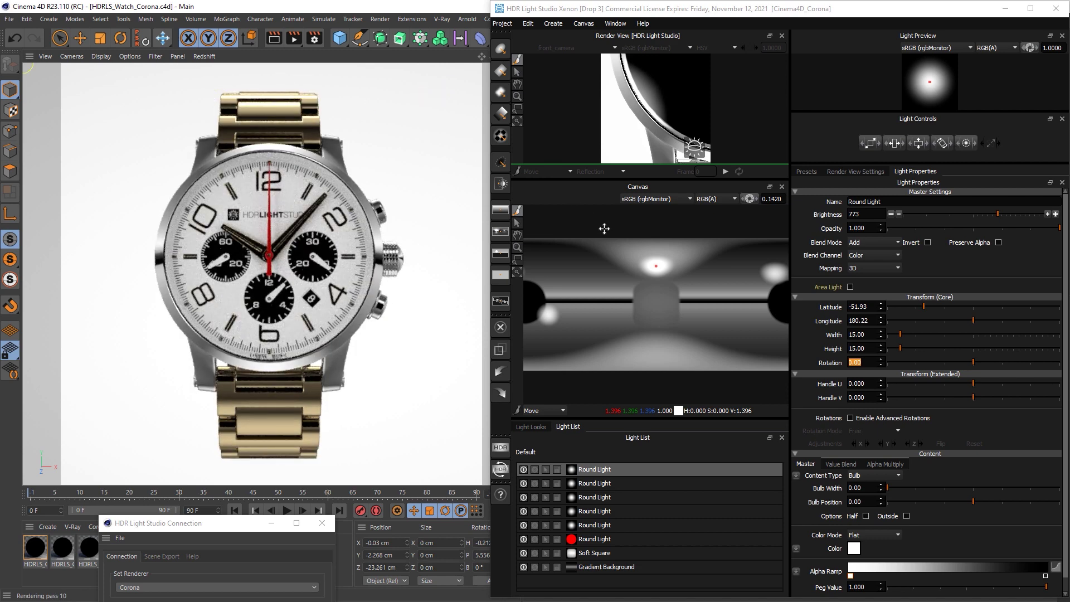
Step: Duplicate the upper strap's Round Light and reflect the copy on the lower strap's large link at latitude 63.75, longitude 180.20
{"action": "left_click", "coordinate": [555, 10]}
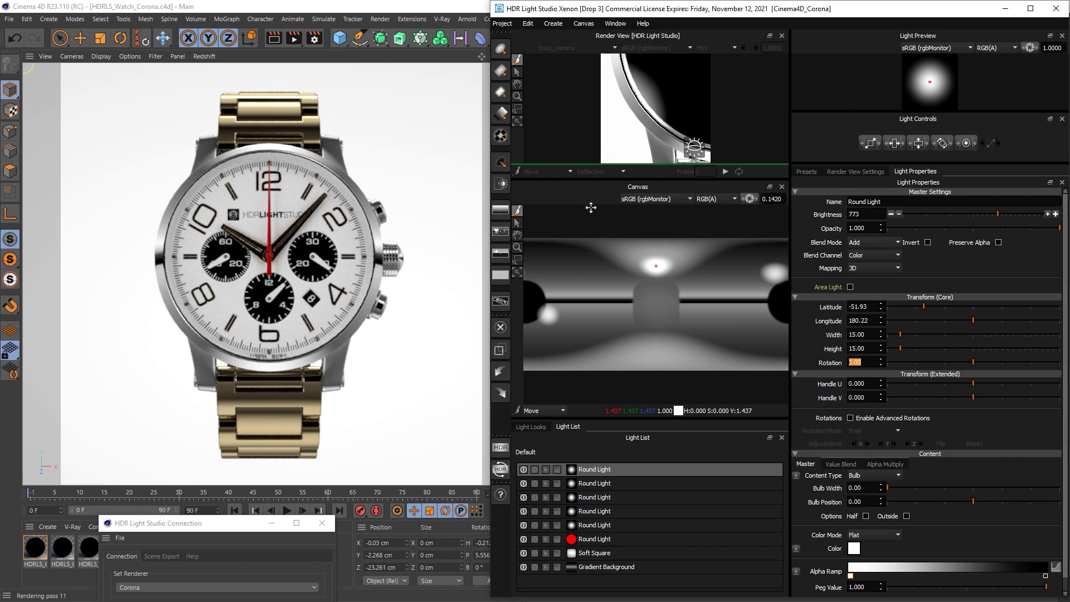
{"action": "key", "text": "ctrl+d"}
{"action": "left_click", "coordinate": [783, 332]}
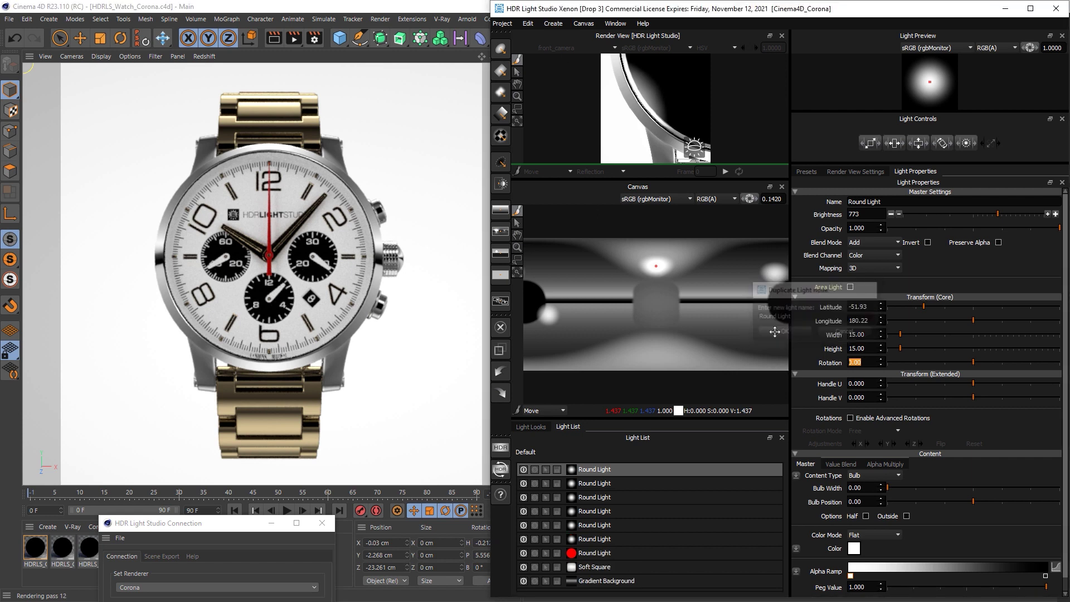
{"action": "left_click", "coordinate": [268, 432]}
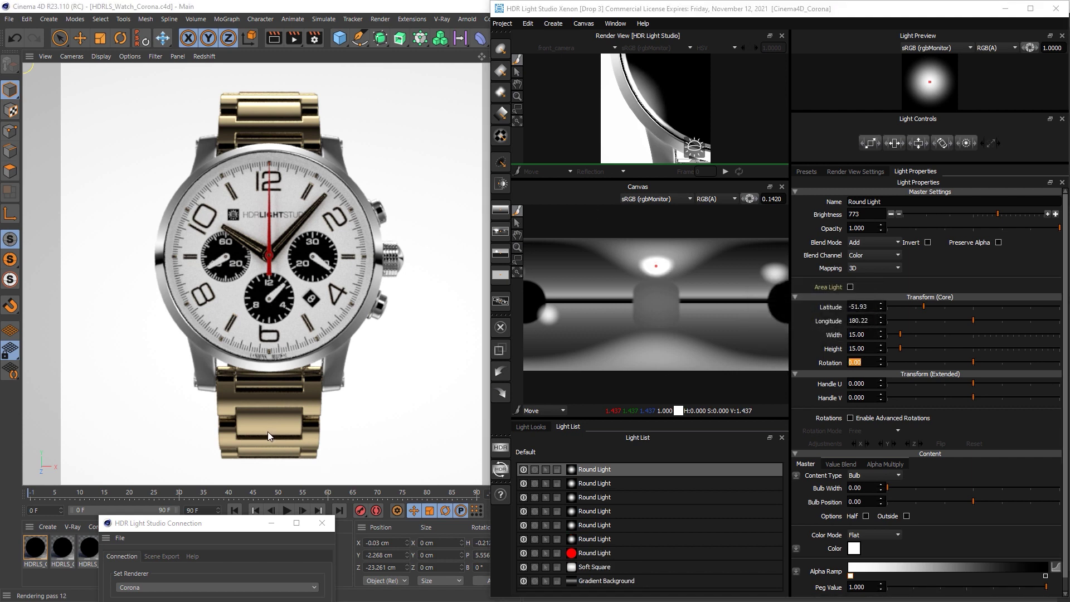
{"action": "left_click", "coordinate": [268, 431]}
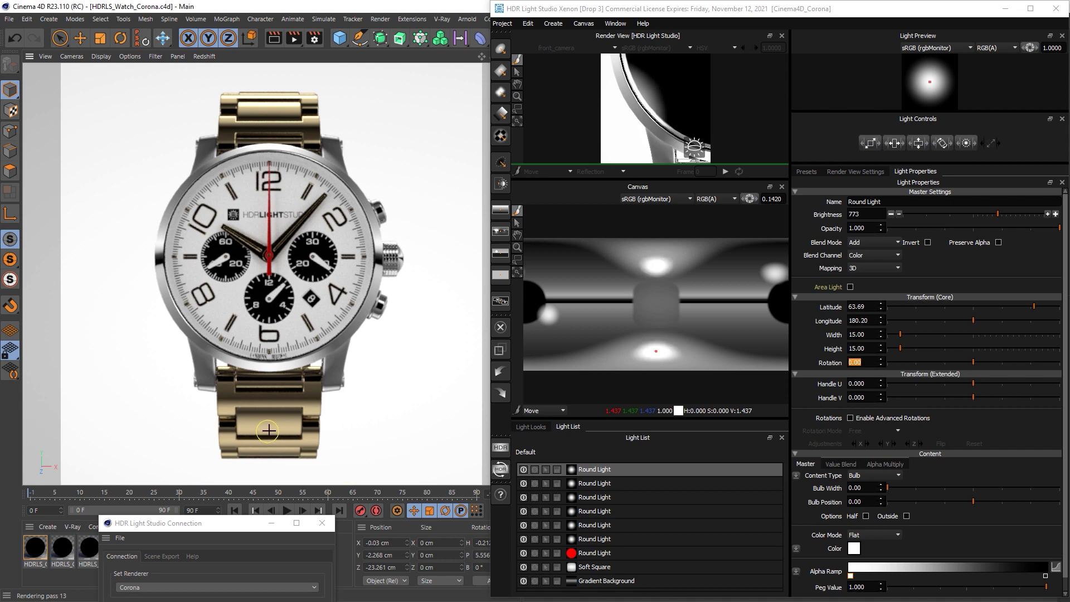
{"action": "left_click", "coordinate": [268, 431]}
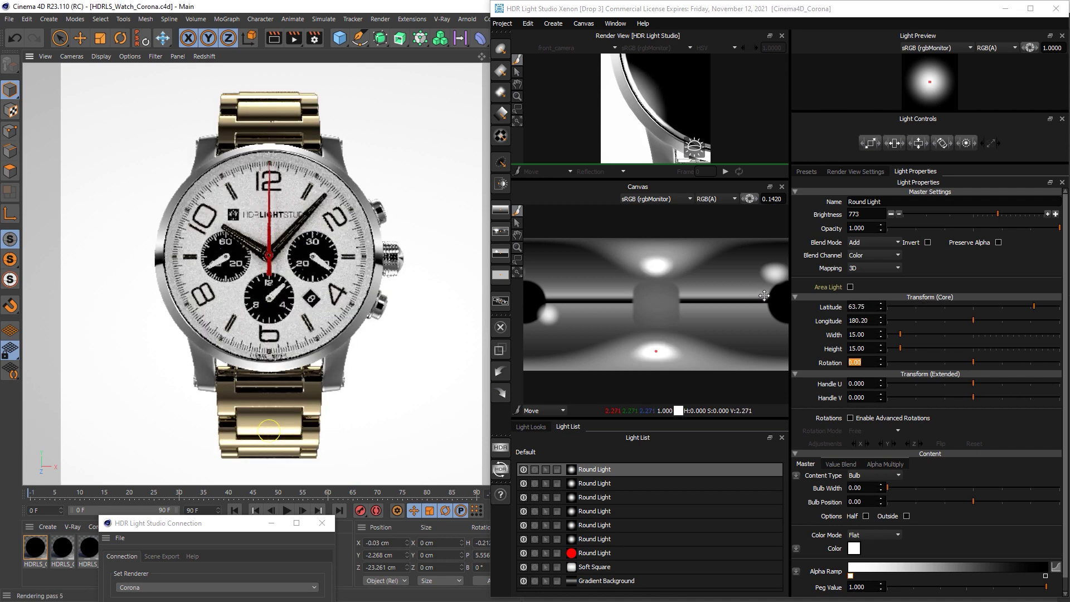
Step: Reduce the brightness of the lower strap's Round Light to 193
{"action": "left_click", "coordinate": [892, 214]}
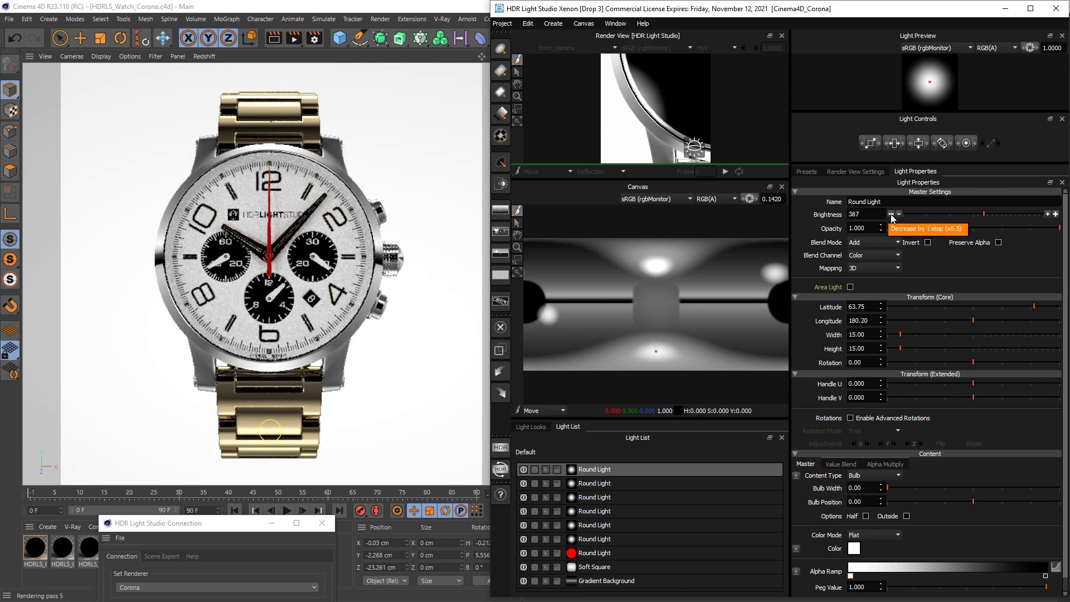
{"action": "left_click", "coordinate": [891, 215]}
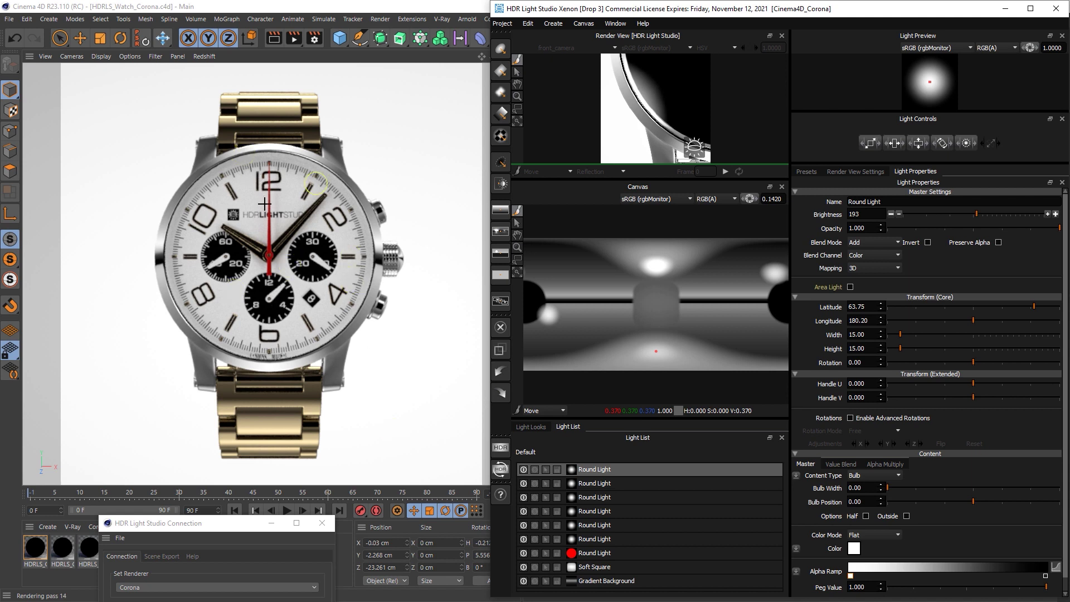
Step: Browse the StudioLights presets and add the Bathroom window light to the Canvas at latitude -13.61, longitude 14.37
{"action": "left_click", "coordinate": [811, 173]}
{"action": "scroll", "coordinate": [885, 391], "scroll_direction": "down", "scroll_amount": 3}
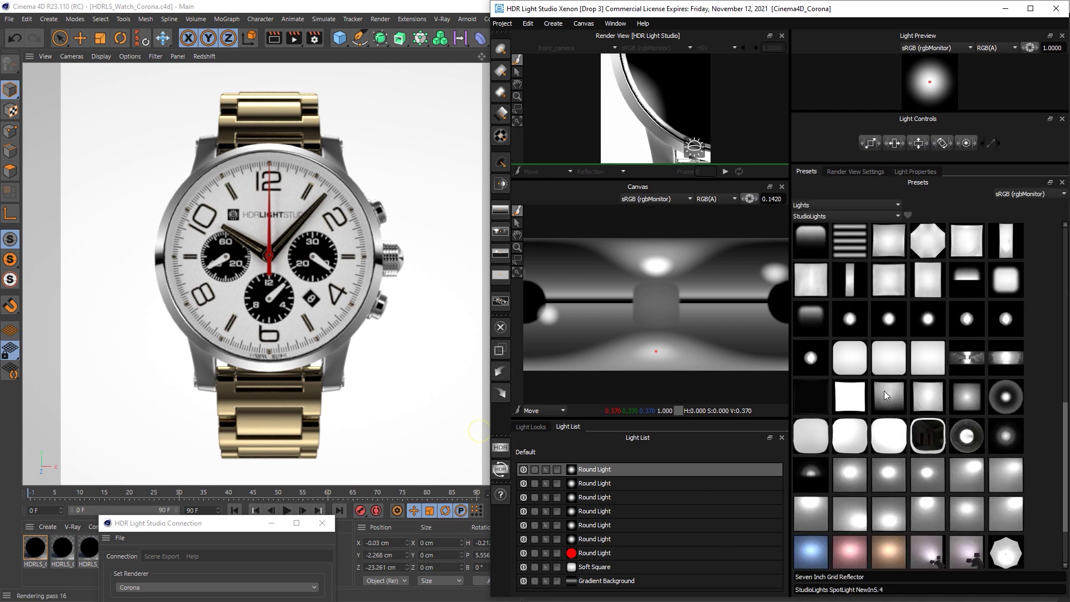
{"action": "scroll", "coordinate": [884, 390], "scroll_direction": "down", "scroll_amount": 2}
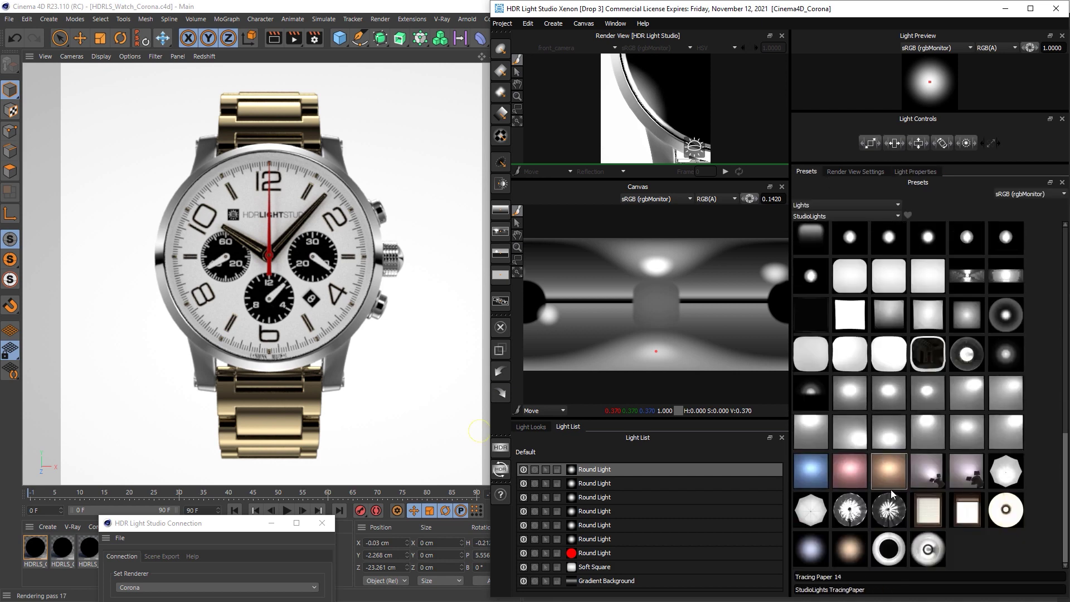
{"action": "mouse_move", "coordinate": [890, 490]}
{"action": "scroll", "coordinate": [891, 489], "scroll_direction": "up", "scroll_amount": 5}
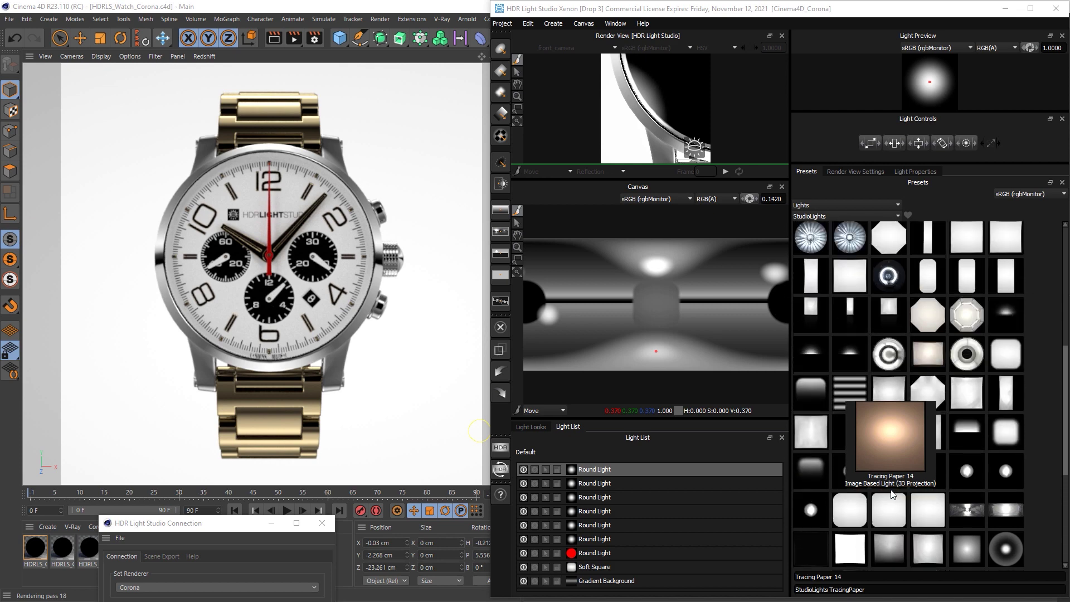
{"action": "scroll", "coordinate": [891, 489], "scroll_direction": "up", "scroll_amount": 6}
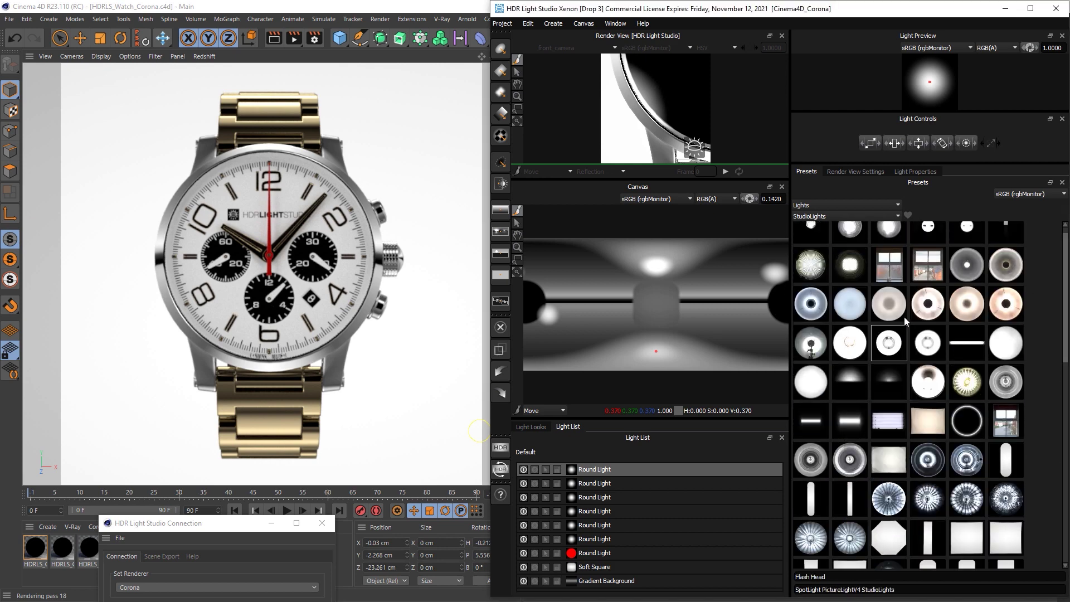
{"action": "scroll", "coordinate": [1008, 425], "scroll_direction": "up", "scroll_amount": 1}
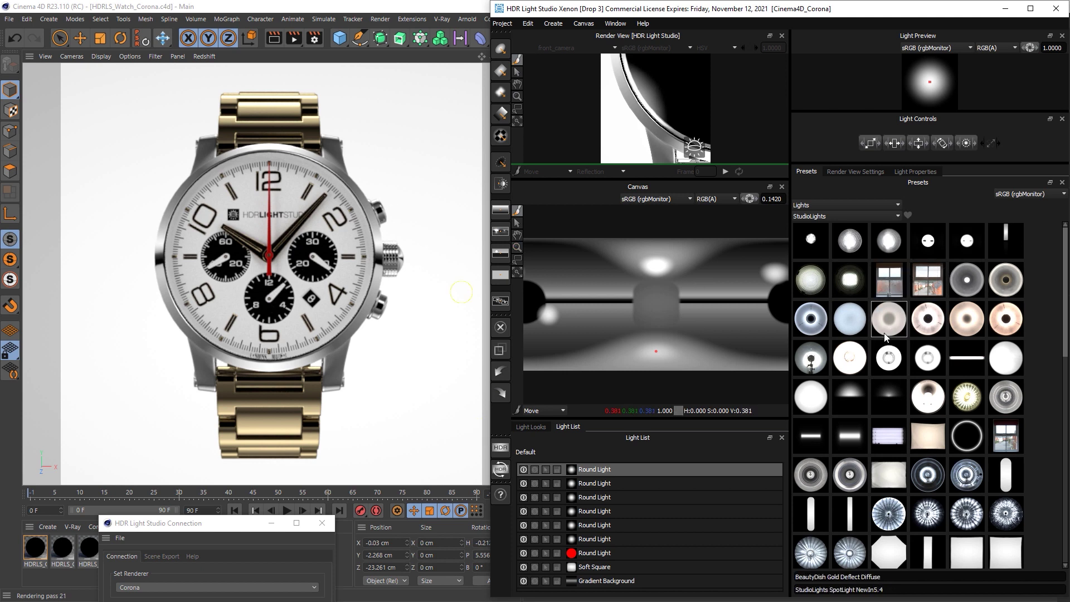
{"action": "left_click_drag", "start_coordinate": [894, 285], "coordinate": [721, 300]}
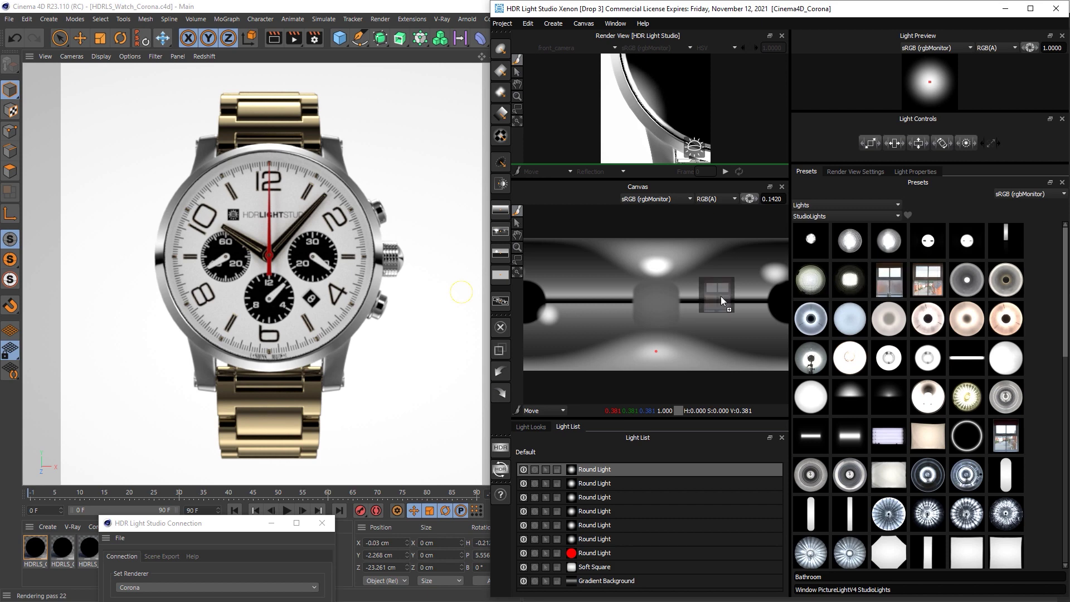
{"action": "left_click_drag", "start_coordinate": [534, 295], "coordinate": [534, 295]}
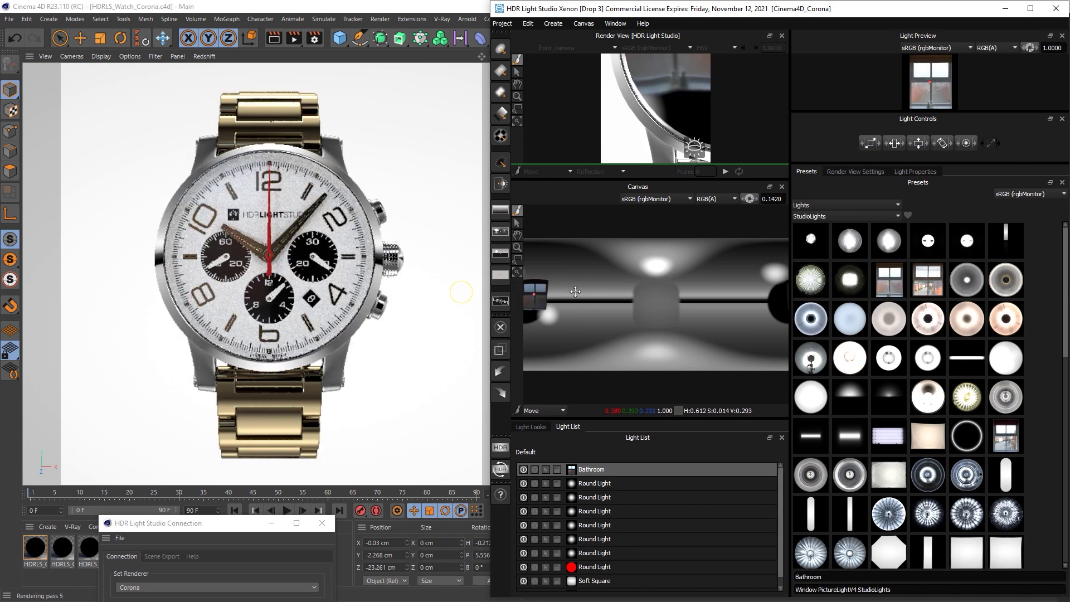
Step: Scale the Bathroom light to a width and height of 9.50 and raise its brightness to 400
{"action": "left_click", "coordinate": [918, 172]}
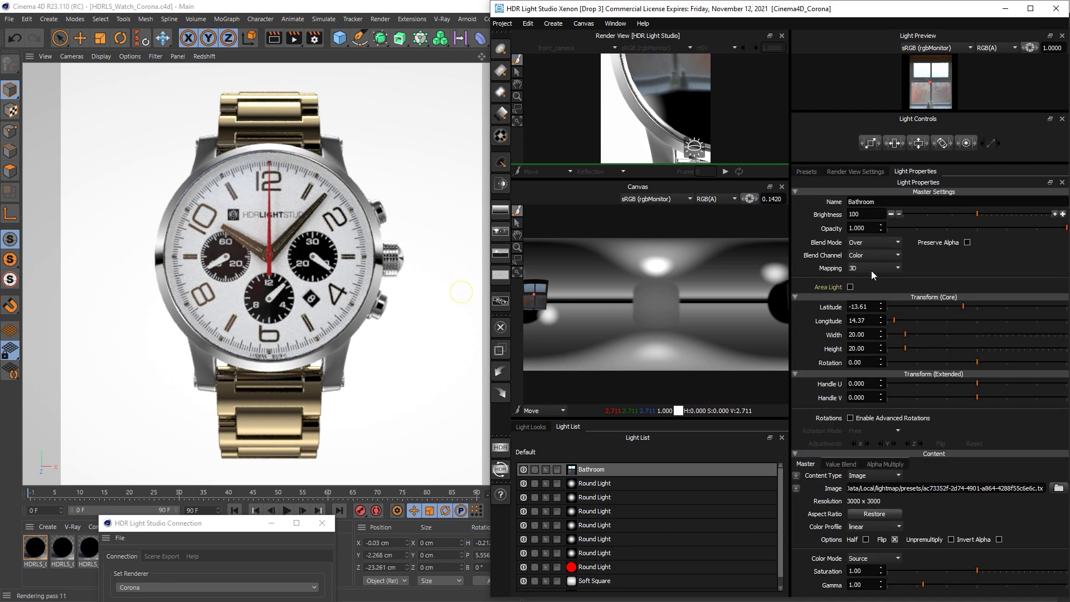
{"action": "left_click_drag", "start_coordinate": [869, 143], "coordinate": [849, 146]}
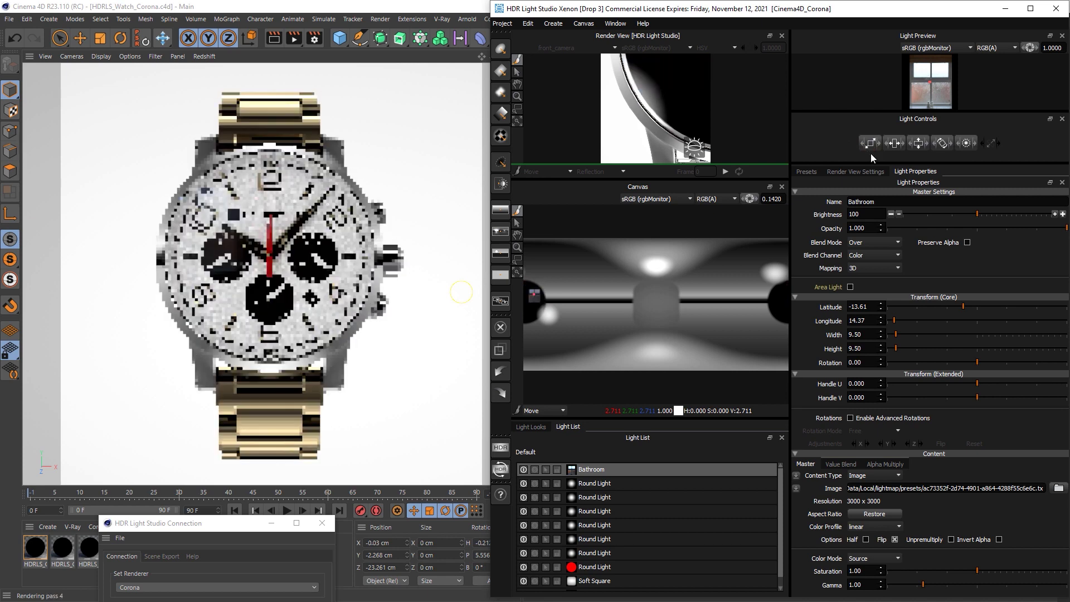
{"action": "left_click", "coordinate": [1063, 214]}
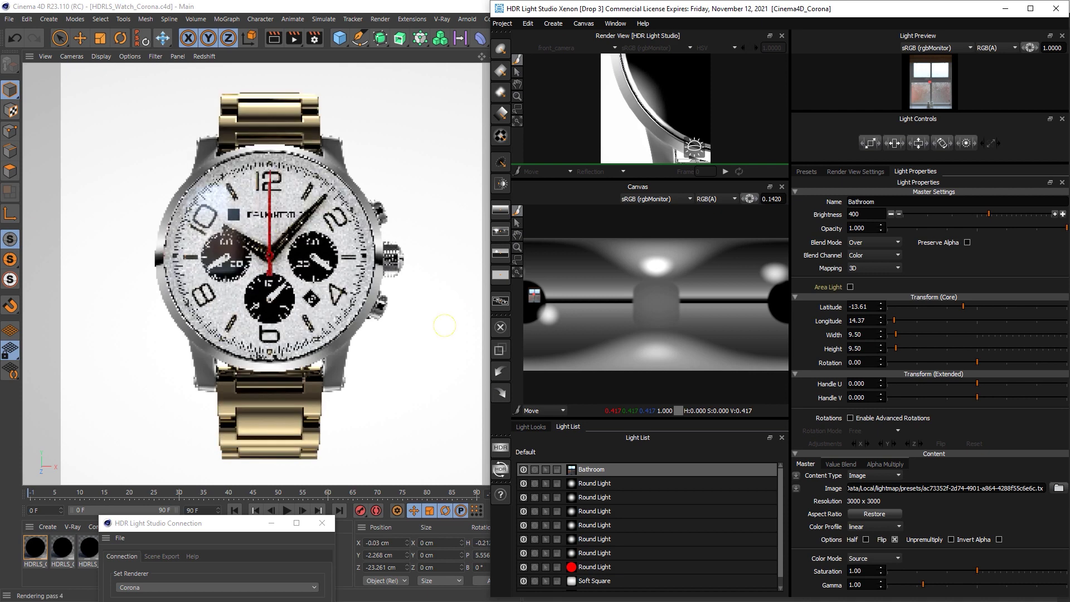
Step: Solo the Bathroom light and place its reflection on the upper-right watch glass at latitude -17.72, longitude 351.32
{"action": "left_click", "coordinate": [299, 230]}
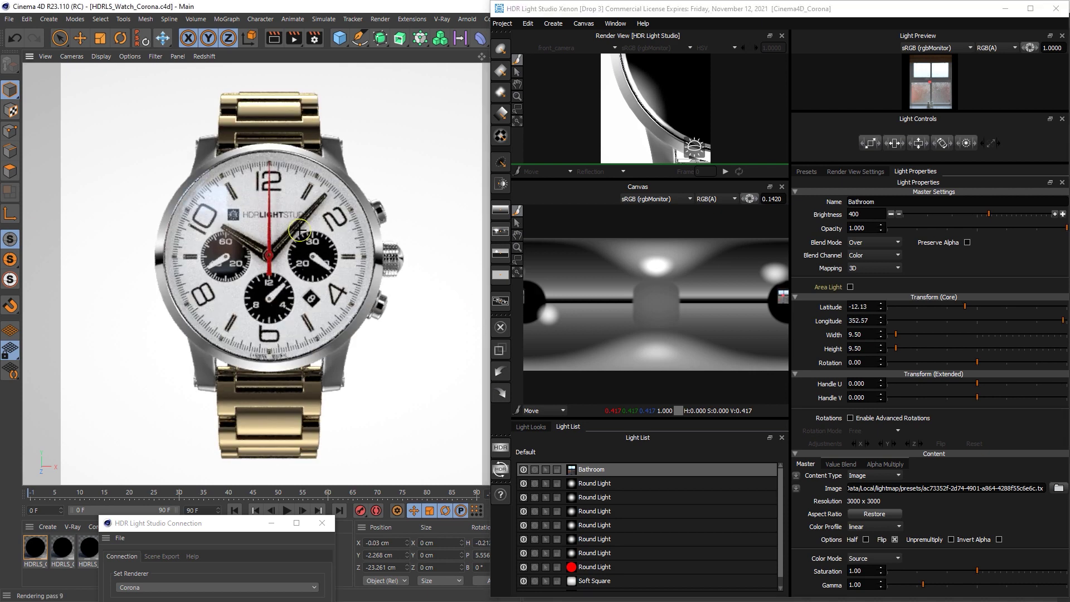
{"action": "left_click", "coordinate": [534, 470]}
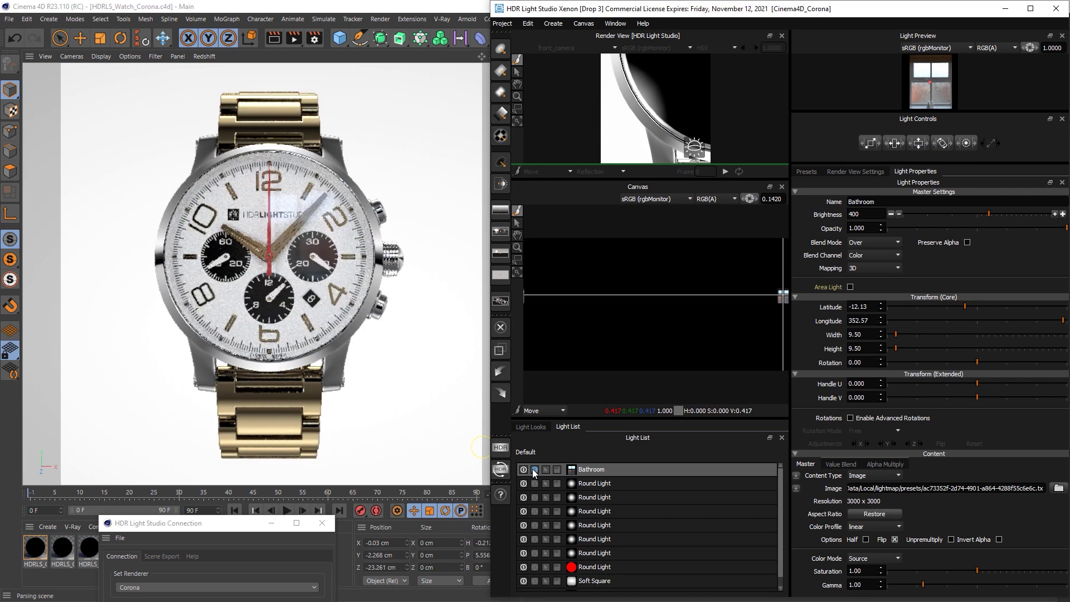
{"action": "left_click", "coordinate": [301, 199]}
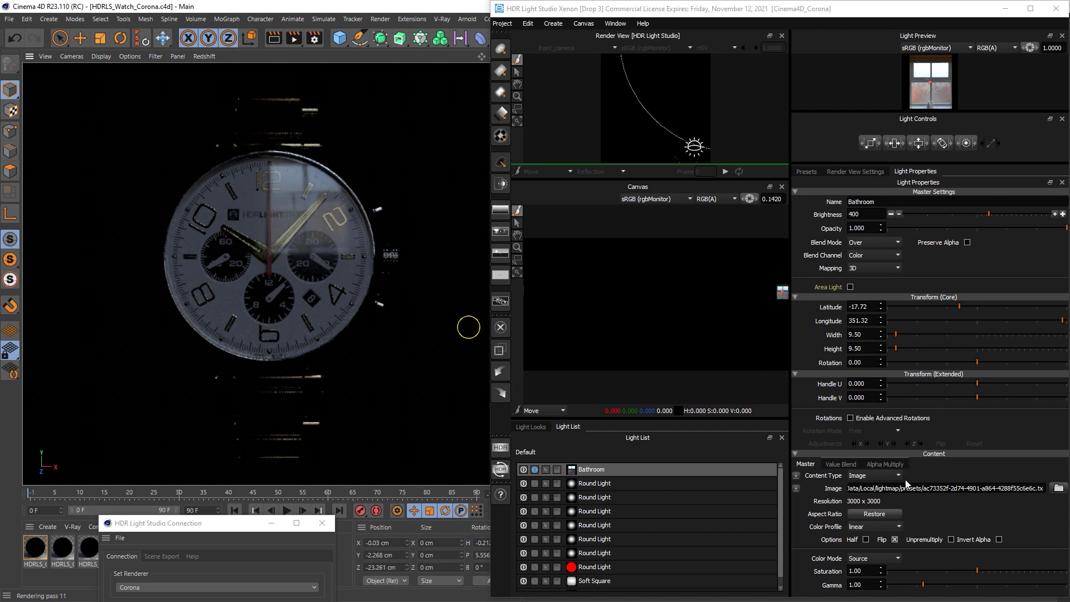
Step: Reduce the Bathroom light's saturation to 0.46, bring all lights back, and lower its brightness to 77
{"action": "left_click_drag", "start_coordinate": [904, 568], "coordinate": [929, 572]}
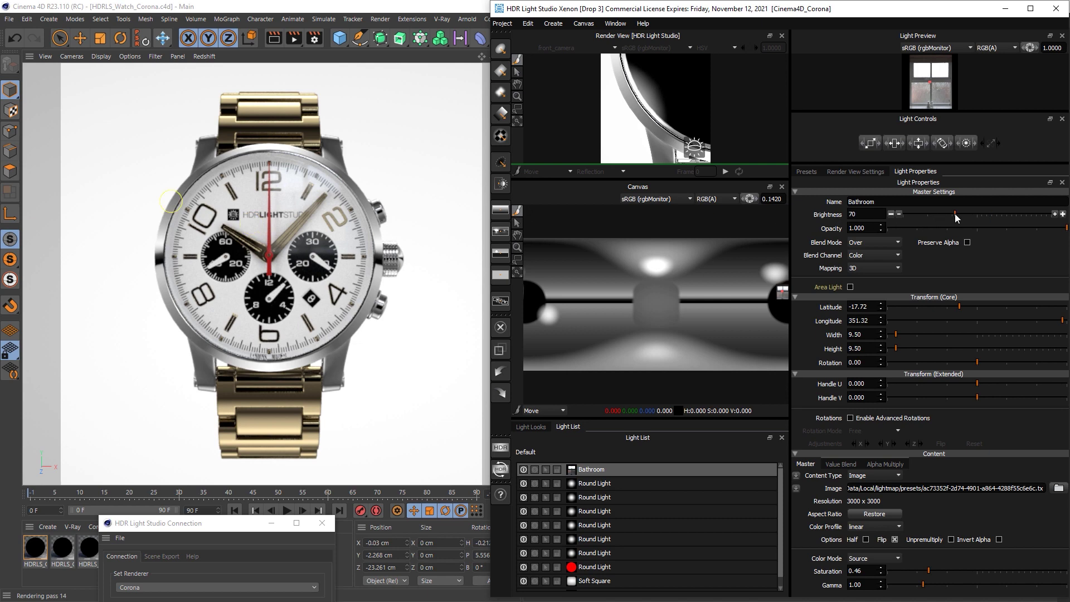
{"action": "left_click_drag", "start_coordinate": [955, 213], "coordinate": [960, 213]}
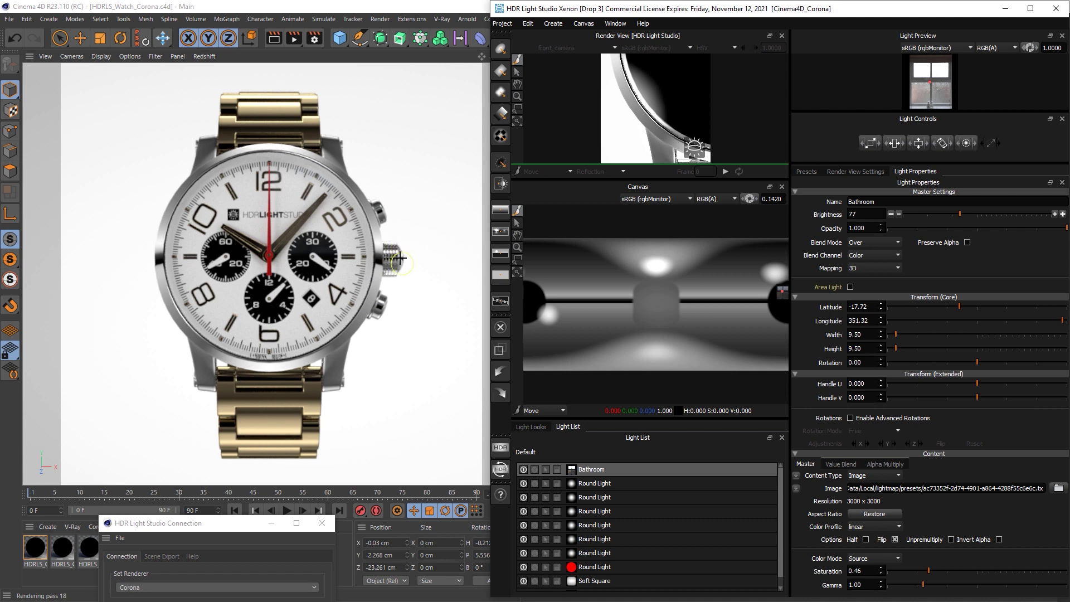
Step: Add the Softbox 72x175 light from the StudioLights presets and place its reflection on the watch crown
{"action": "left_click", "coordinate": [812, 172]}
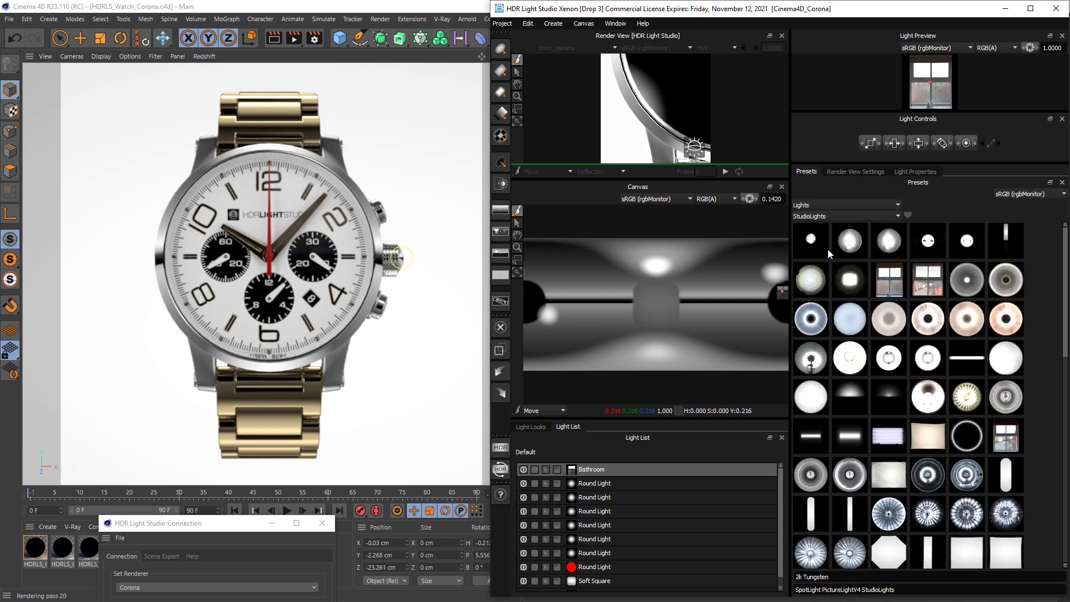
{"action": "scroll", "coordinate": [858, 373], "scroll_direction": "down", "scroll_amount": 3}
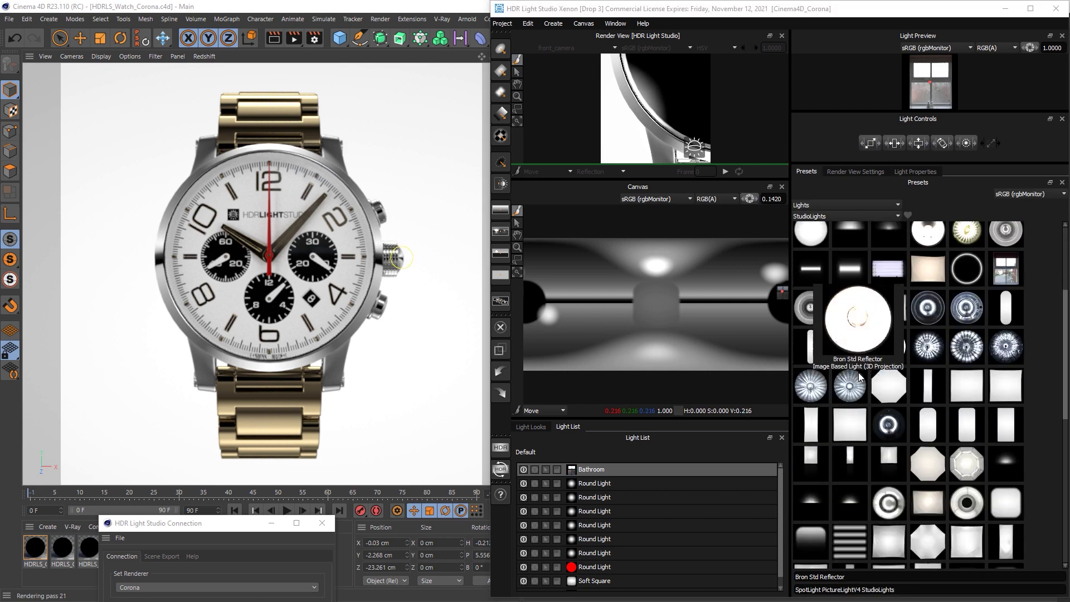
{"action": "scroll", "coordinate": [859, 373], "scroll_direction": "down", "scroll_amount": 2}
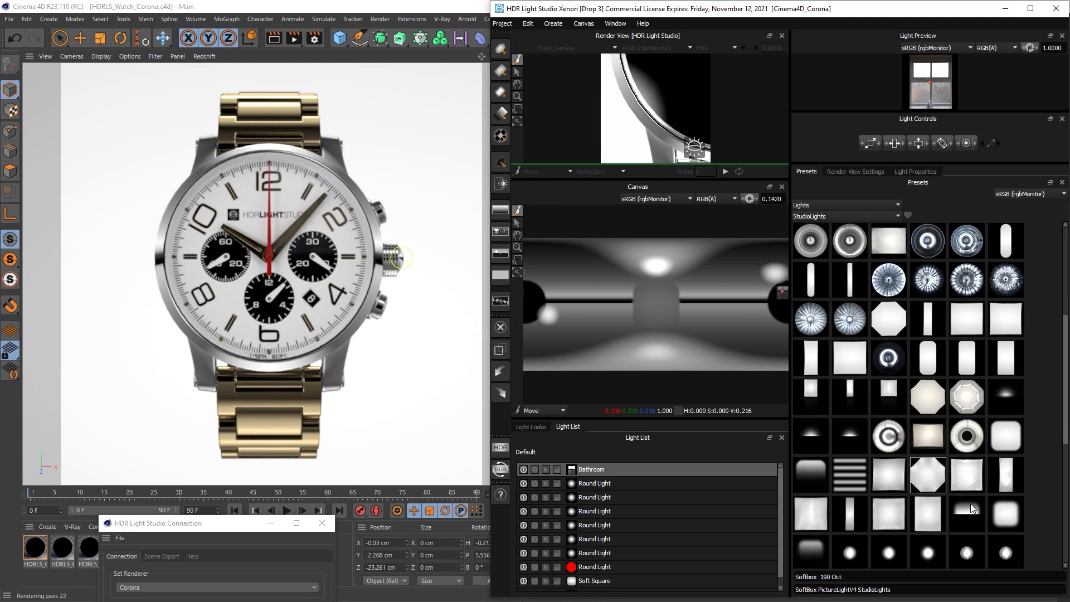
{"action": "left_click", "coordinate": [1005, 474]}
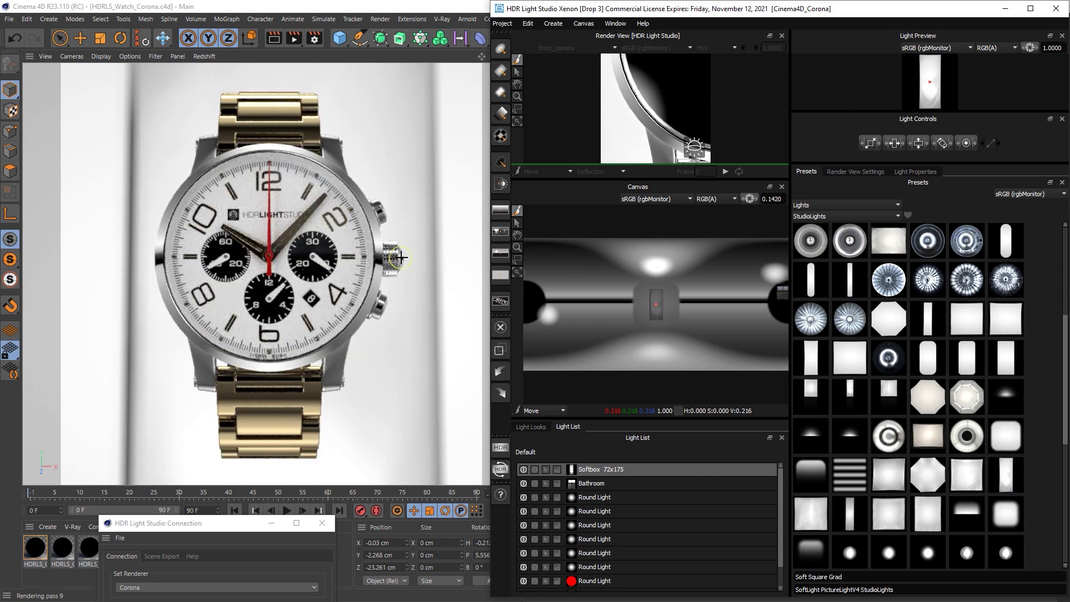
{"action": "left_click", "coordinate": [400, 257]}
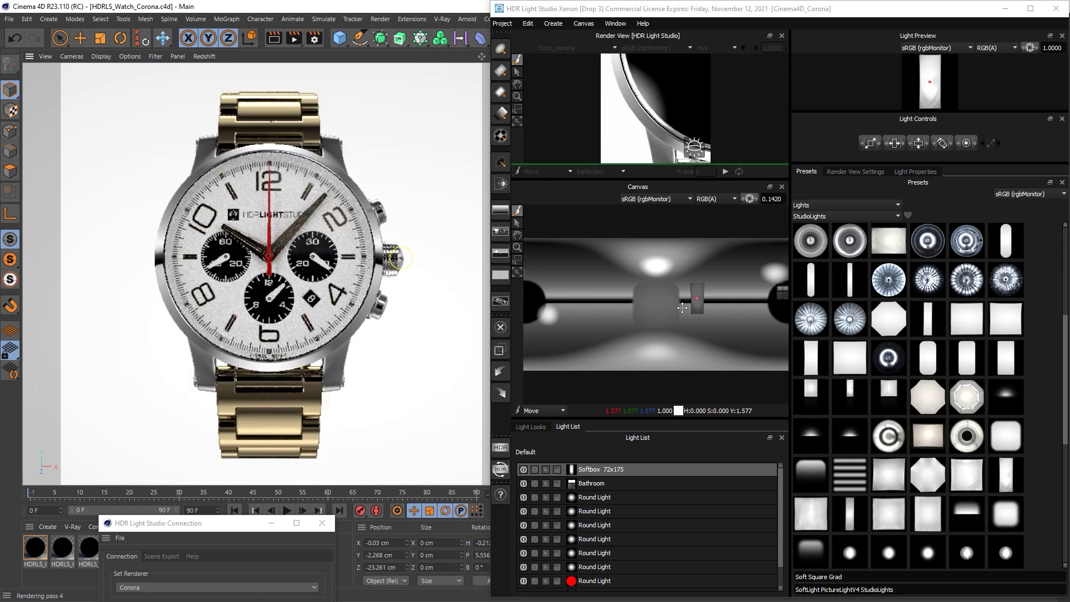
Step: Scale the softbox to width 80.00 and height 44.50, and position it at latitude -3.03, longitude 235.21 with Canvas exposure at 1.0000
{"action": "left_click", "coordinate": [694, 302]}
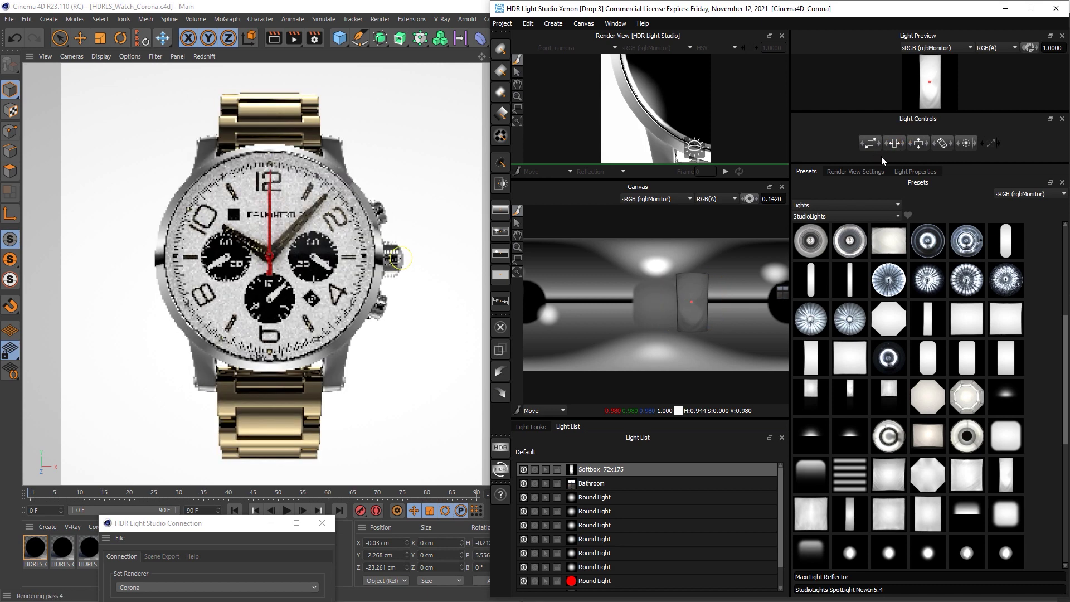
{"action": "left_click", "coordinate": [749, 199]}
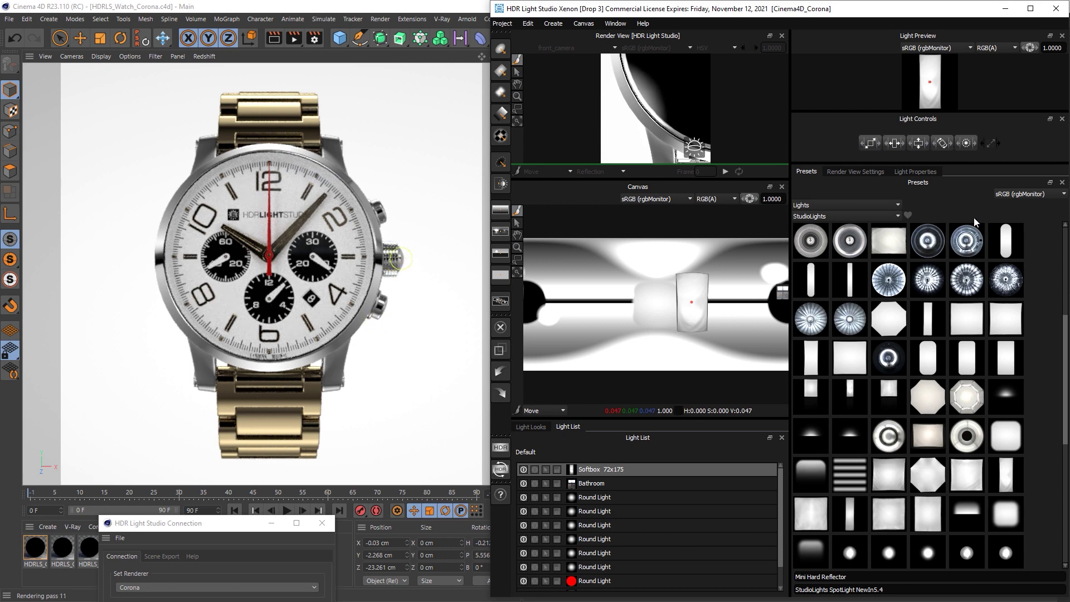
{"action": "left_click", "coordinate": [927, 173]}
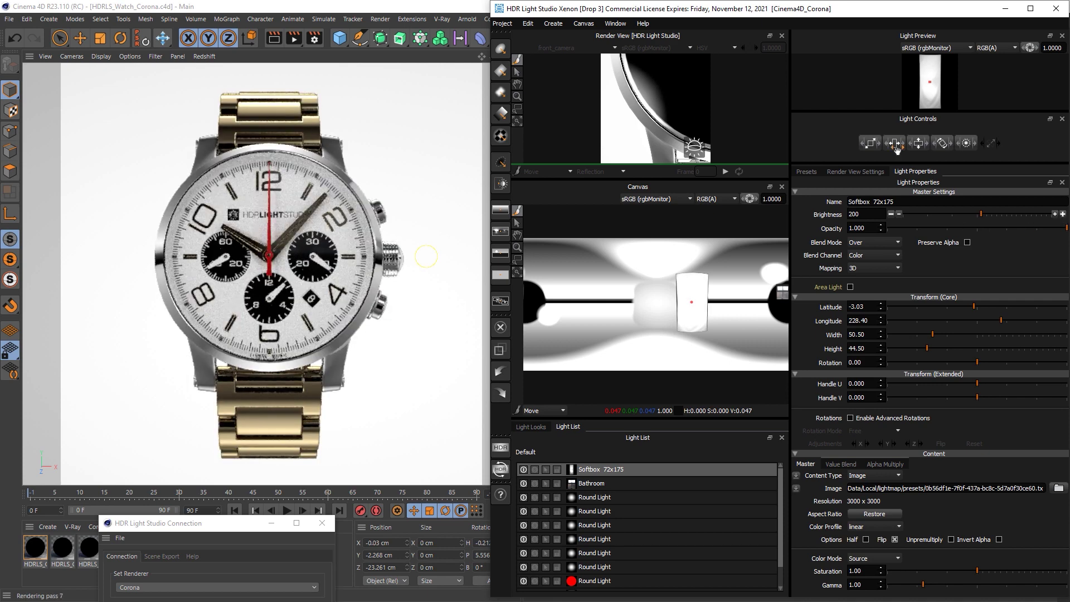
{"action": "left_click_drag", "start_coordinate": [895, 143], "coordinate": [967, 146]}
{"action": "left_click_drag", "start_coordinate": [693, 303], "coordinate": [698, 302]}
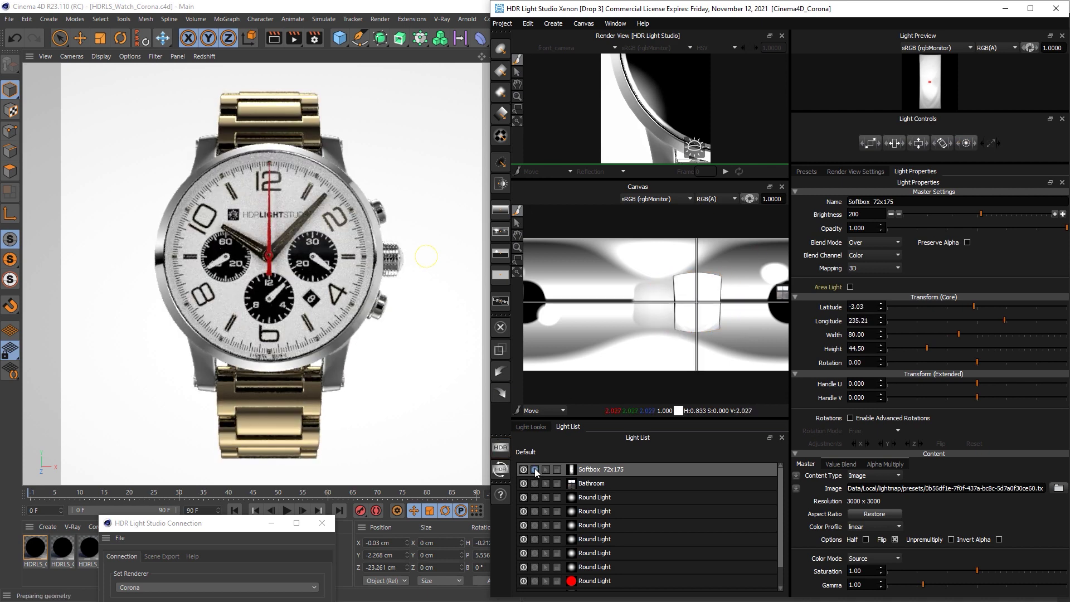
Step: Solo the softbox to inspect its reflection along the case edge and crown, and bring all lights back
{"action": "left_click", "coordinate": [534, 469]}
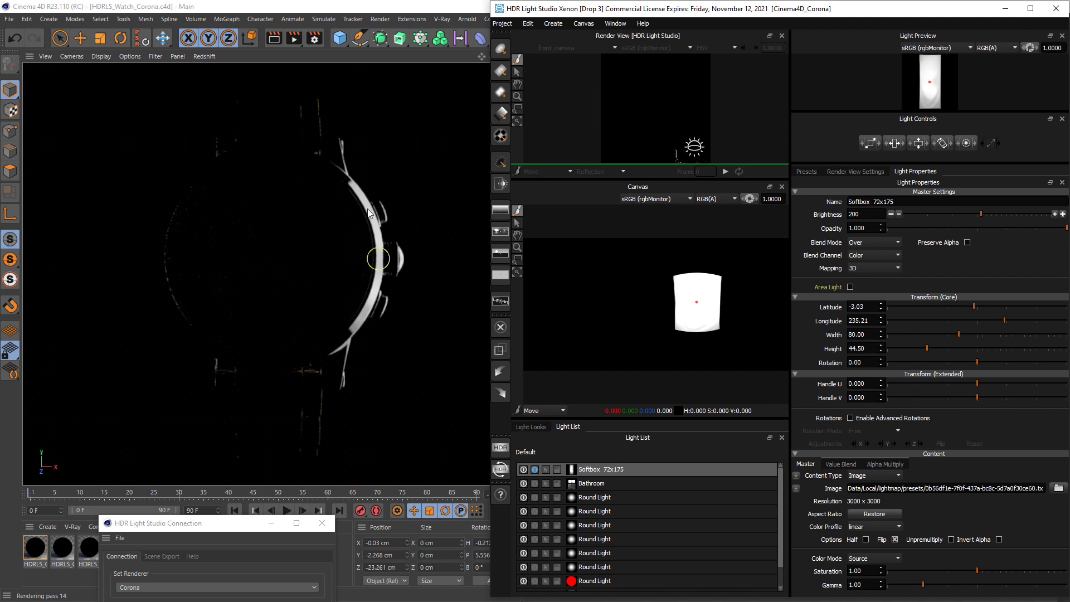
{"action": "left_click", "coordinate": [535, 470]}
{"action": "left_click", "coordinate": [533, 469]}
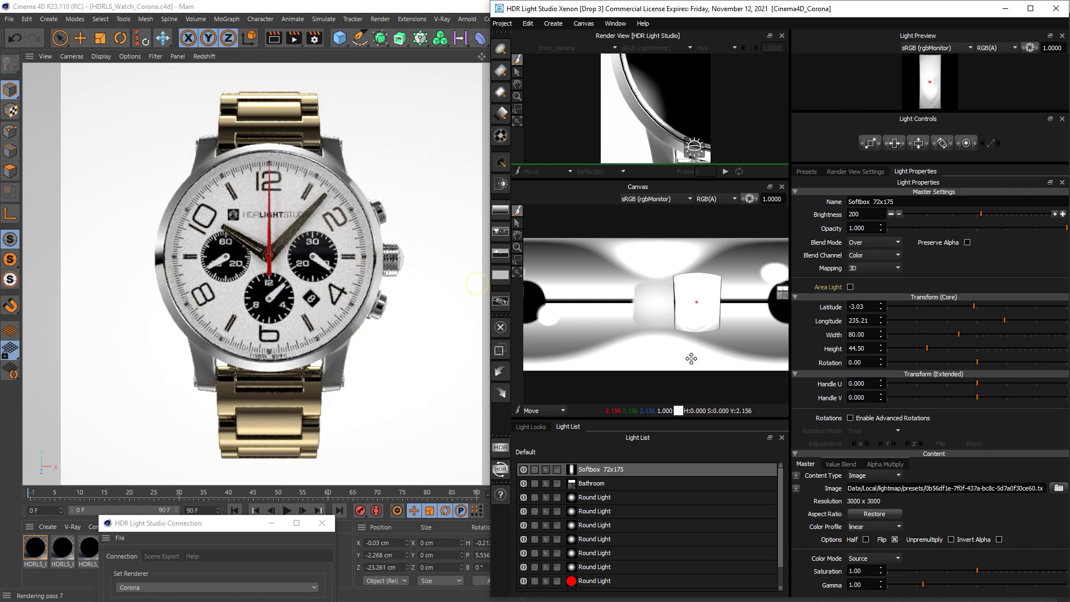
{"action": "left_click", "coordinate": [697, 302]}
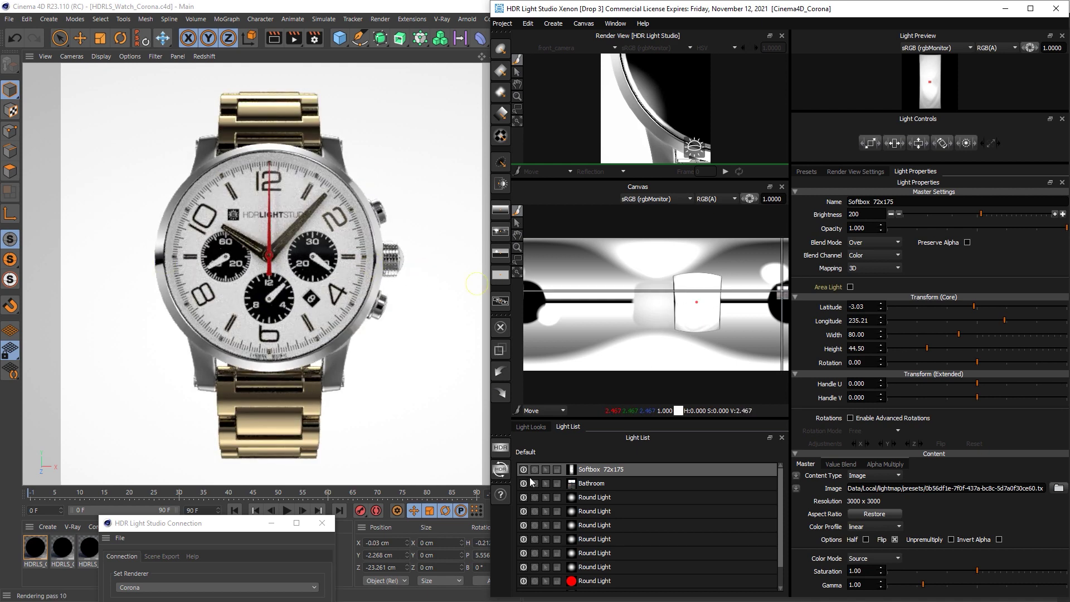
Step: With the softbox soloed, narrow it to width 39.00 and move it to longitude 219.33, finishing with all lights back on
{"action": "left_click", "coordinate": [535, 470]}
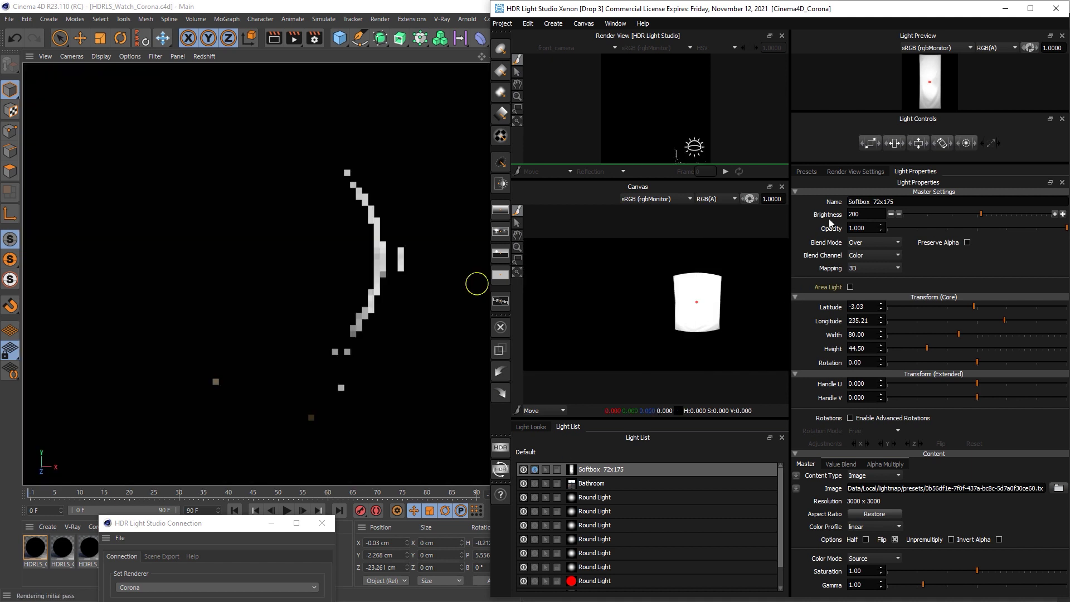
{"action": "left_click_drag", "start_coordinate": [886, 151], "coordinate": [802, 154]}
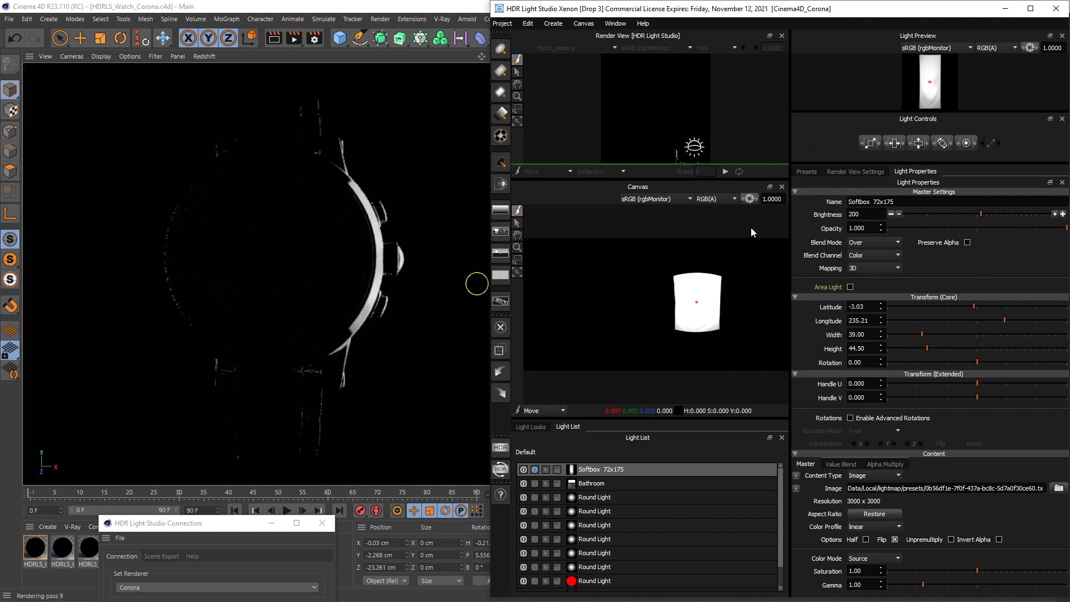
{"action": "left_click", "coordinate": [685, 301]}
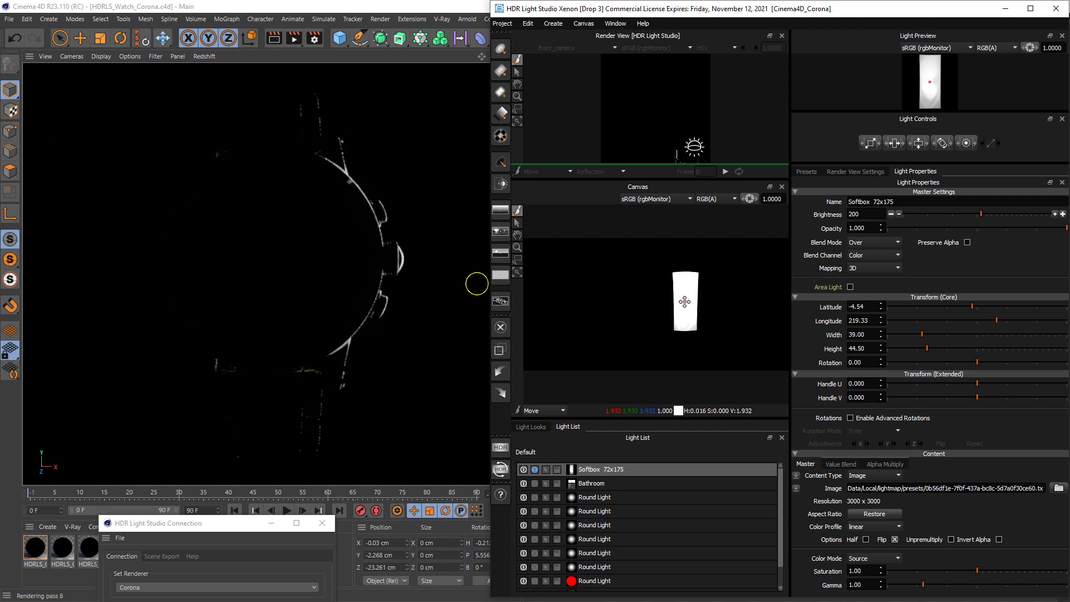
{"action": "left_click", "coordinate": [687, 302]}
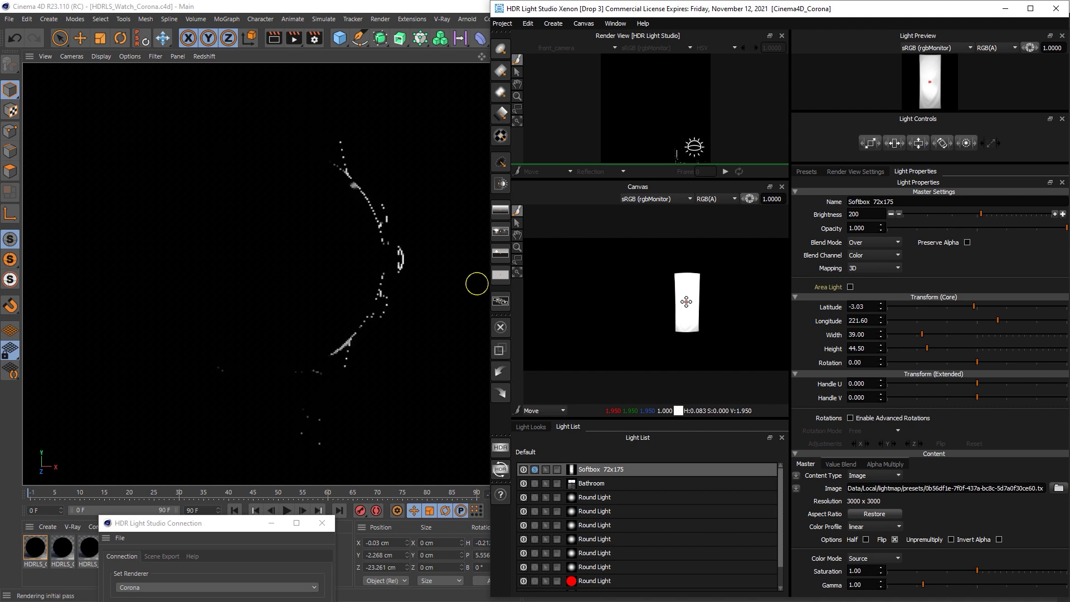
{"action": "left_click_drag", "start_coordinate": [686, 301], "coordinate": [685, 302]}
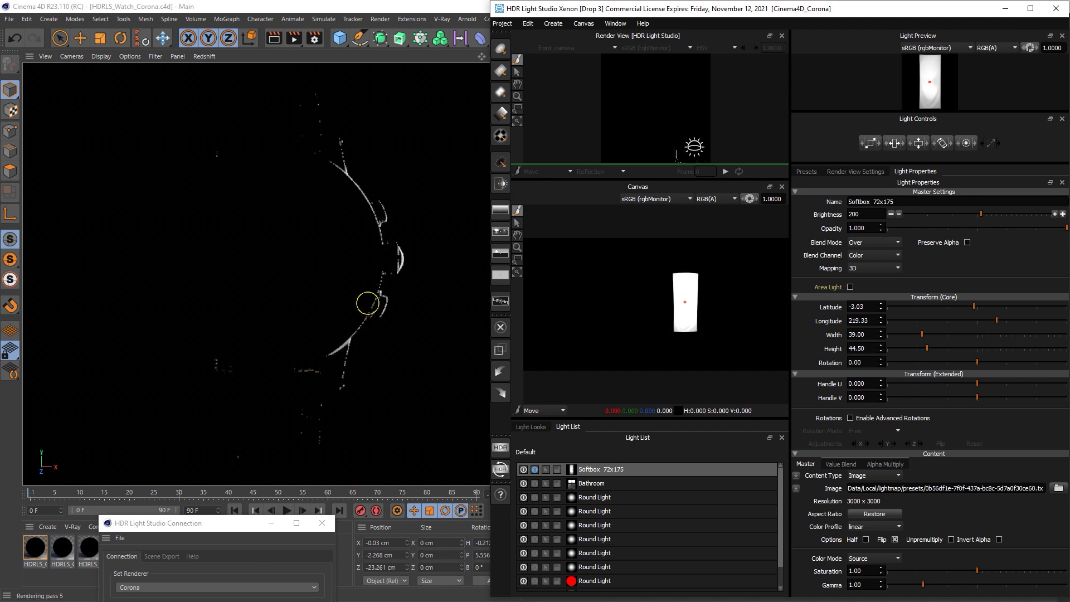
{"action": "left_click", "coordinate": [534, 469]}
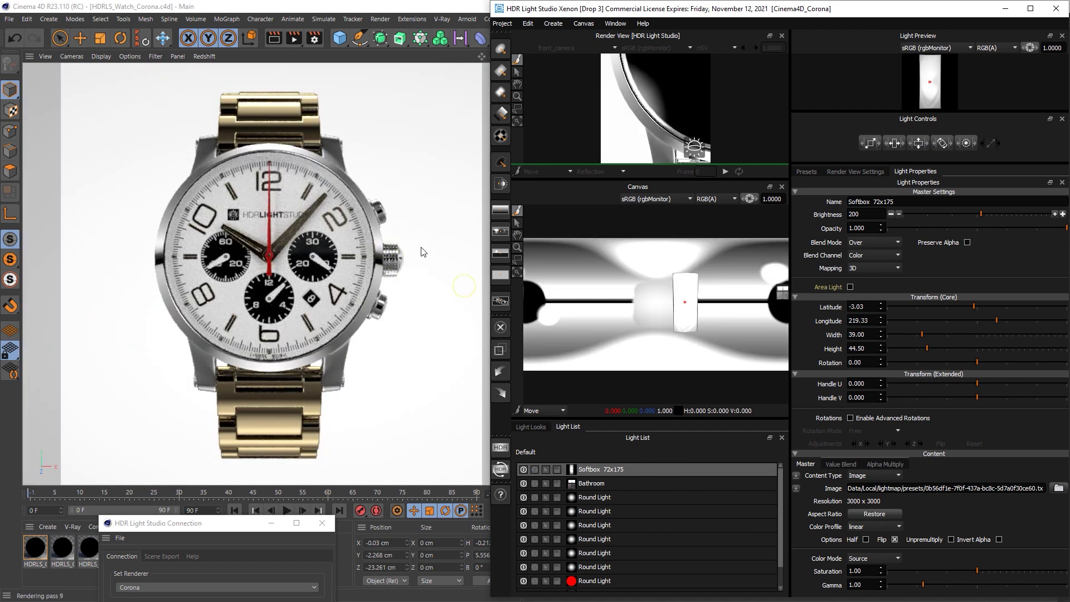
Step: Switch the softbox off and back on to compare its effect on the crown and case edge
{"action": "left_click", "coordinate": [523, 469]}
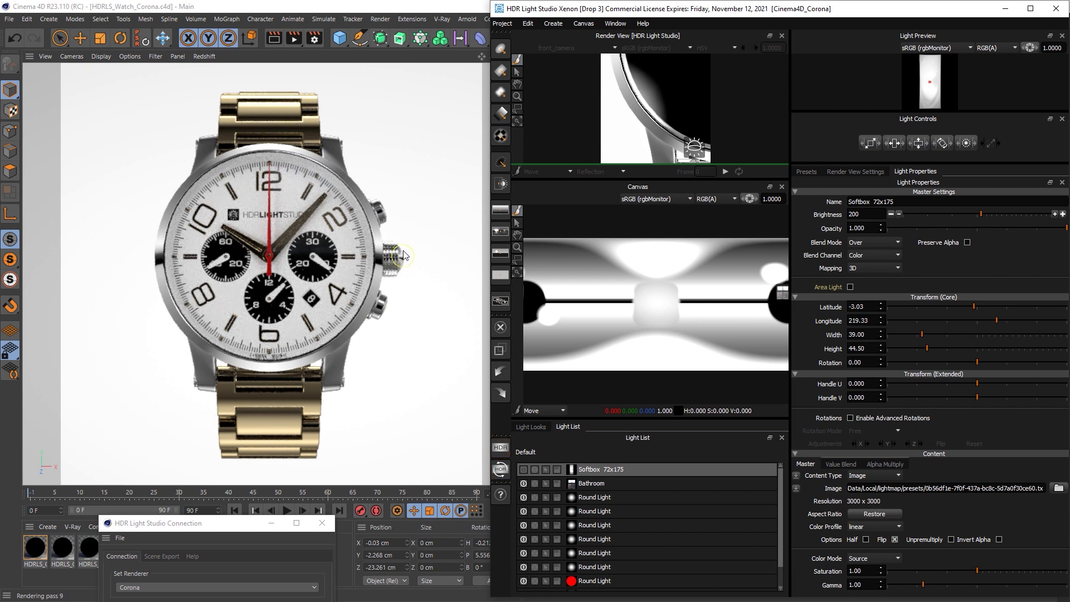
{"action": "left_click", "coordinate": [523, 470]}
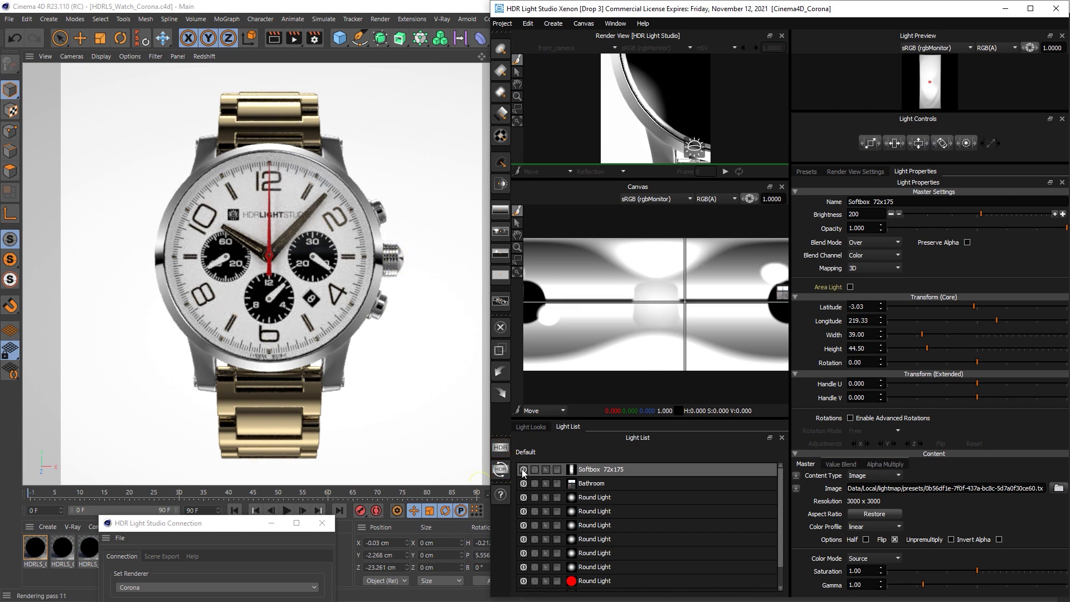
{"action": "left_click", "coordinate": [522, 470]}
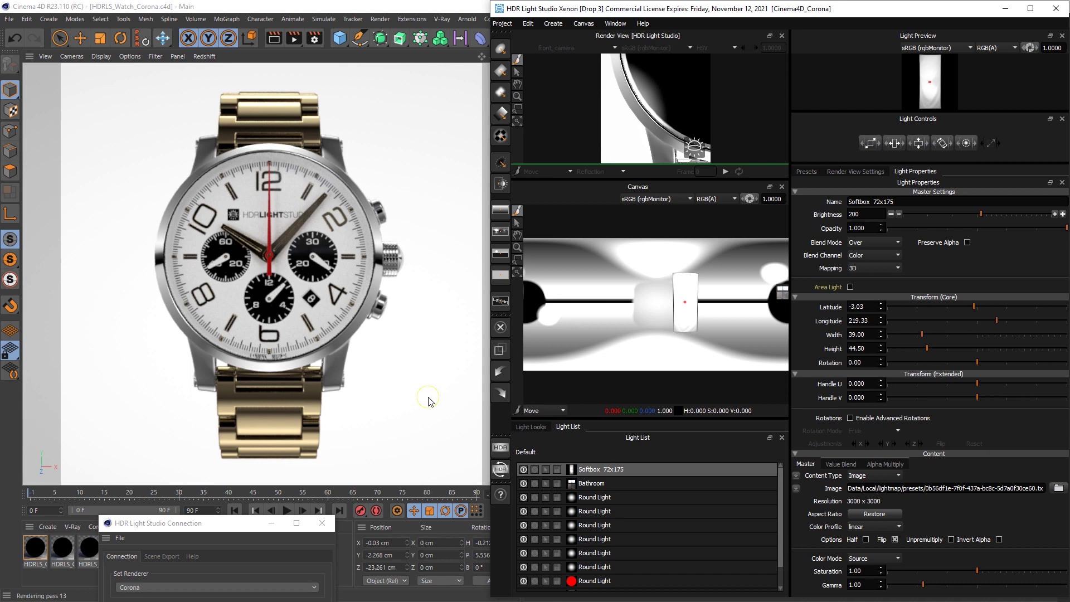
Step: Render the production map as the 5000x2500 EXR lighting final.exr, and stop the HDR Light Studio connection, closing its window
{"action": "left_click", "coordinate": [502, 451]}
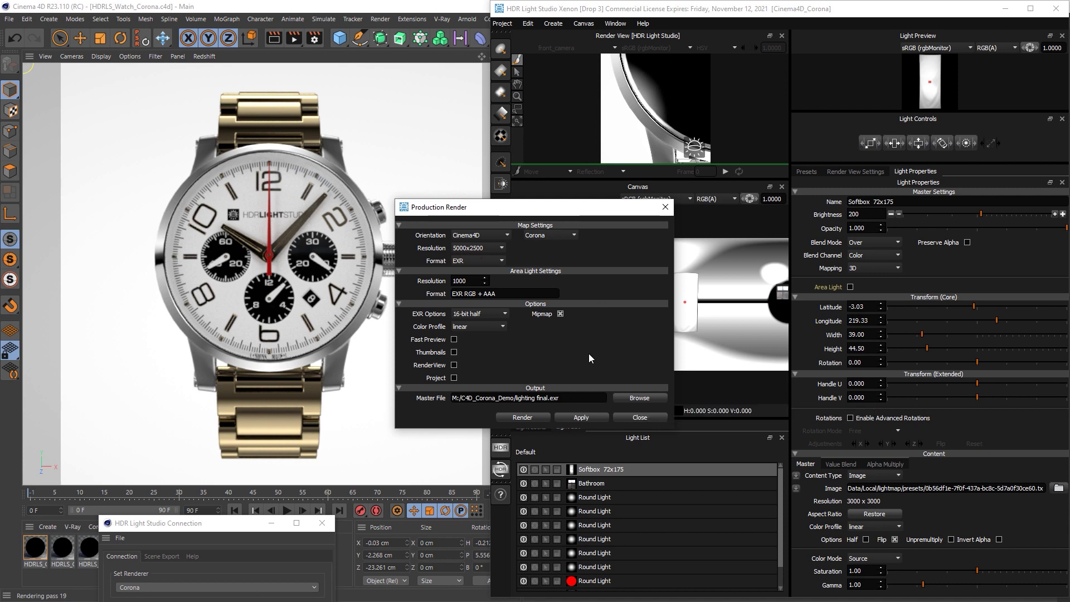
{"action": "left_click", "coordinate": [523, 418]}
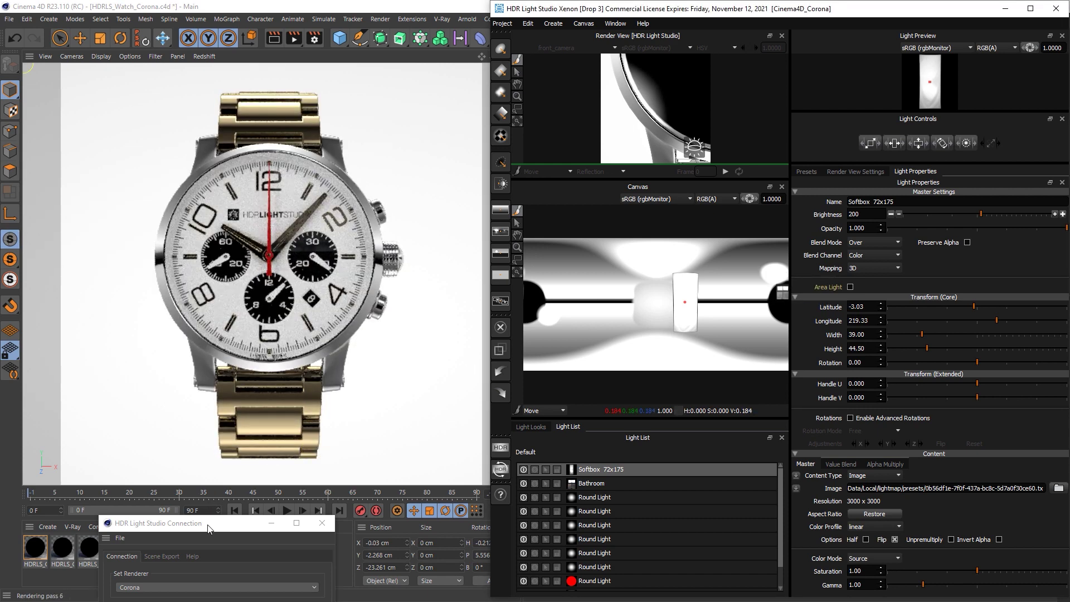
{"action": "left_click_drag", "start_coordinate": [212, 523], "coordinate": [283, 276]}
{"action": "left_click", "coordinate": [362, 424]}
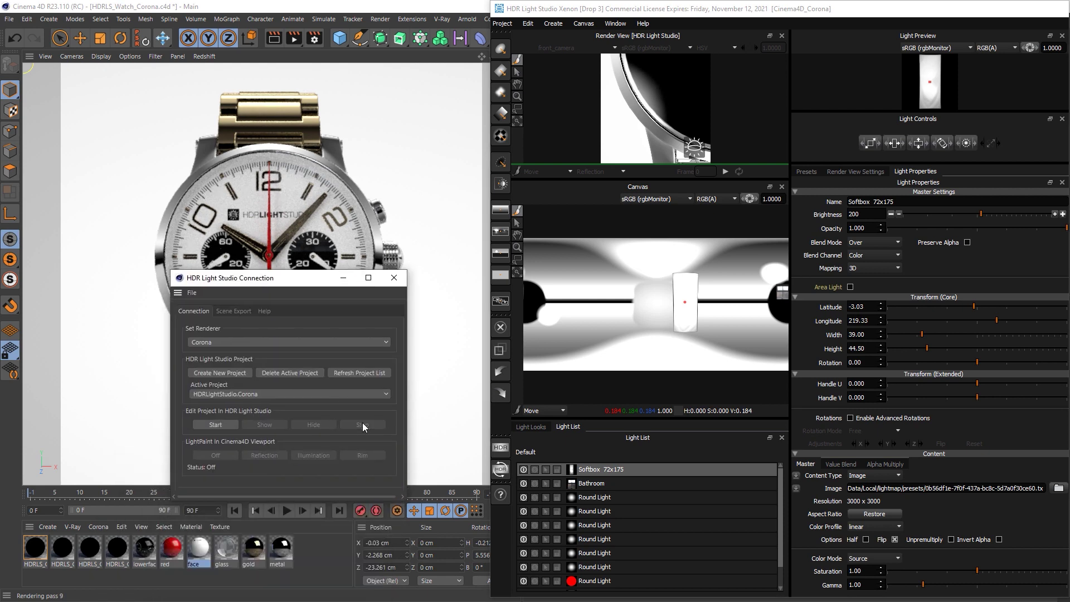
{"action": "left_click", "coordinate": [393, 278]}
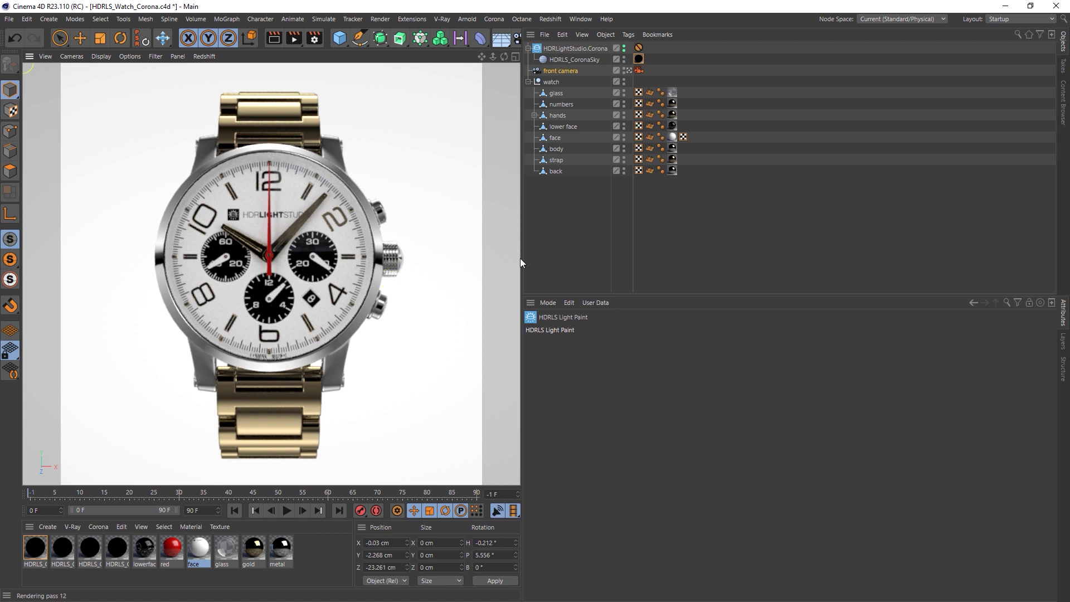
Step: Widen the Cinema 4D viewport and save the project
{"action": "left_click_drag", "start_coordinate": [520, 259], "coordinate": [638, 261]}
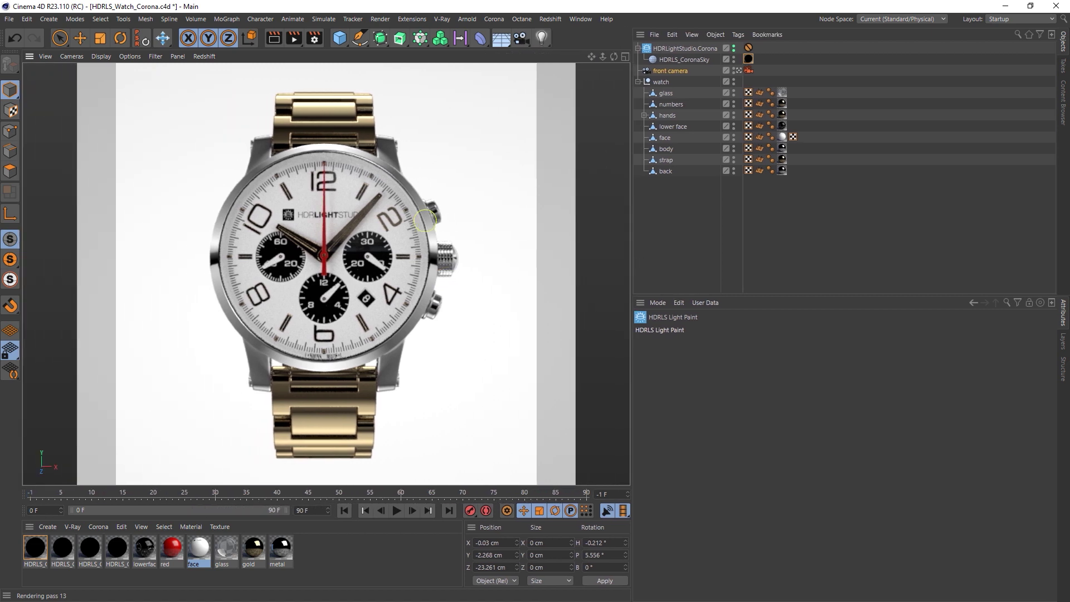
{"action": "left_click", "coordinate": [9, 20]}
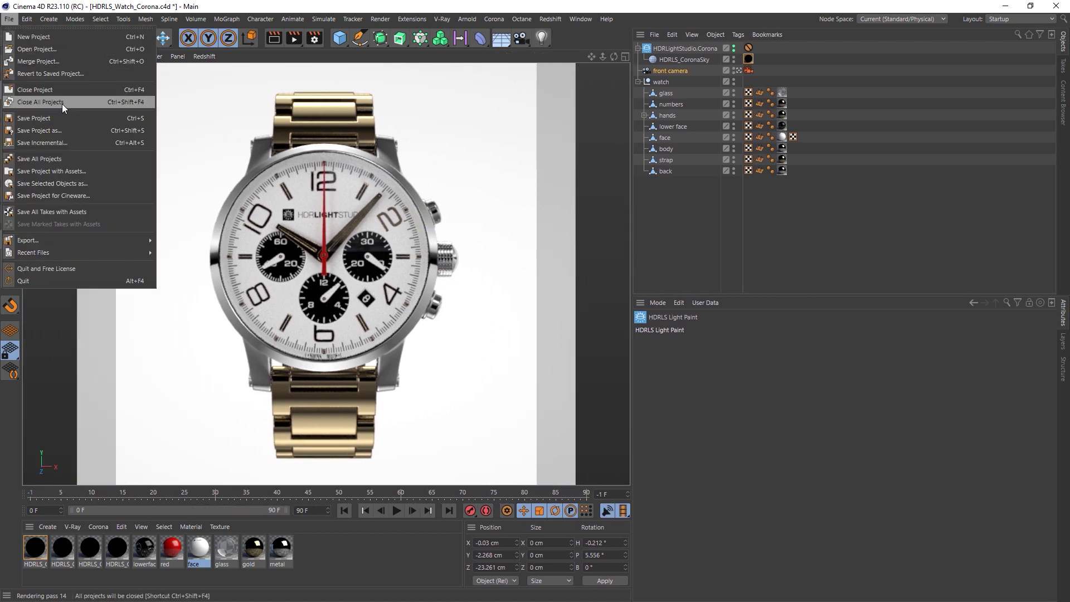
{"action": "left_click", "coordinate": [67, 118]}
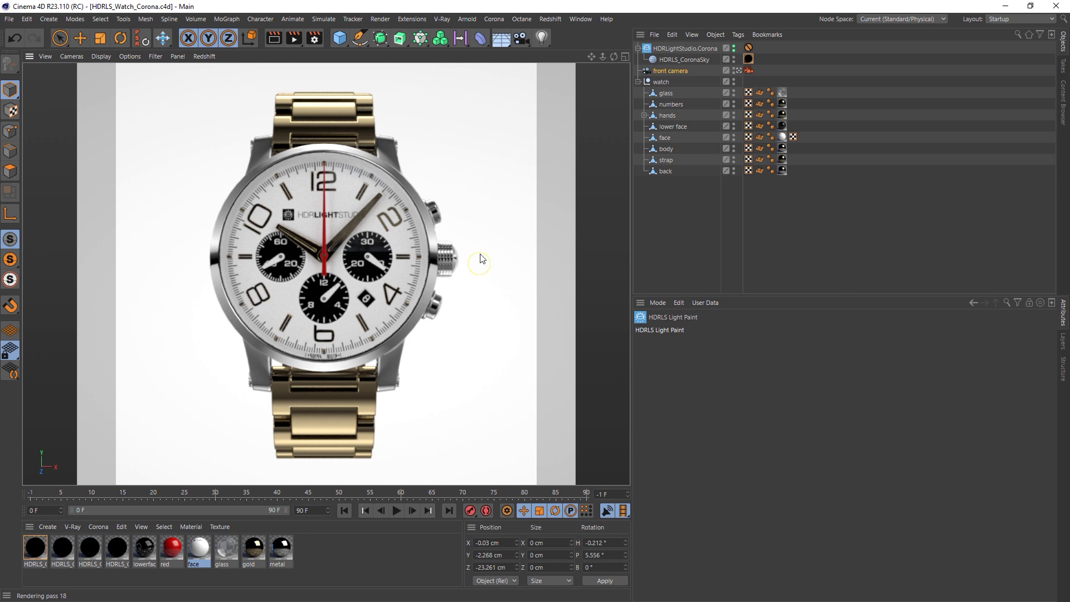
Step: Turn off Corona's interactive viewport and render the scene to the Picture Viewer
{"action": "left_click", "coordinate": [494, 19]}
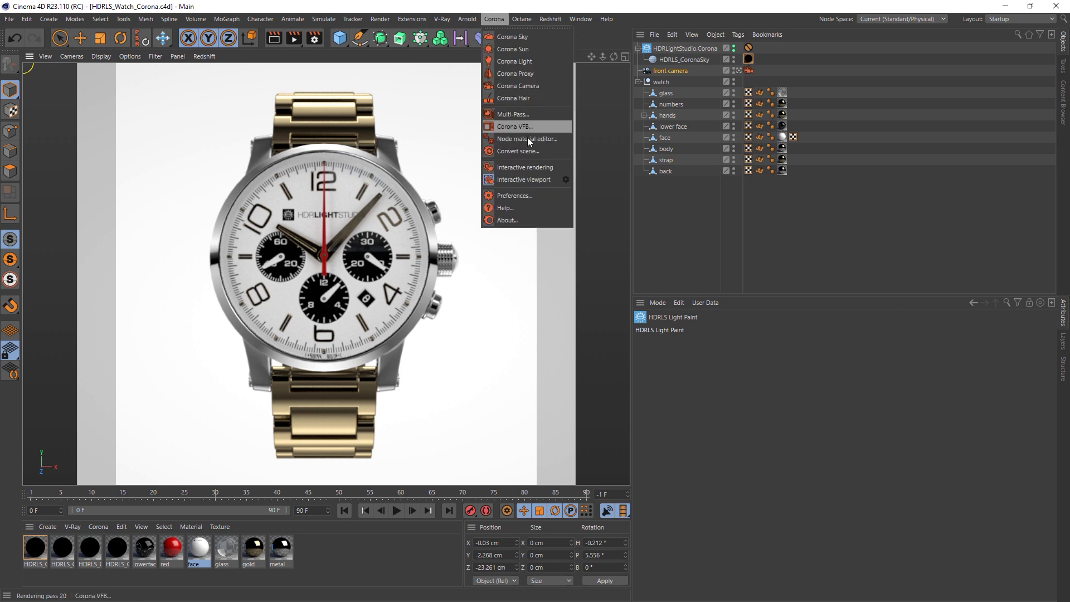
{"action": "left_click", "coordinate": [529, 179]}
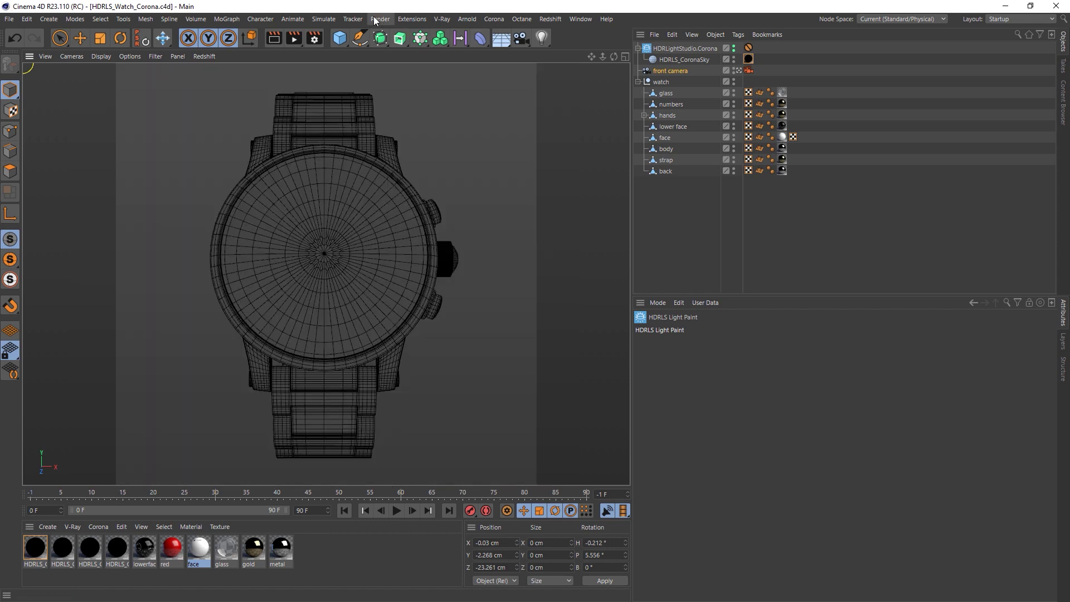
{"action": "left_click", "coordinate": [375, 19]}
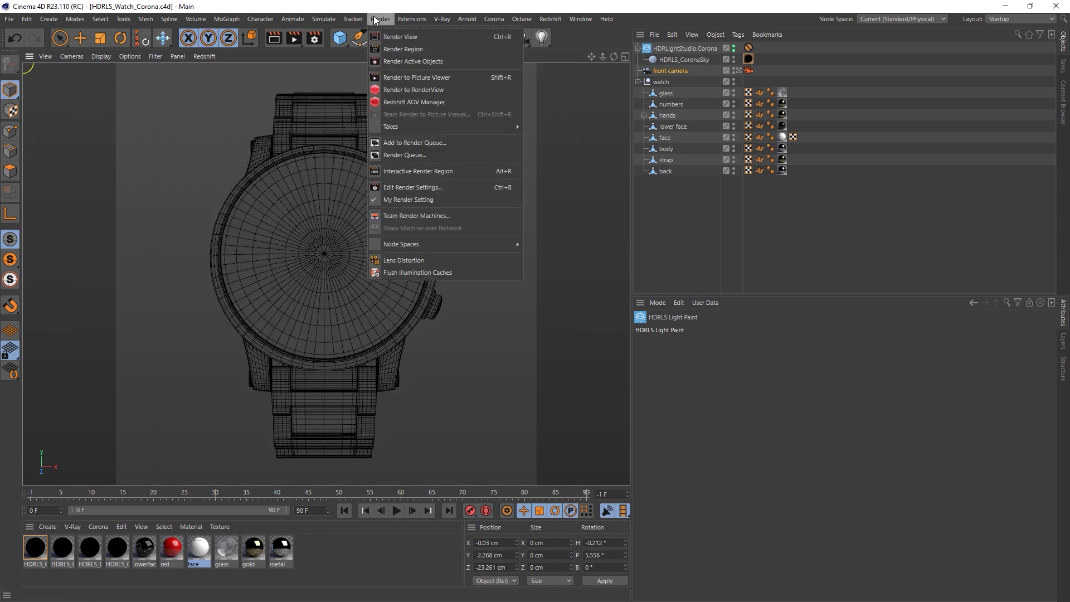
{"action": "left_click", "coordinate": [413, 78]}
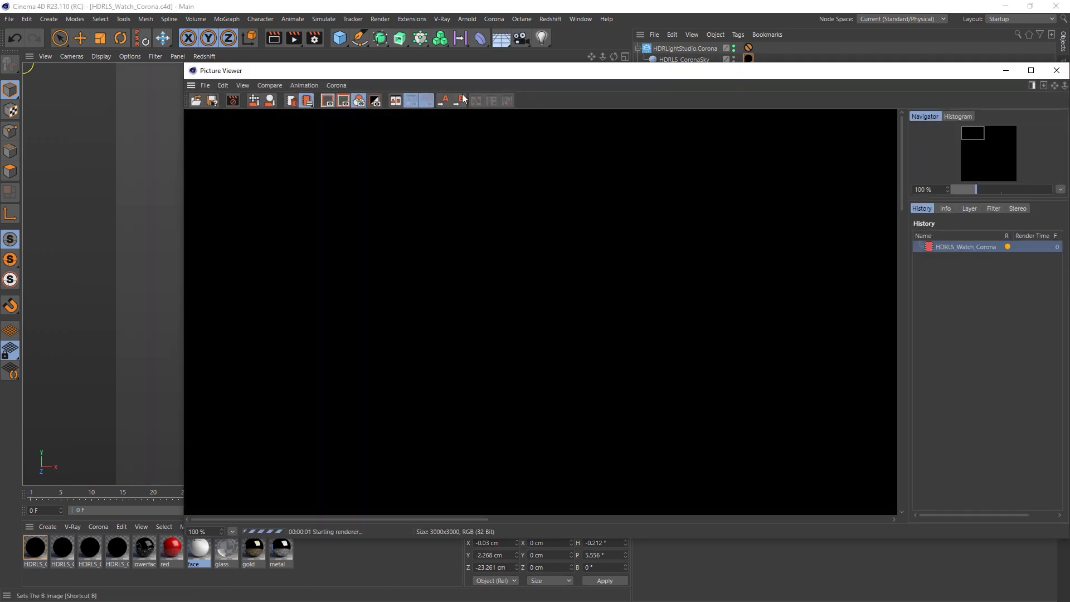
Step: Reposition and enlarge the Picture Viewer, and examine the rendered watch as a whole and up close at 60 %
{"action": "left_click_drag", "start_coordinate": [470, 71], "coordinate": [380, 42]}
{"action": "scroll", "coordinate": [432, 254], "scroll_direction": "down", "scroll_amount": 4}
{"action": "left_click_drag", "start_coordinate": [636, 508], "coordinate": [636, 580]}
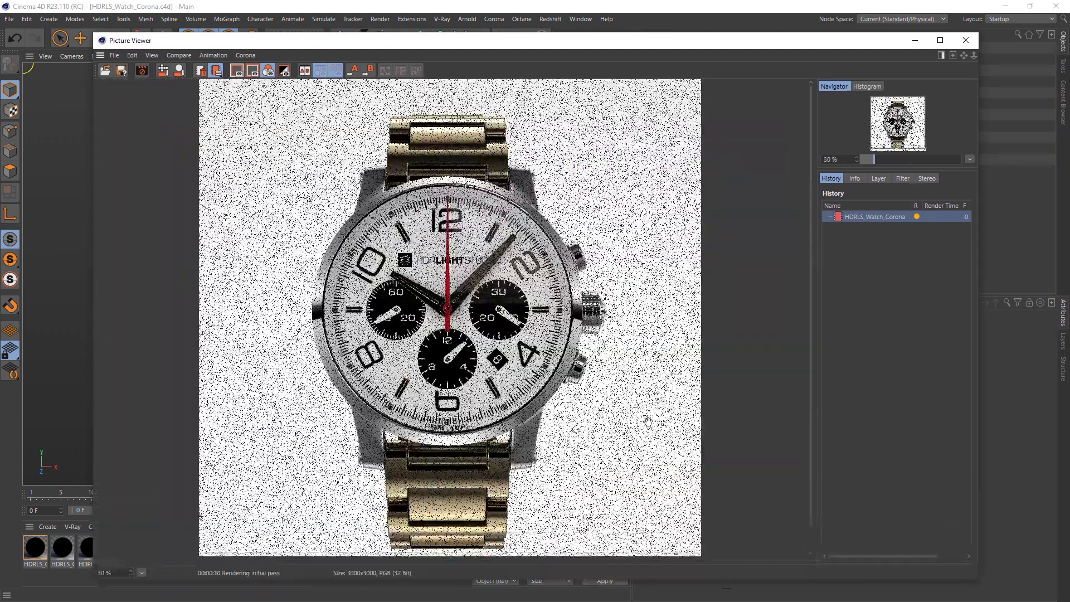
{"action": "scroll", "coordinate": [629, 416], "scroll_direction": "up", "scroll_amount": 1}
{"action": "scroll", "coordinate": [628, 416], "scroll_direction": "down", "scroll_amount": 1}
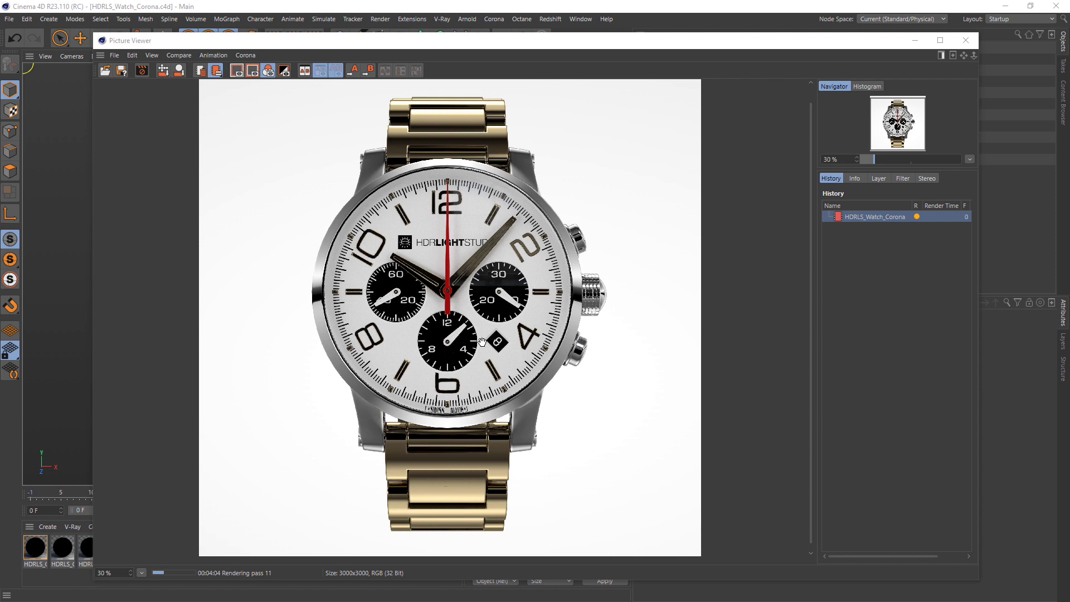
{"action": "scroll", "coordinate": [482, 343], "scroll_direction": "up", "scroll_amount": 1}
{"action": "scroll", "coordinate": [481, 342], "scroll_direction": "up", "scroll_amount": 2}
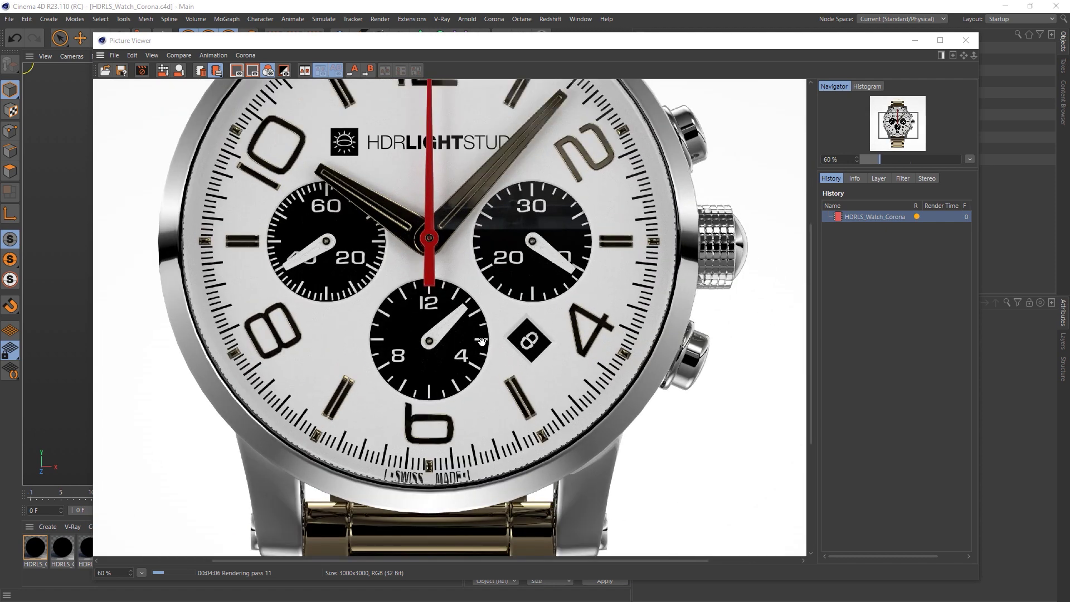
Step: Examine the rendered dial, case and lower strap up close at 100 %, and return to the whole watch at 30 %
{"action": "left_click_drag", "start_coordinate": [488, 174], "coordinate": [500, 390]}
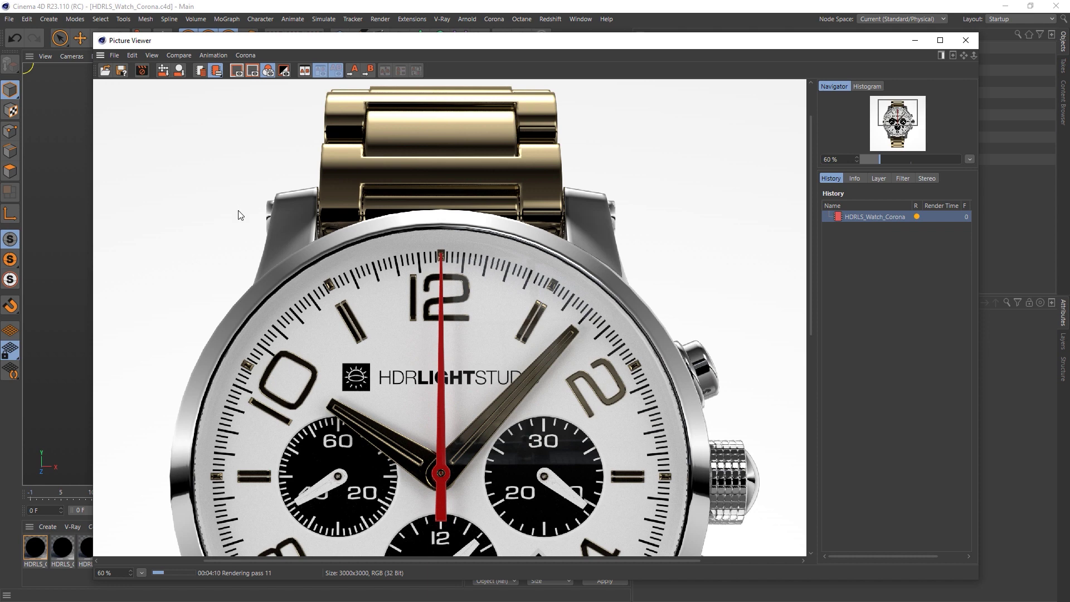
{"action": "scroll", "coordinate": [240, 212], "scroll_direction": "up", "scroll_amount": 2}
{"action": "left_click_drag", "start_coordinate": [580, 389], "coordinate": [519, 188]}
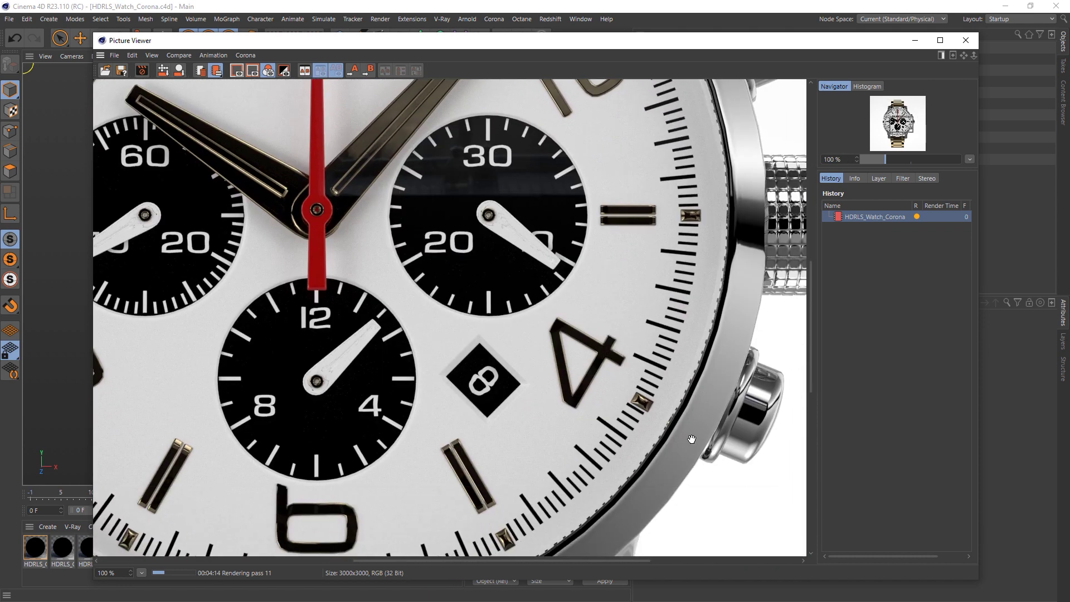
{"action": "left_click_drag", "start_coordinate": [605, 318], "coordinate": [608, 167]}
{"action": "left_click_drag", "start_coordinate": [613, 383], "coordinate": [665, 280]}
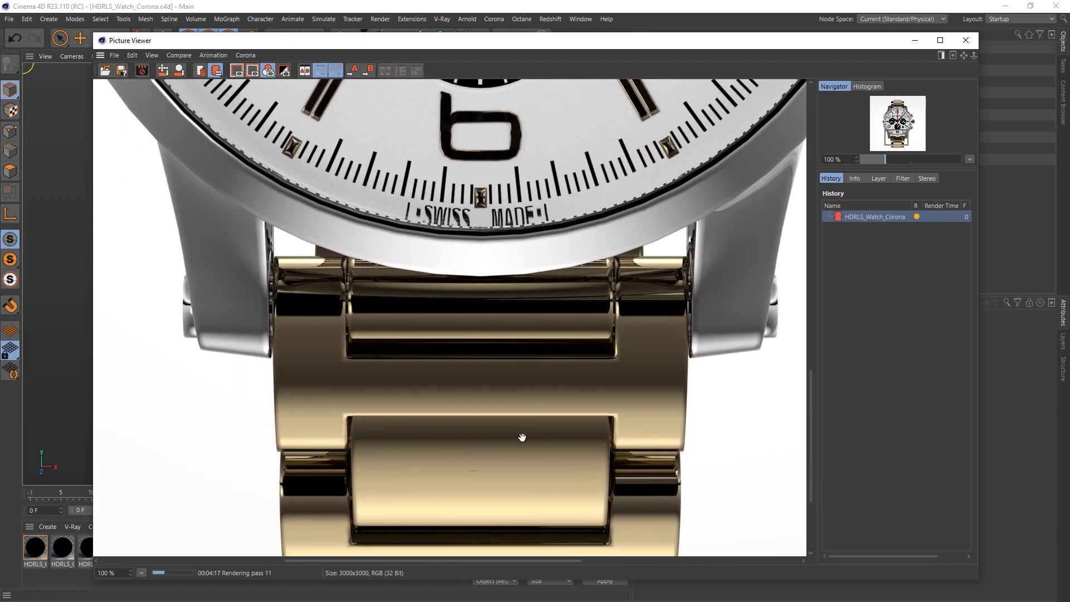
{"action": "left_click_drag", "start_coordinate": [521, 437], "coordinate": [531, 304]}
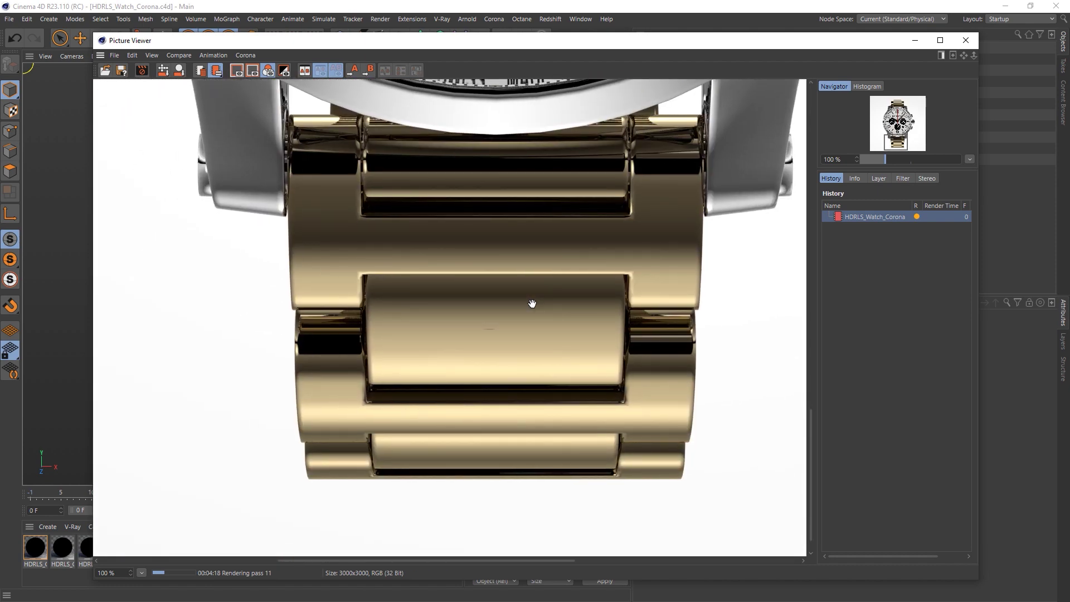
{"action": "scroll", "coordinate": [530, 303], "scroll_direction": "up", "scroll_amount": 6}
{"action": "scroll", "coordinate": [517, 346], "scroll_direction": "down", "scroll_amount": 5, "text": "ctrl"}
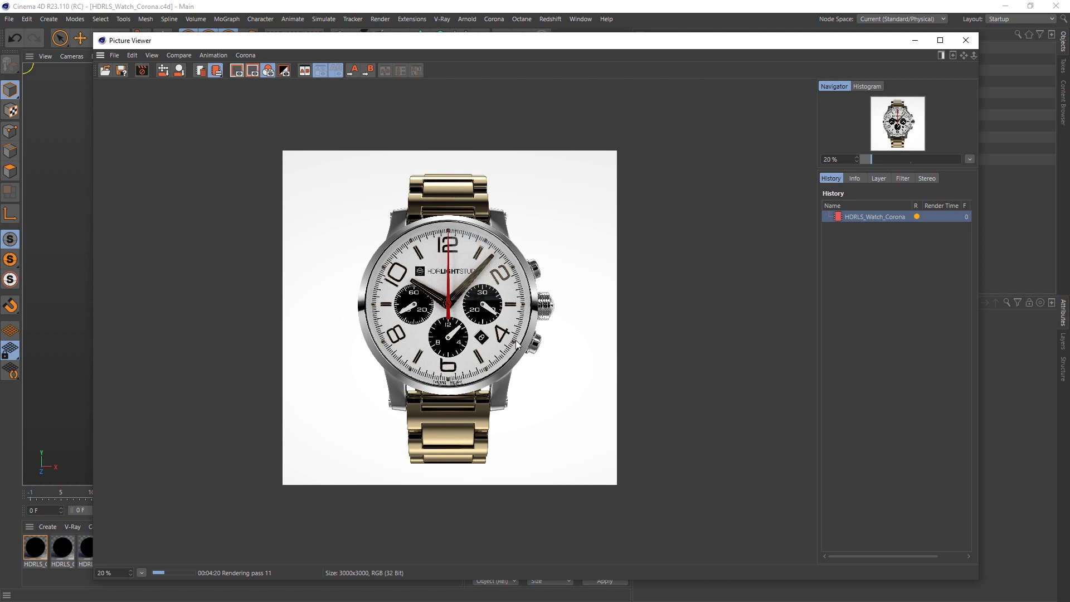
{"action": "scroll", "coordinate": [505, 310], "scroll_direction": "up", "scroll_amount": 2, "text": "ctrl"}
{"action": "scroll", "coordinate": [501, 284], "scroll_direction": "down", "scroll_amount": 1, "text": "ctrl"}
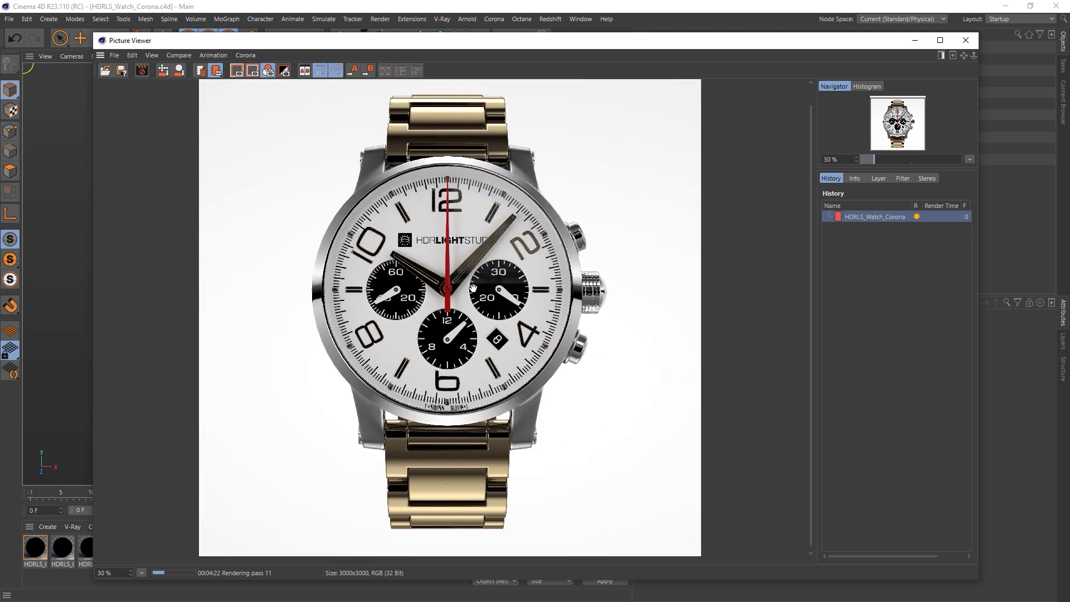
Step: Compare the render side by side with the reference photo 17810327_1_640.jpg in Photos, and return to the Picture Viewer over the Cinema 4D viewport
{"action": "left_click_drag", "start_coordinate": [547, 46], "coordinate": [457, 16]}
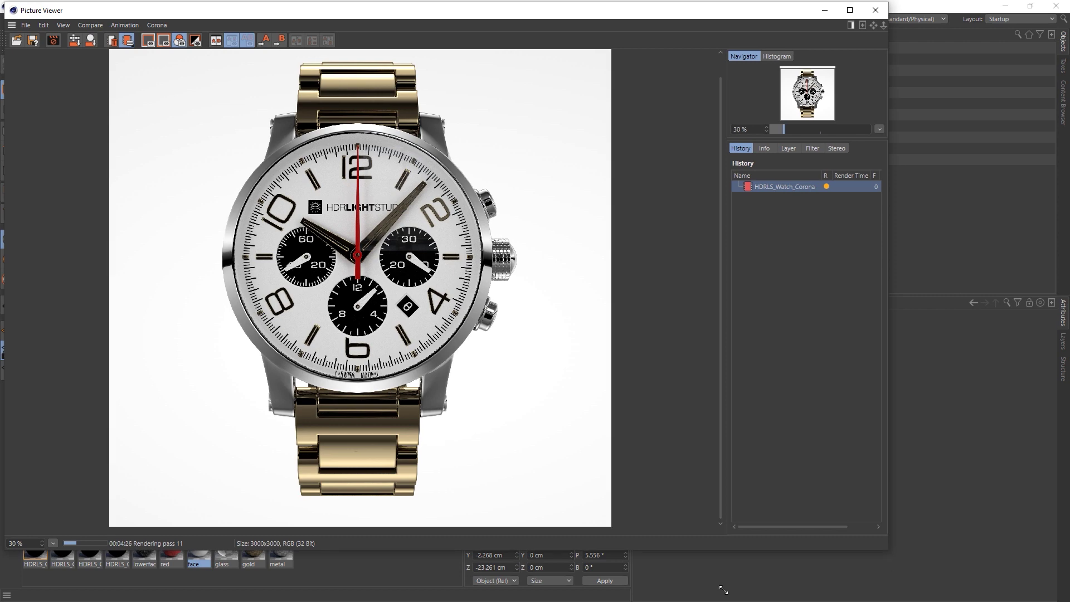
{"action": "left_click_drag", "start_coordinate": [723, 589], "coordinate": [646, 601]}
{"action": "left_click", "coordinate": [140, 601]}
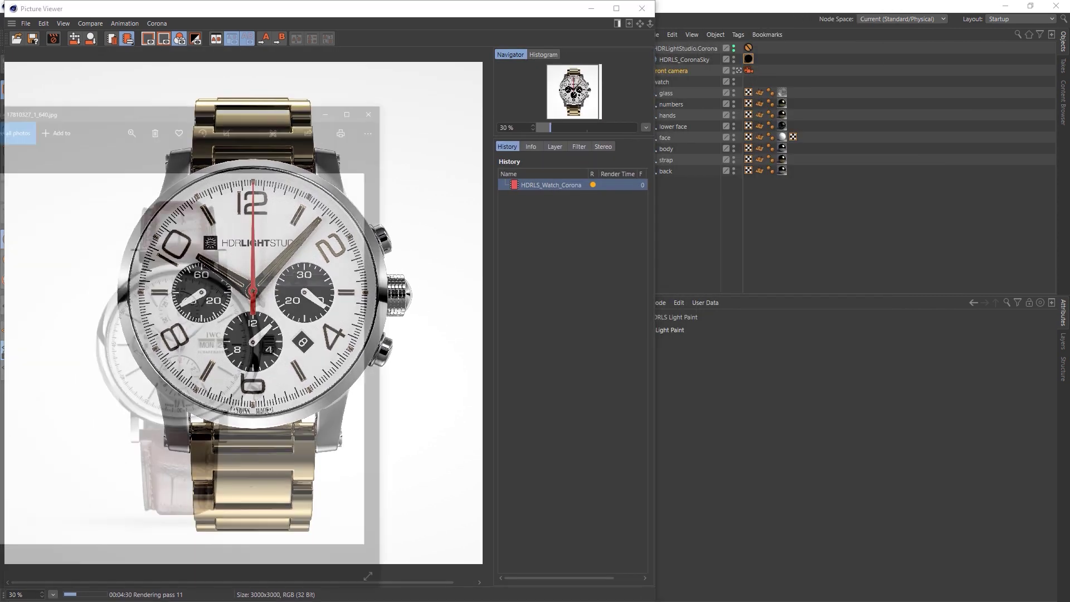
{"action": "left_click_drag", "start_coordinate": [235, 15], "coordinate": [691, 21]}
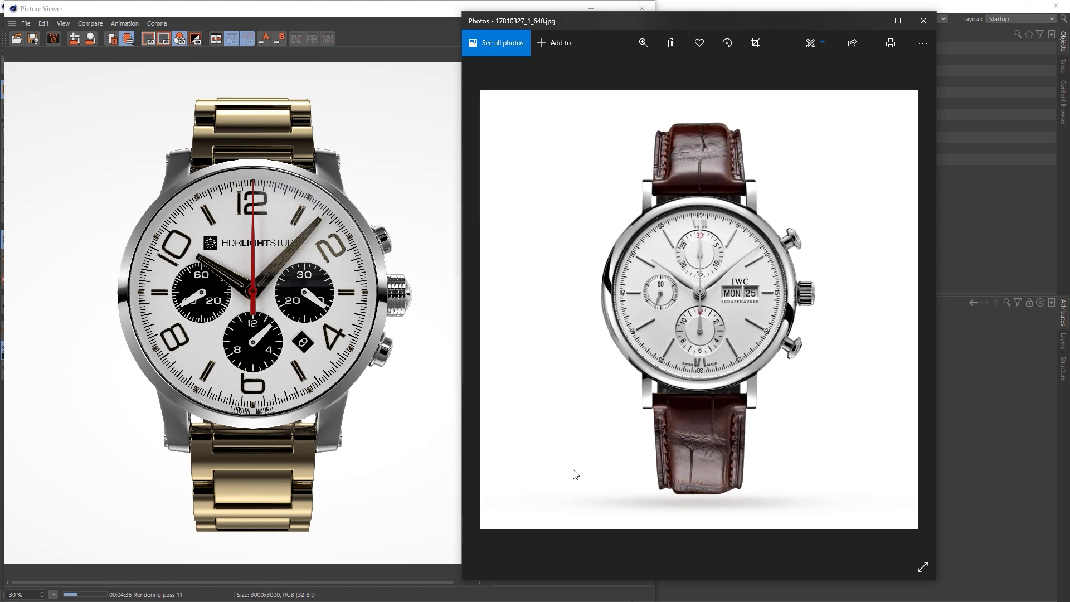
{"action": "left_click", "coordinate": [871, 23]}
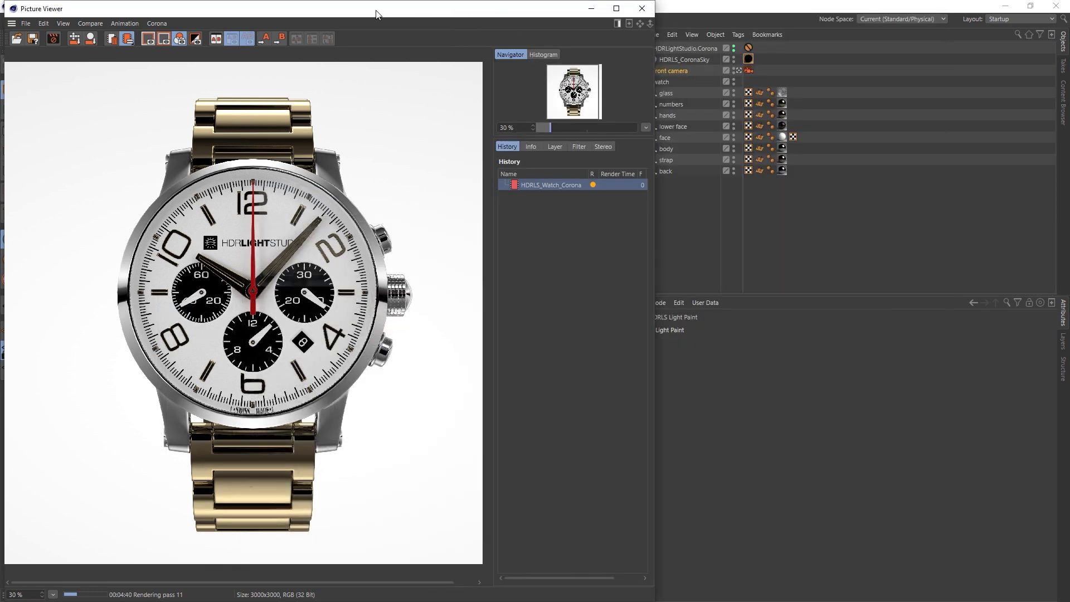
{"action": "left_click_drag", "start_coordinate": [363, 12], "coordinate": [714, 30]}
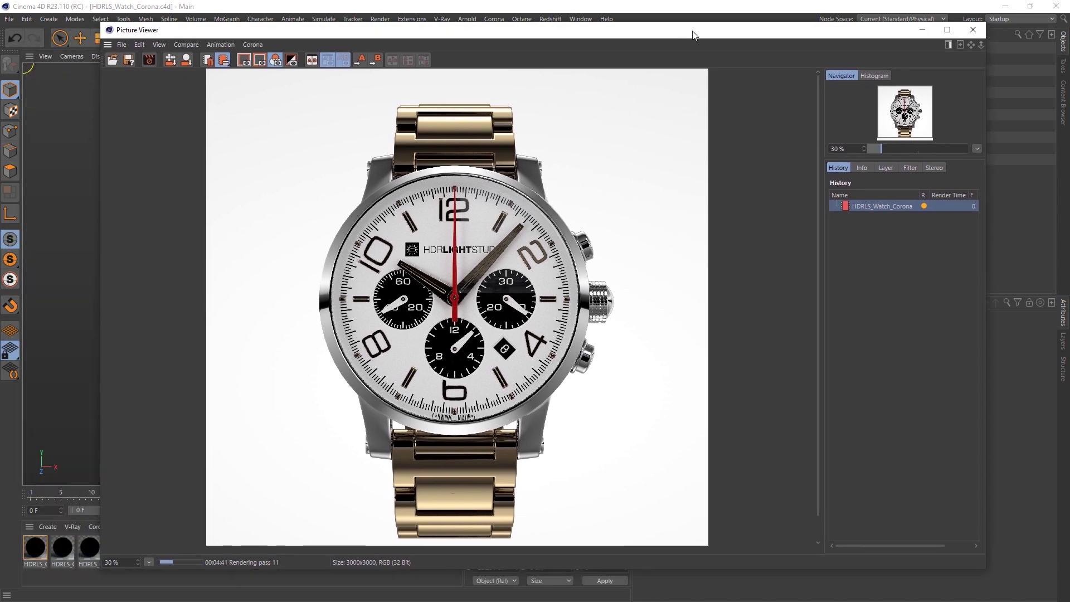